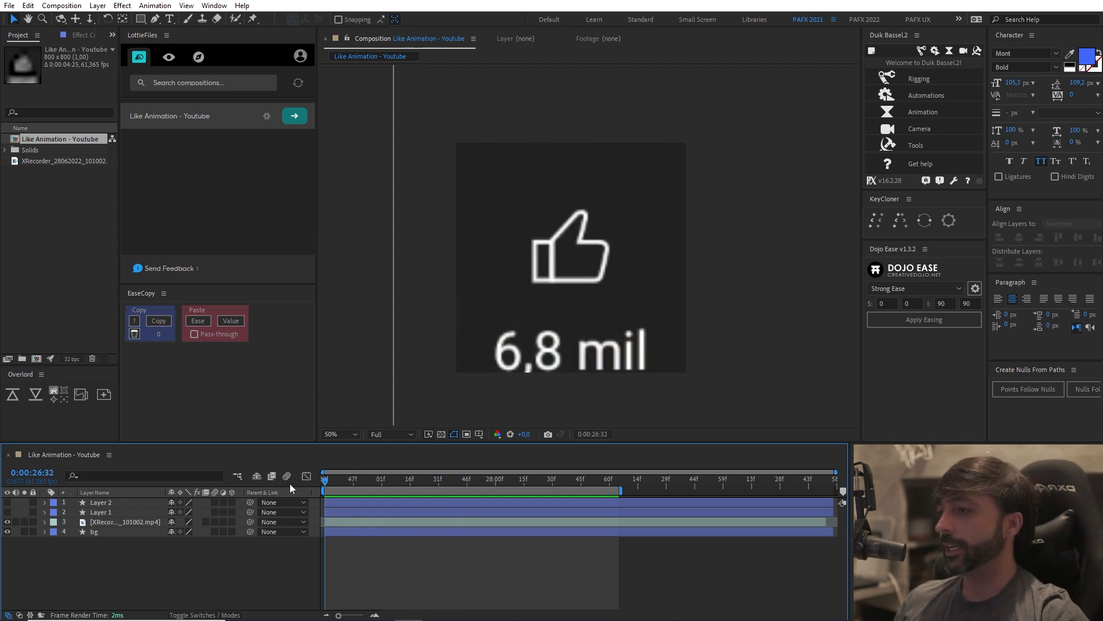
Step: Play and scrub through the reference like animation, examining the thumb's squash, rotation, colour changes and surrounding bursts
key("space")
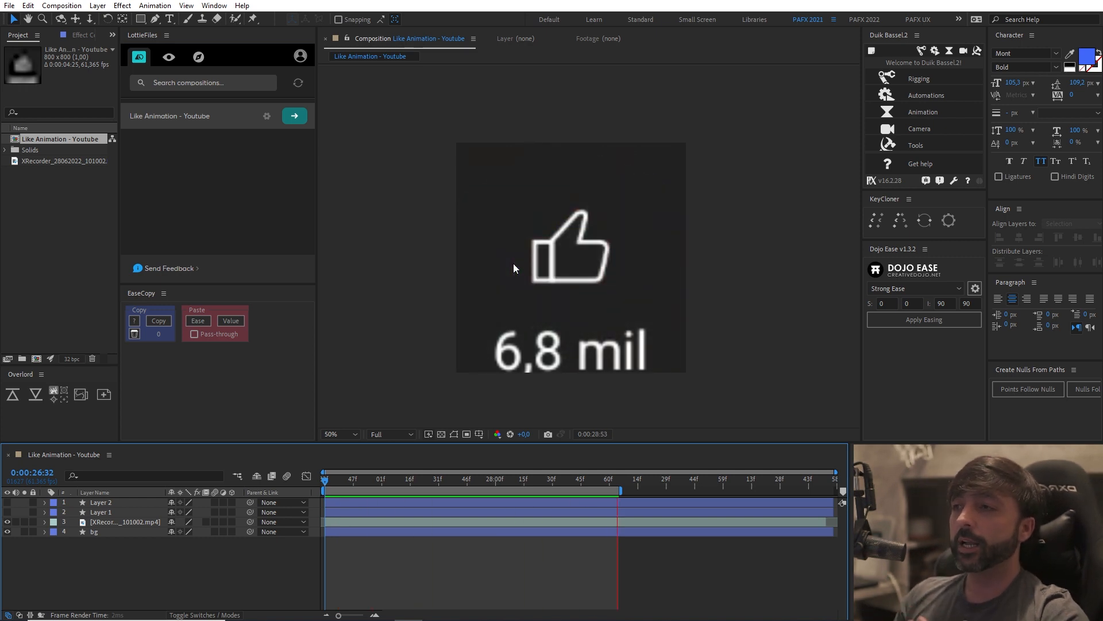
mouse_move(326, 481)
left_mouse_down()
mouse_move(344, 482)
mouse_move(332, 484)
left_mouse_up()
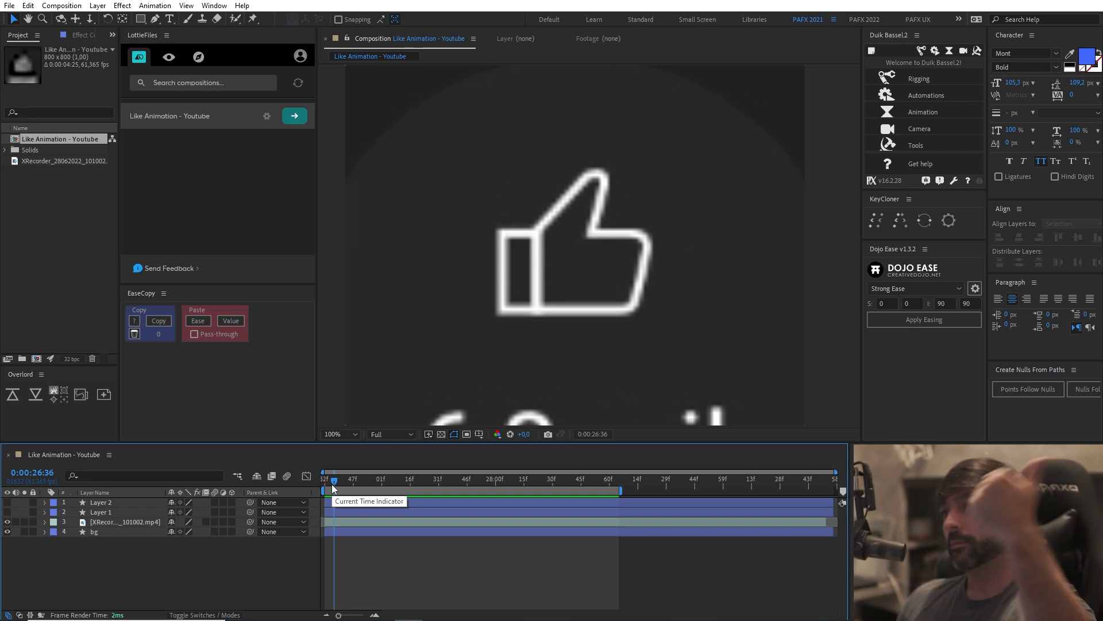
left_click_drag(332, 484, 366, 480)
key("space")
key("space")
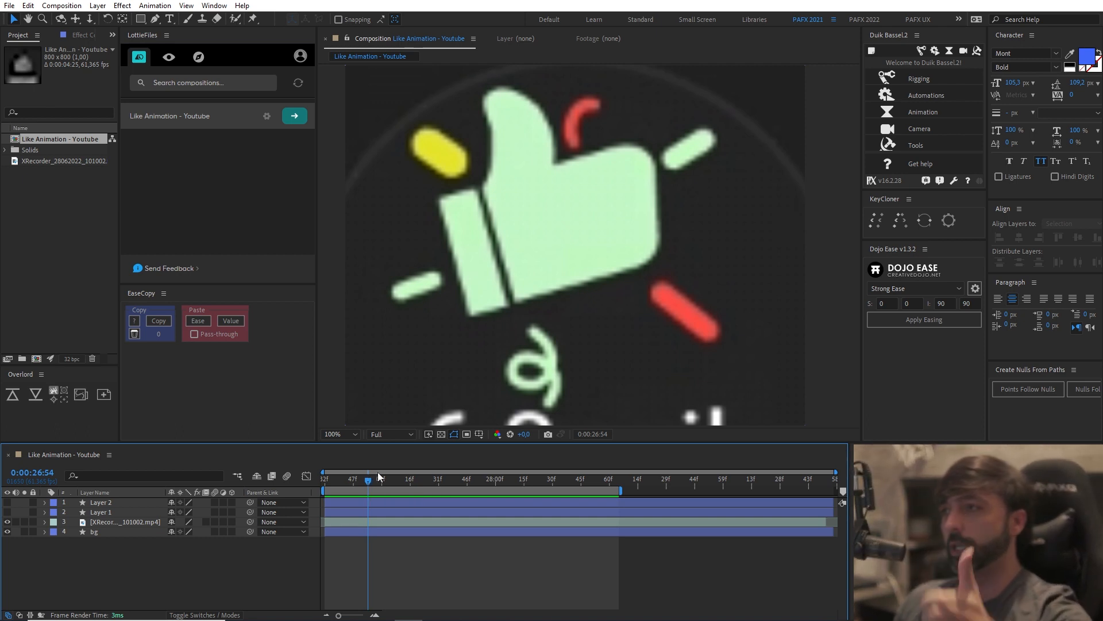
left_click_drag(372, 478, 508, 480)
mouse_move(362, 481)
left_mouse_down()
mouse_move(351, 482)
mouse_move(362, 480)
left_mouse_up()
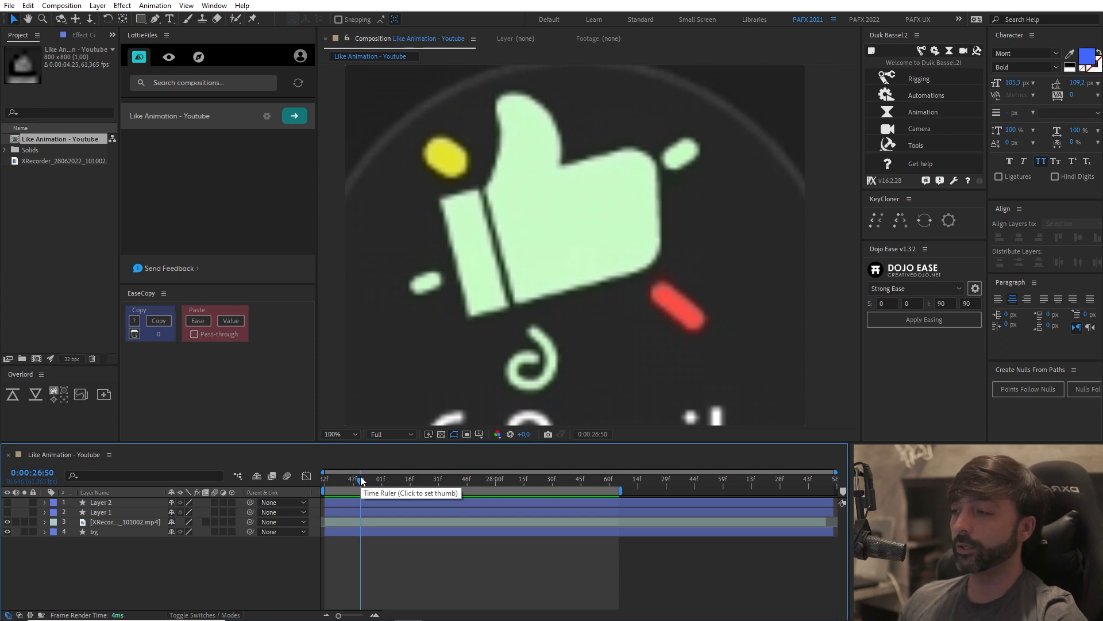
mouse_move(360, 480)
left_mouse_down()
mouse_move(342, 481)
mouse_move(370, 478)
left_mouse_up()
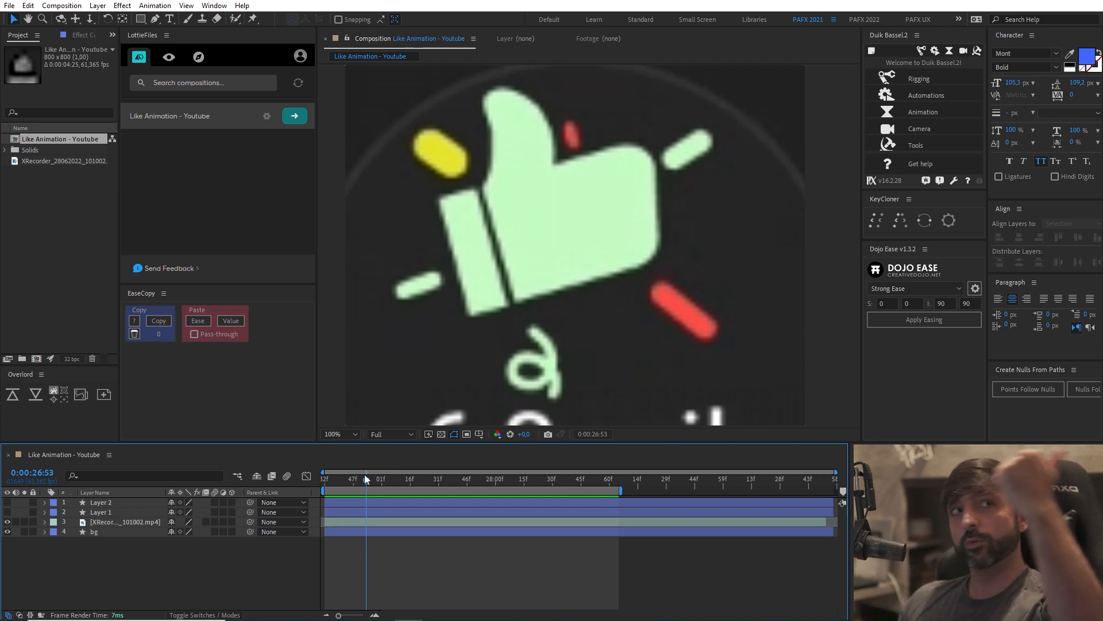
left_click_drag(361, 480, 424, 502)
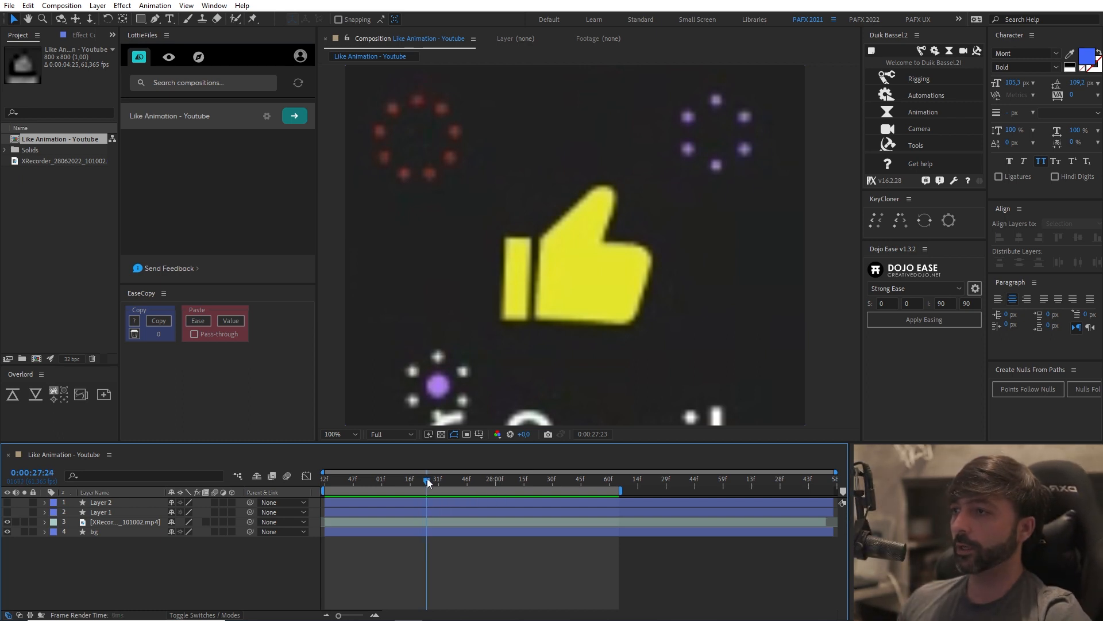
left_click_drag(427, 480, 470, 486)
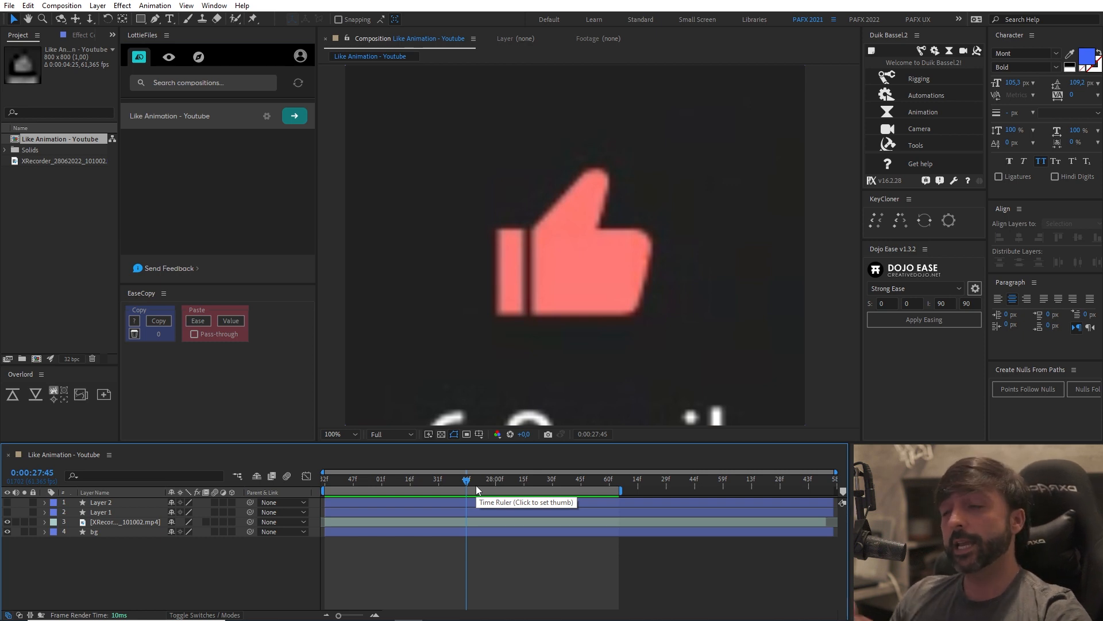
left_click_drag(476, 485, 383, 477)
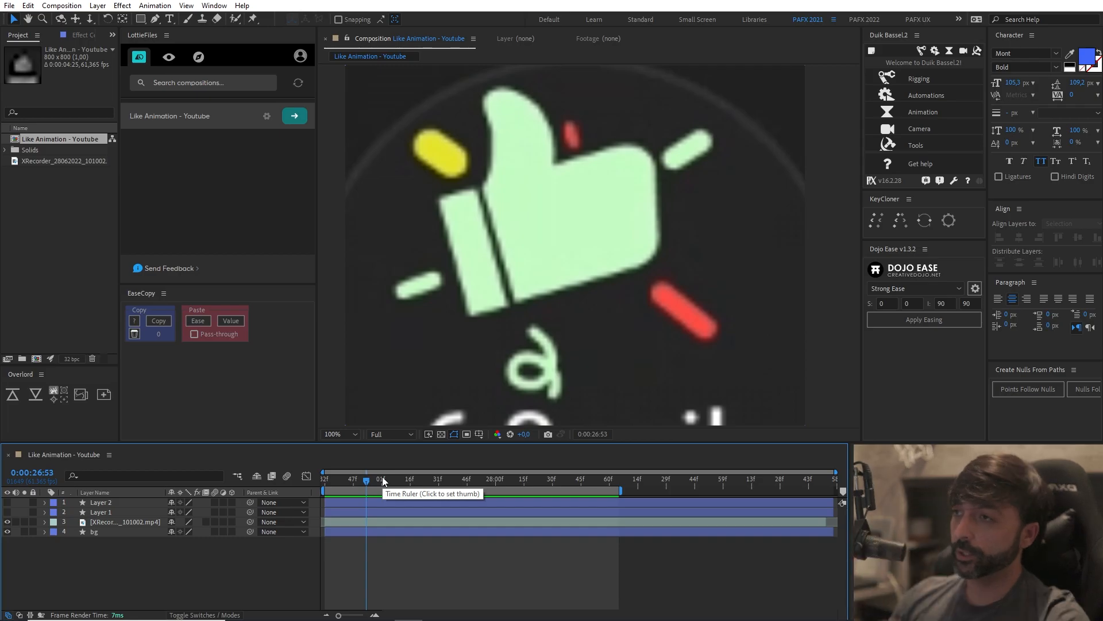
Step: Compare the thumb outline shape layers with the reference video, going back to 0:00:26:46
key("alt+Tab")
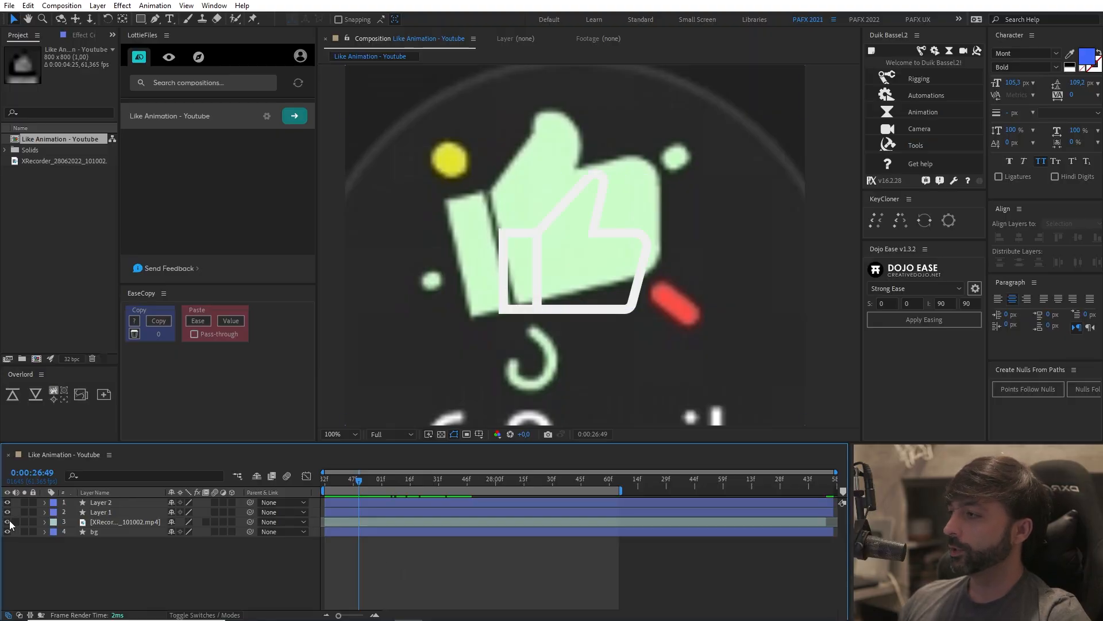
left_click(8, 522)
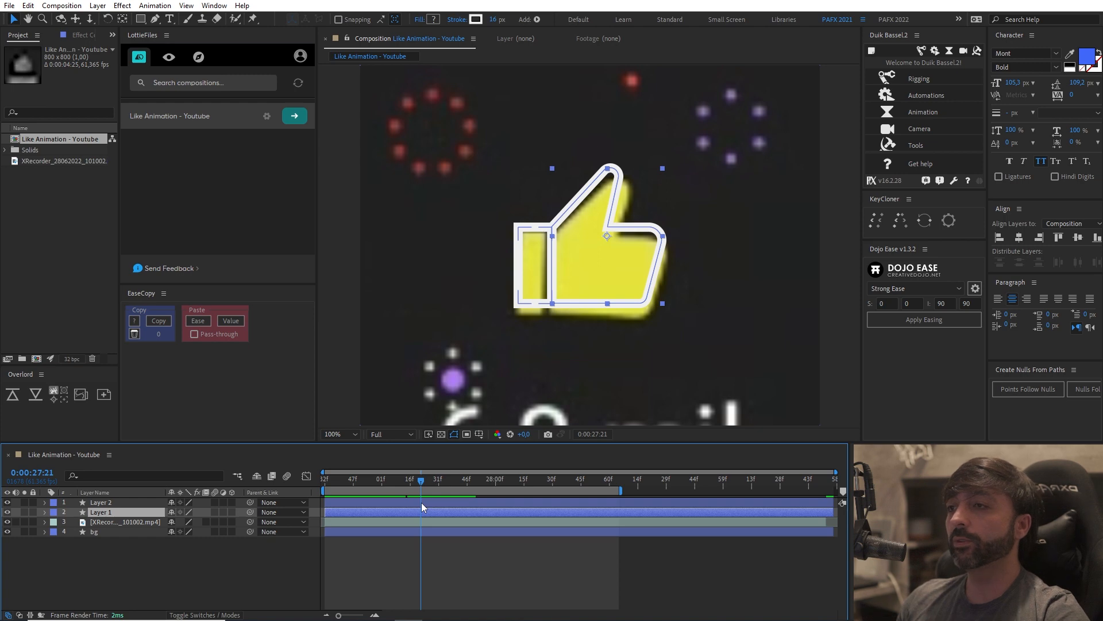
left_click_drag(422, 480, 353, 487)
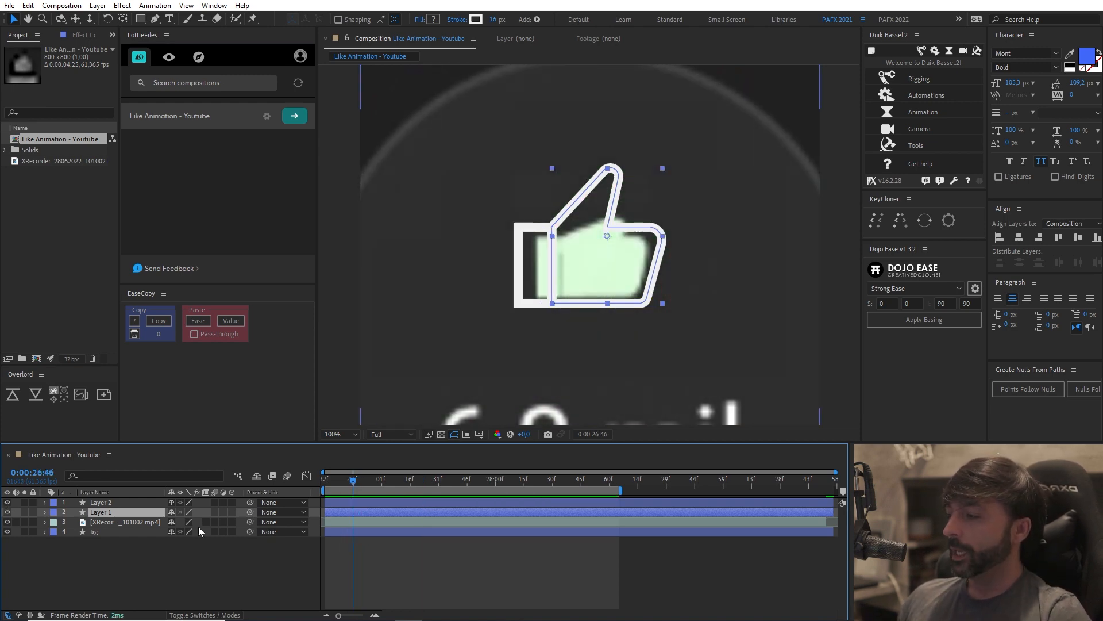
Step: Add a null object, and rename the wrist shape layer Pulso and the hand shape layer Mão
left_click(425, 541)
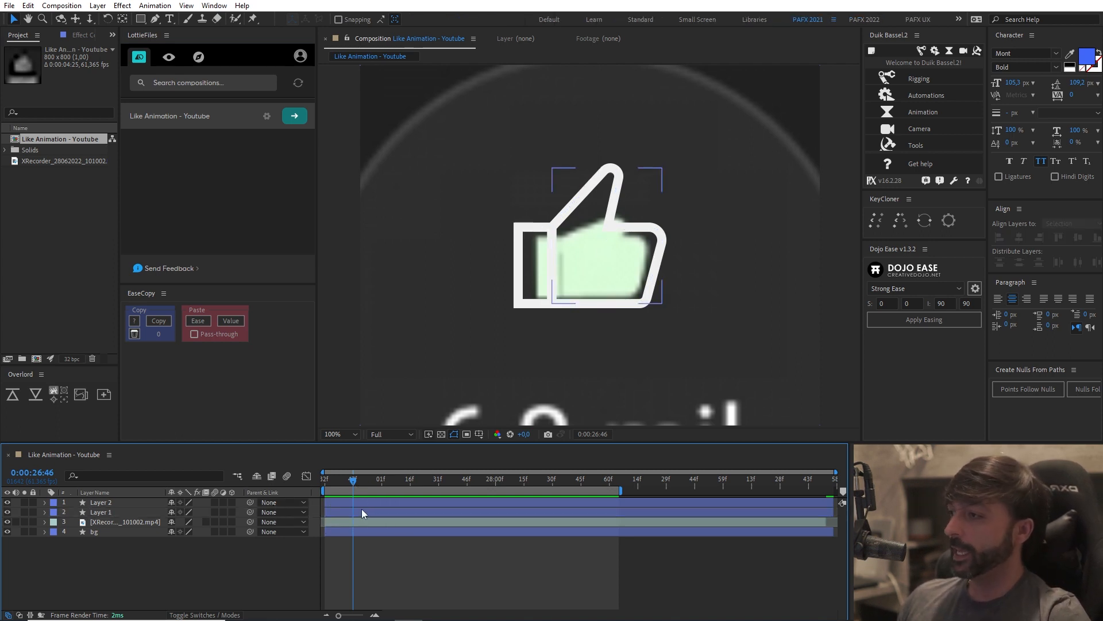
key("ctrl+alt+shift+y")
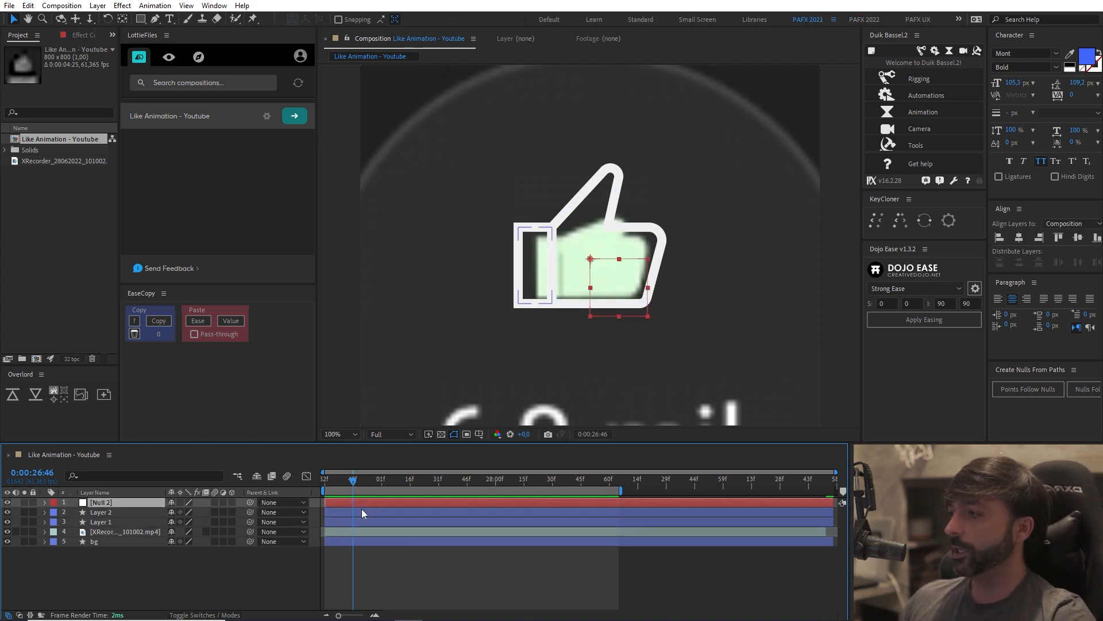
left_click(119, 510)
left_click(120, 519)
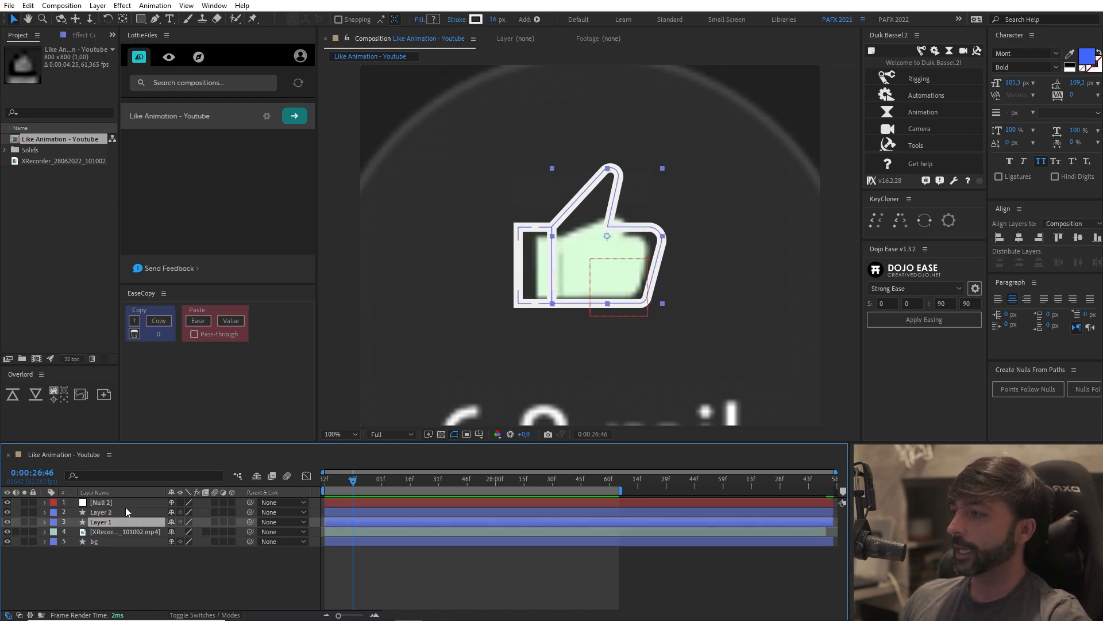
left_click(125, 510)
key("Return")
type("Ou")
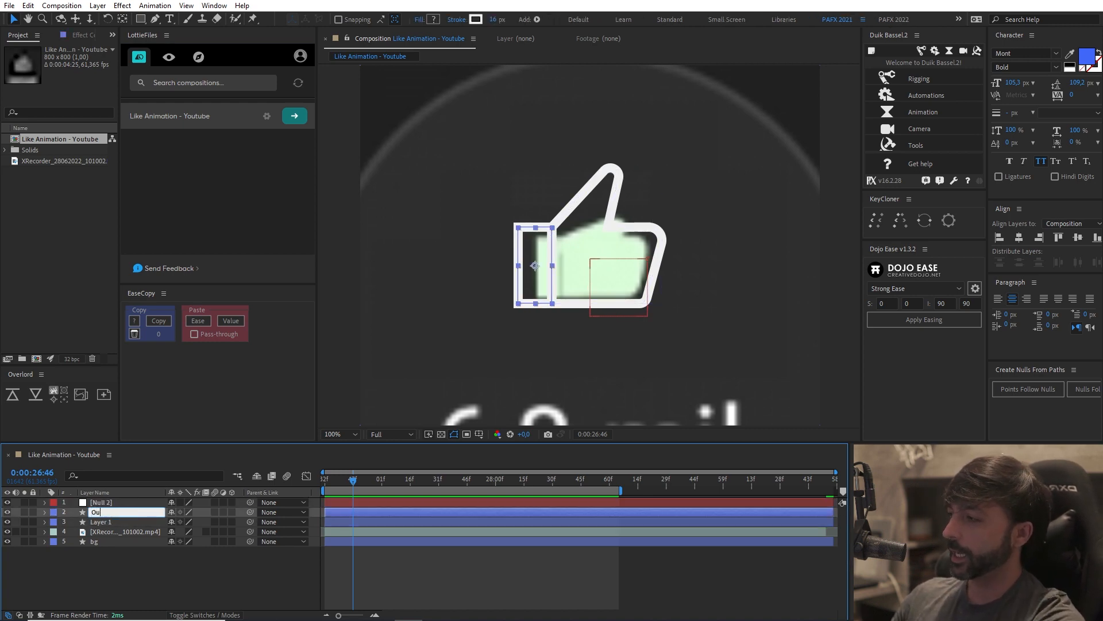
type("Pulso")
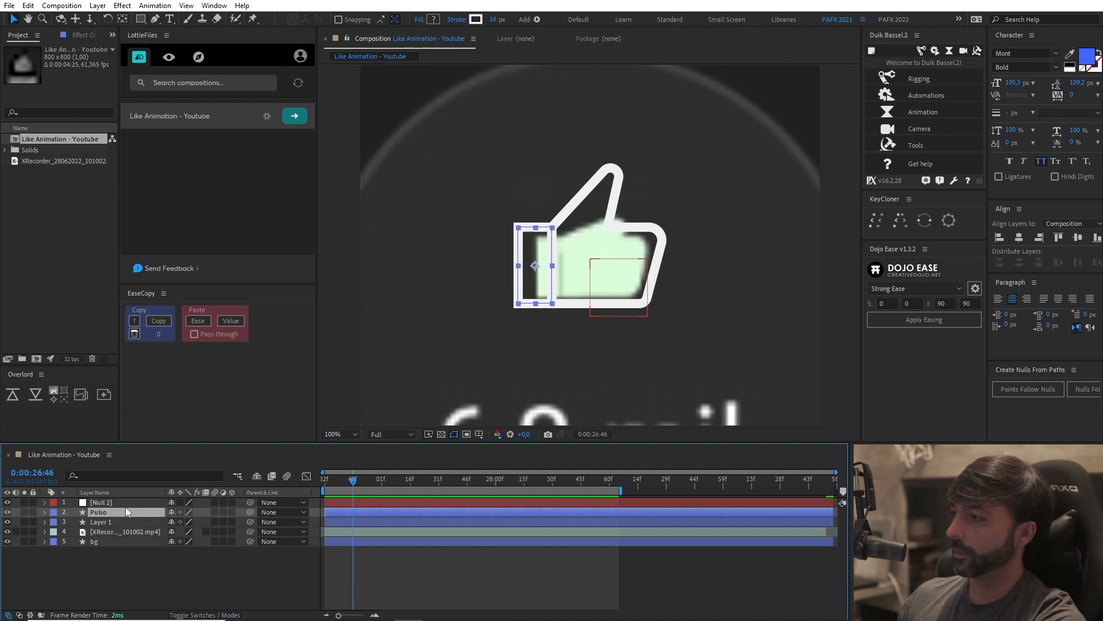
key("Tab")
type("M")
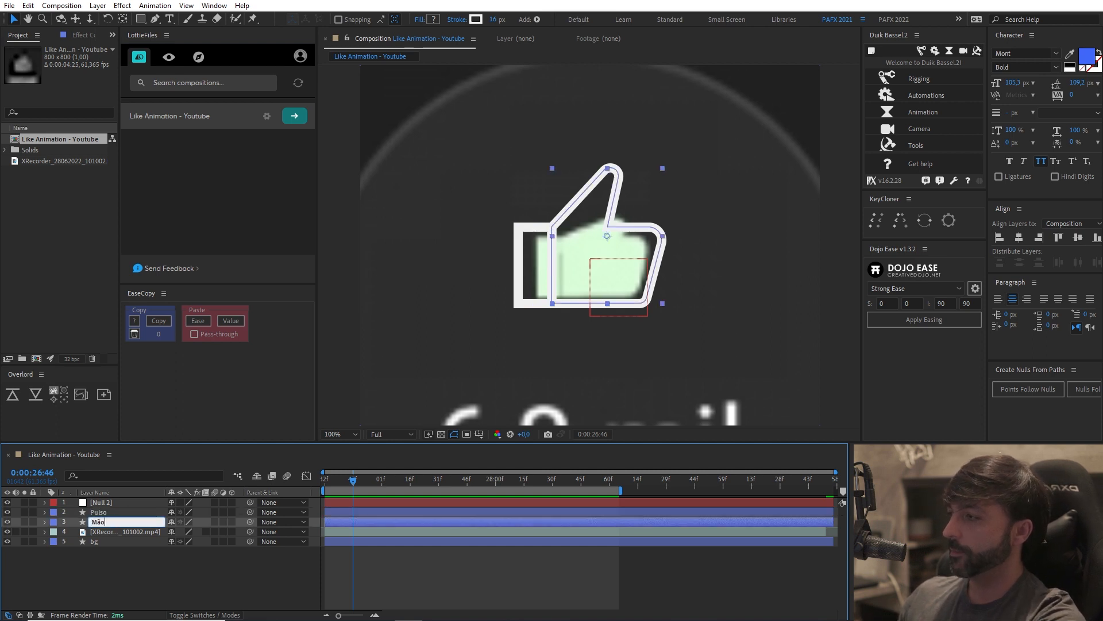
Step: Parent the Pulso and Mão layers to the null object and rename the null Like Null
left_click(132, 512, "ctrl")
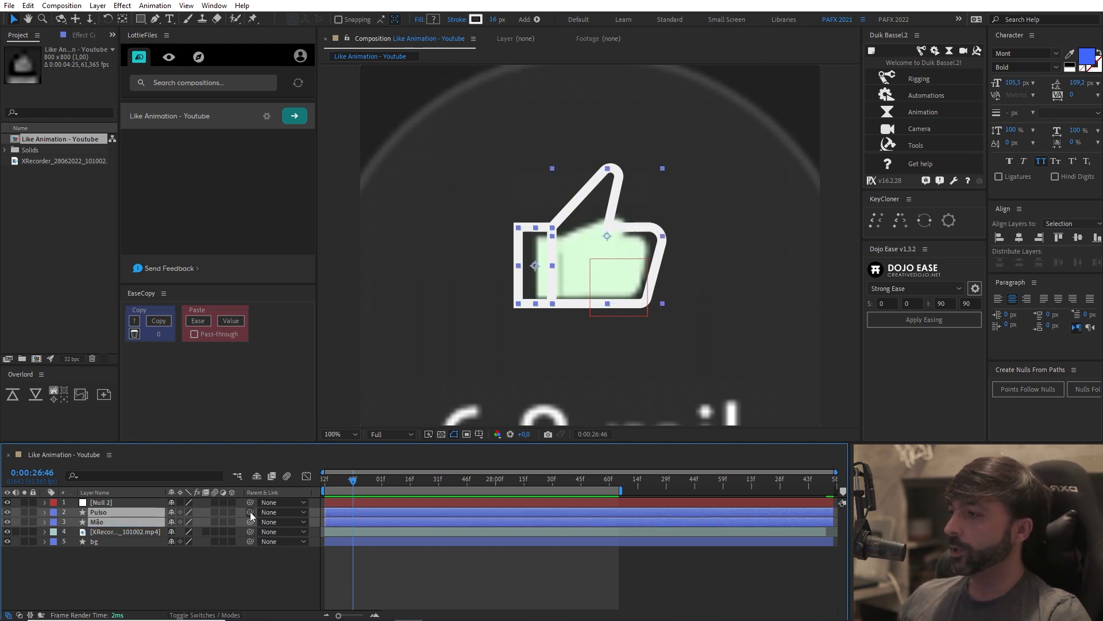
left_click_drag(251, 511, 134, 505)
key("Return")
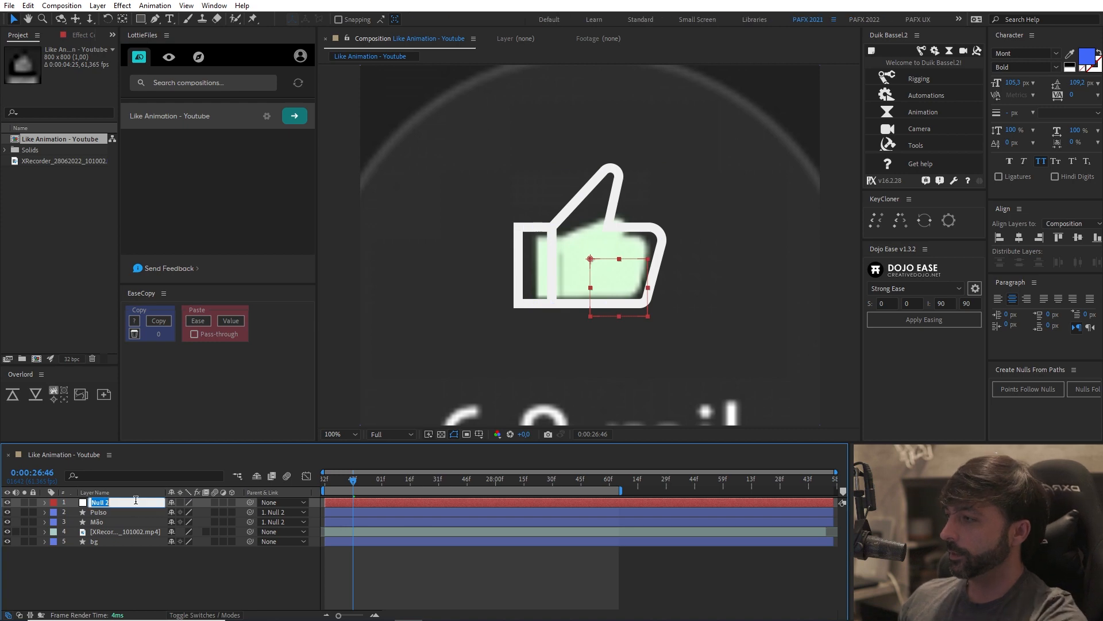
type("M")
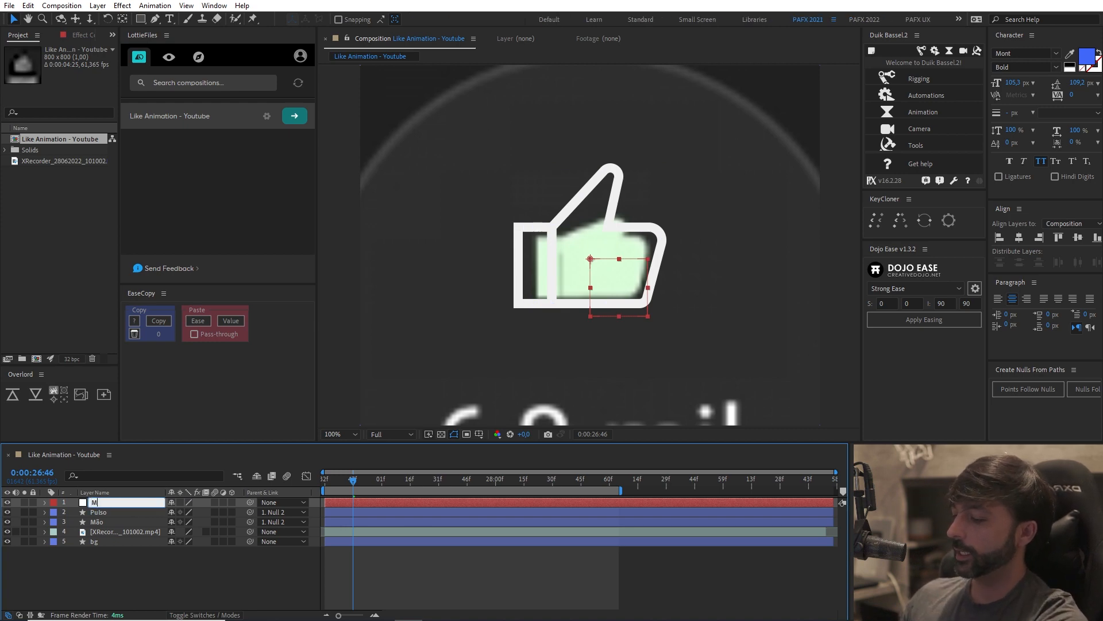
type("ão")
double_click(136, 500)
type("Like")
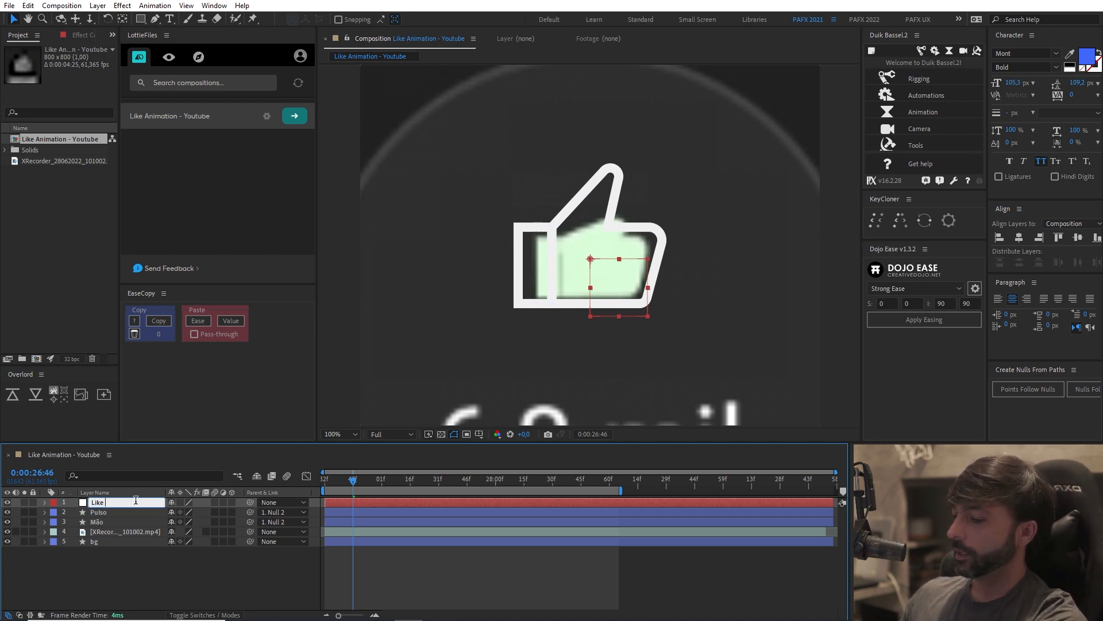
type(" Null")
key("Return")
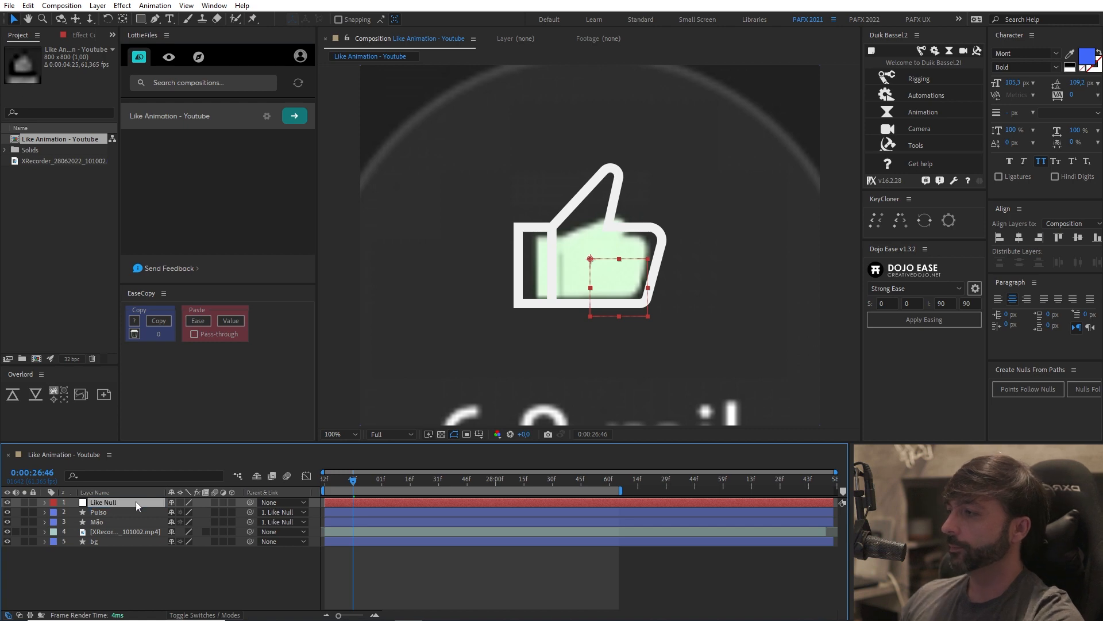
left_click(103, 509)
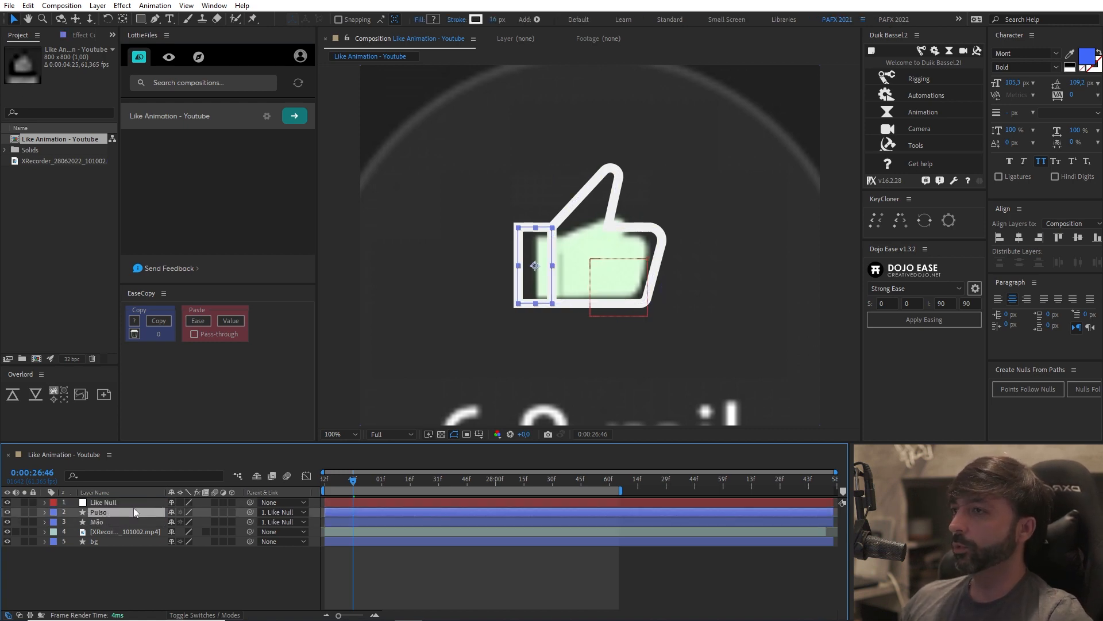
left_click(131, 503)
key("comma")
key("period")
key("period")
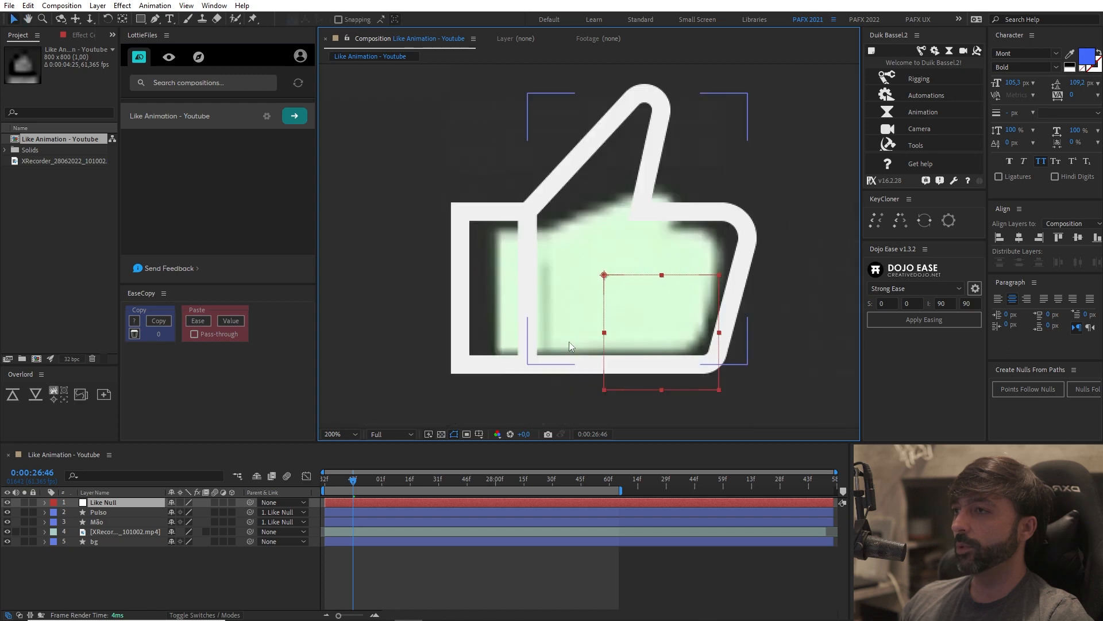
left_click_drag(572, 338, 551, 323)
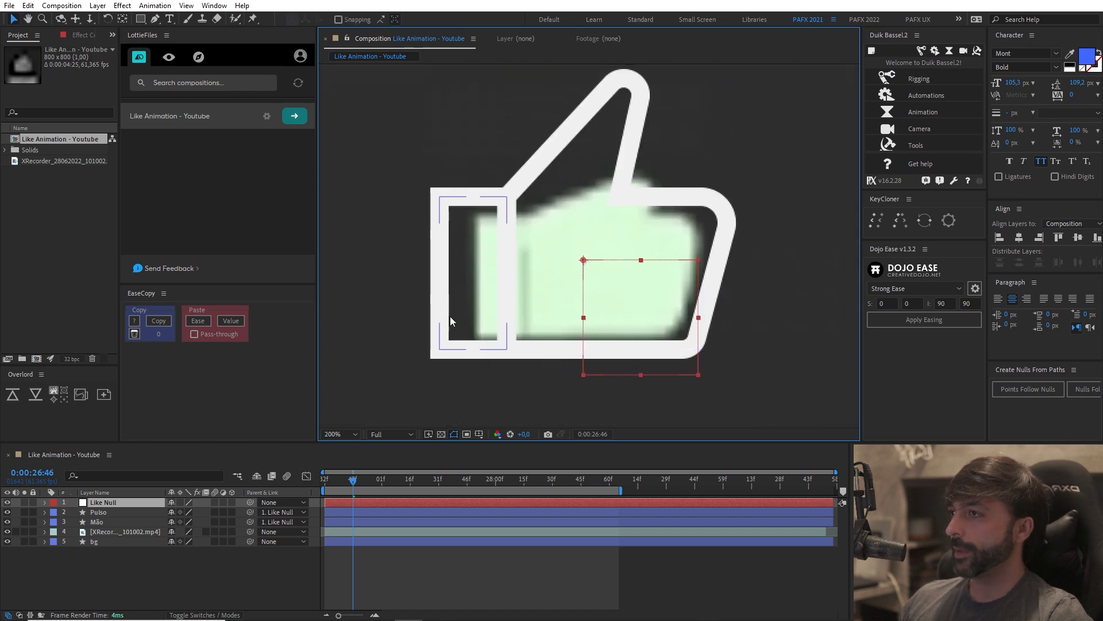
key("comma")
key("comma")
key("v")
key("period")
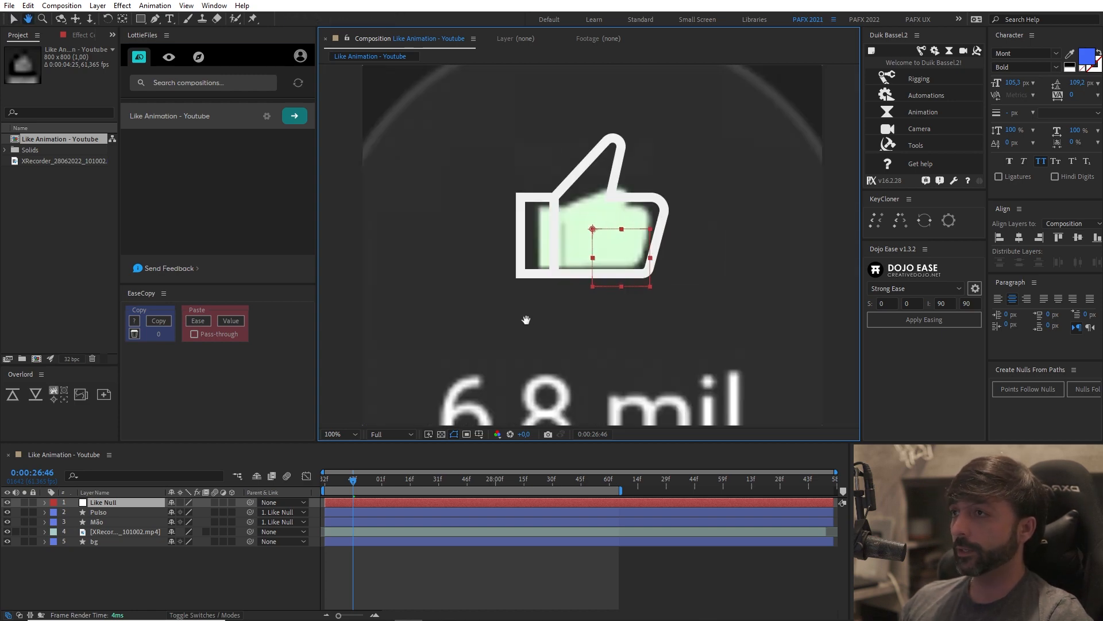
Step: Hide the Pulso and Mão layers and mark the start of the thumb's motion on Like Null at 0:00:26:37
mouse_move(348, 481)
left_mouse_down()
mouse_move(356, 481)
mouse_move(335, 480)
left_mouse_up()
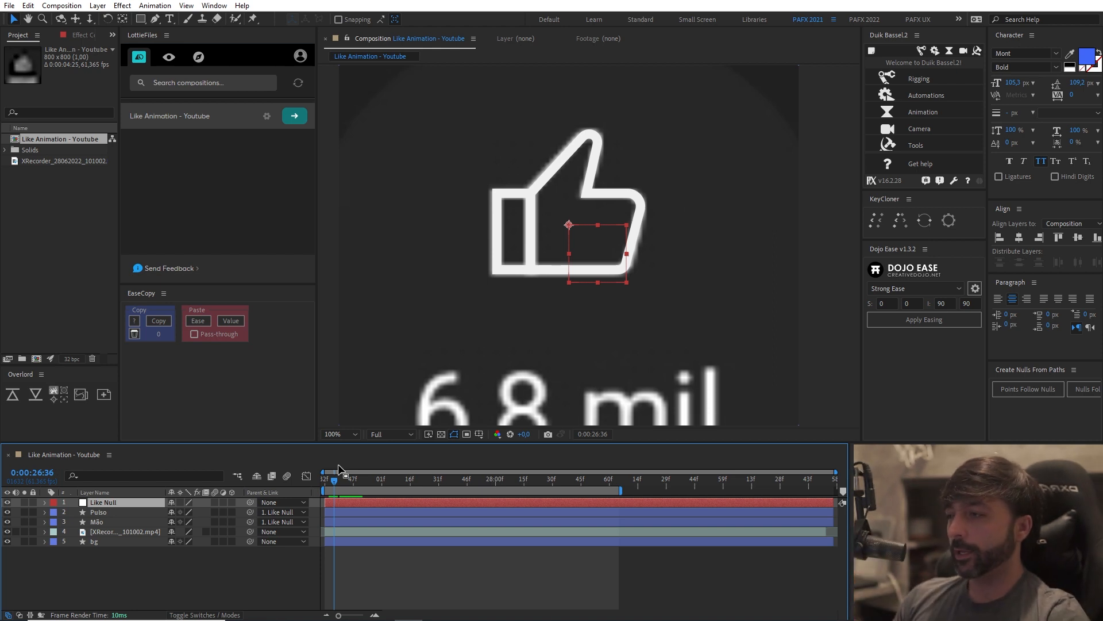
left_click_drag(337, 481, 335, 478)
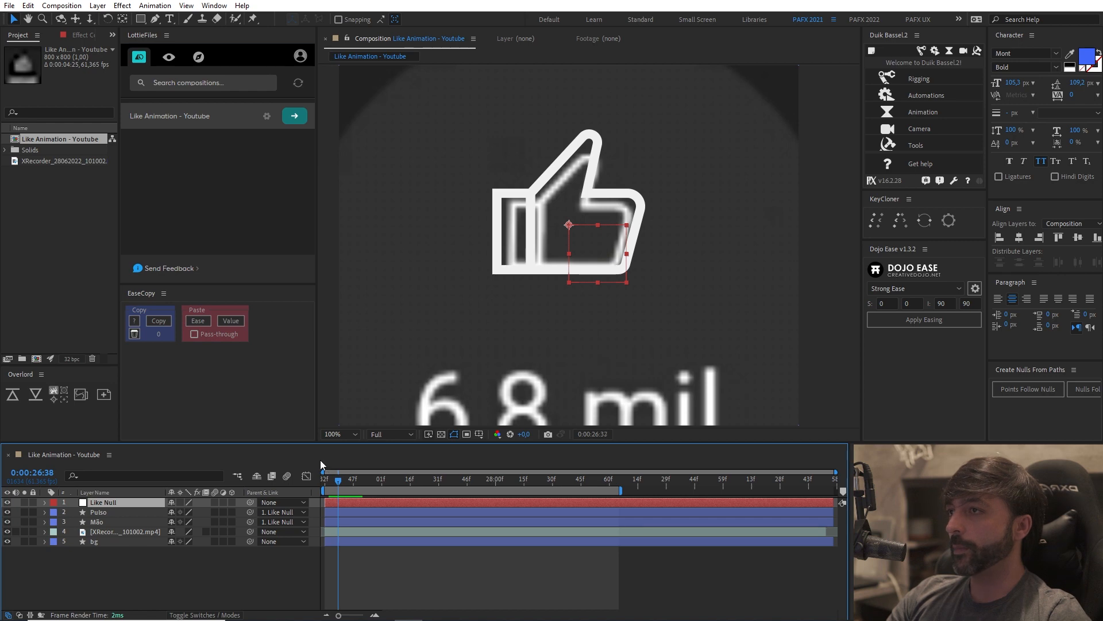
left_click_drag(7, 512, 7, 522)
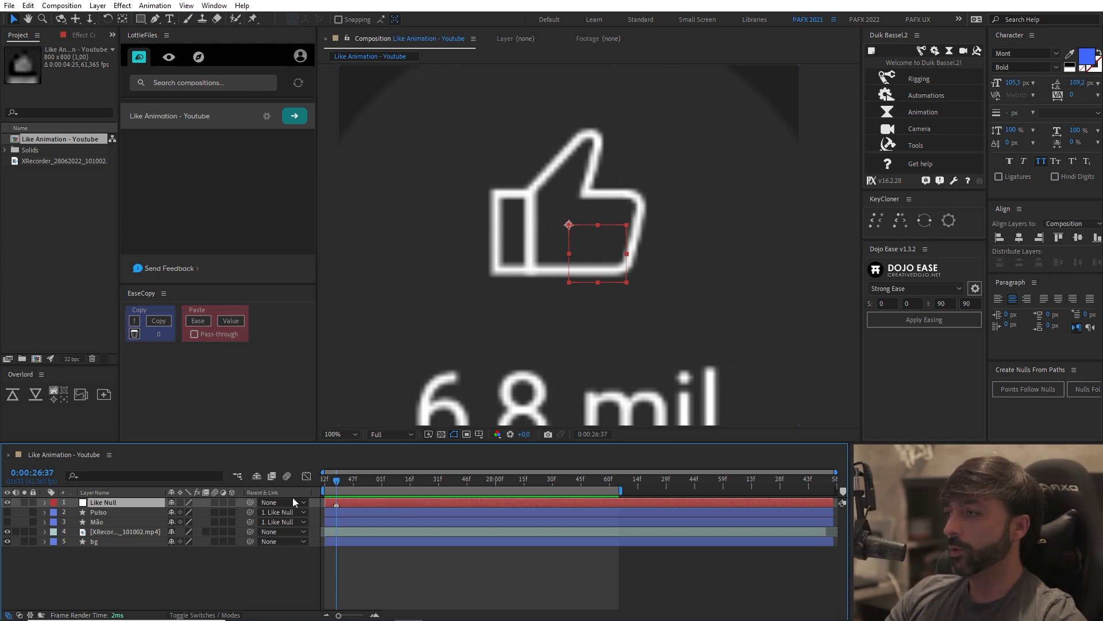
Step: Step through the thumb's shrinking in the reference and add a marker on Like Null at 0:00:26:44
key("Page_Down")
key("Page_Down")
key("Page_Down")
key("Page_Down")
key("Page_Down")
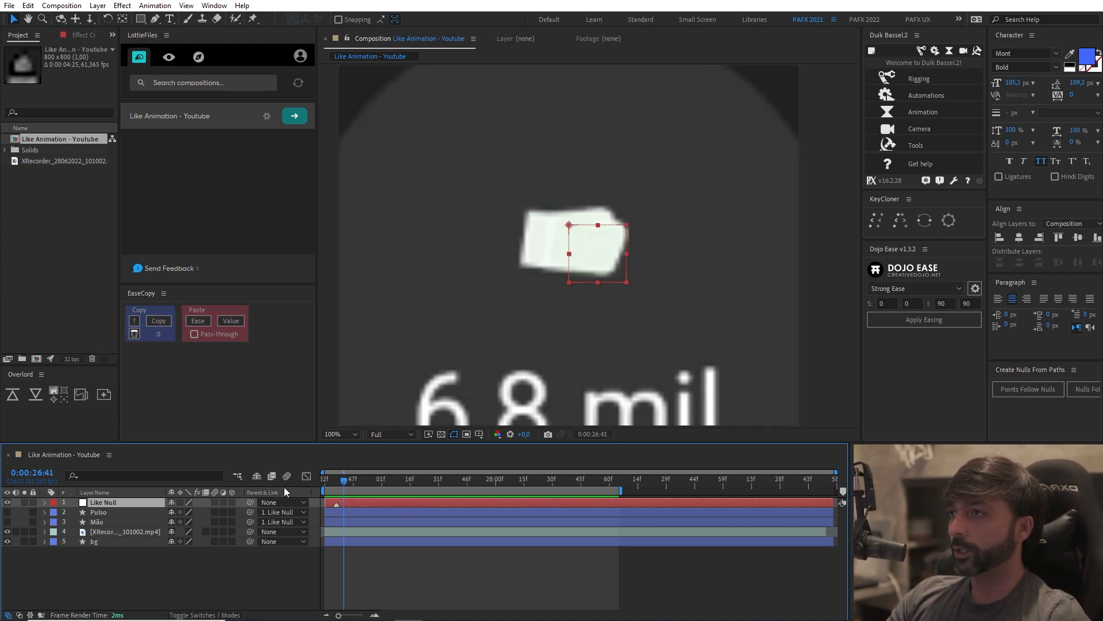
key("Page_Down")
key("Page_Down")
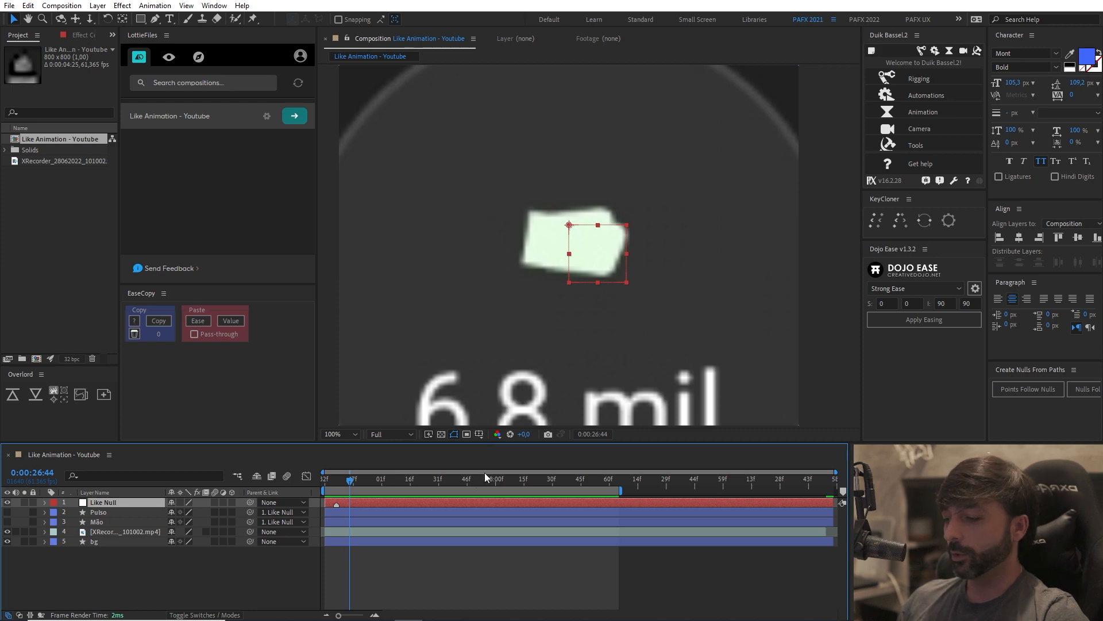
key("KP_Multiply")
Step: Step through the thumb's growth and tilt in the reference and add a marker on Like Null at 0:00:26:52
key("Page_Down")
key("Page_Down")
key("Page_Down")
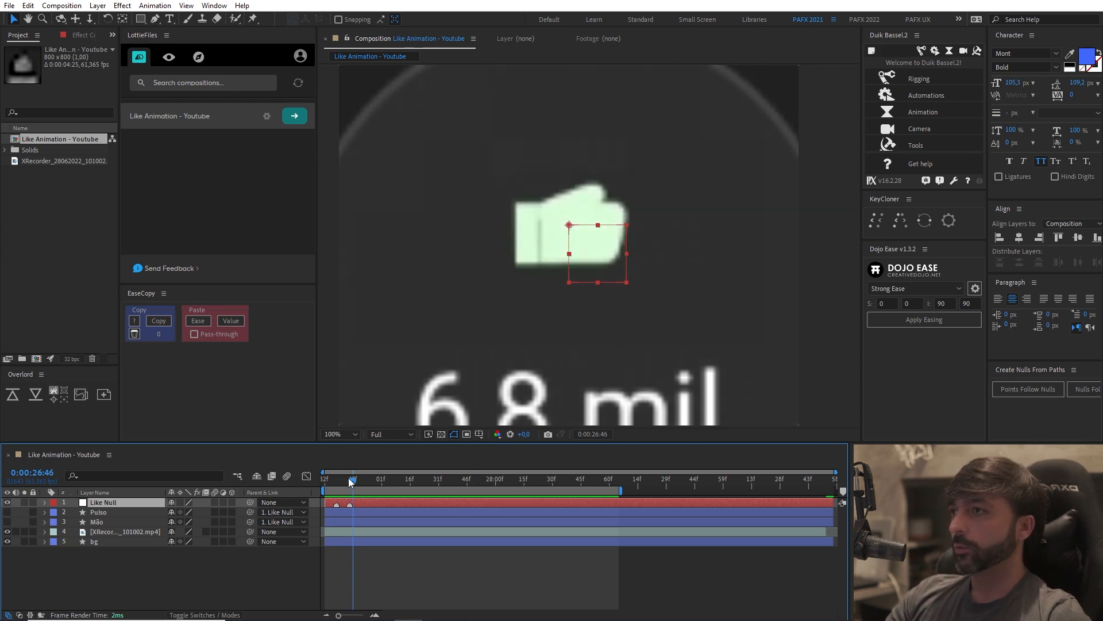
key("Page_Down")
key("Page_Down")
key("Page_Down")
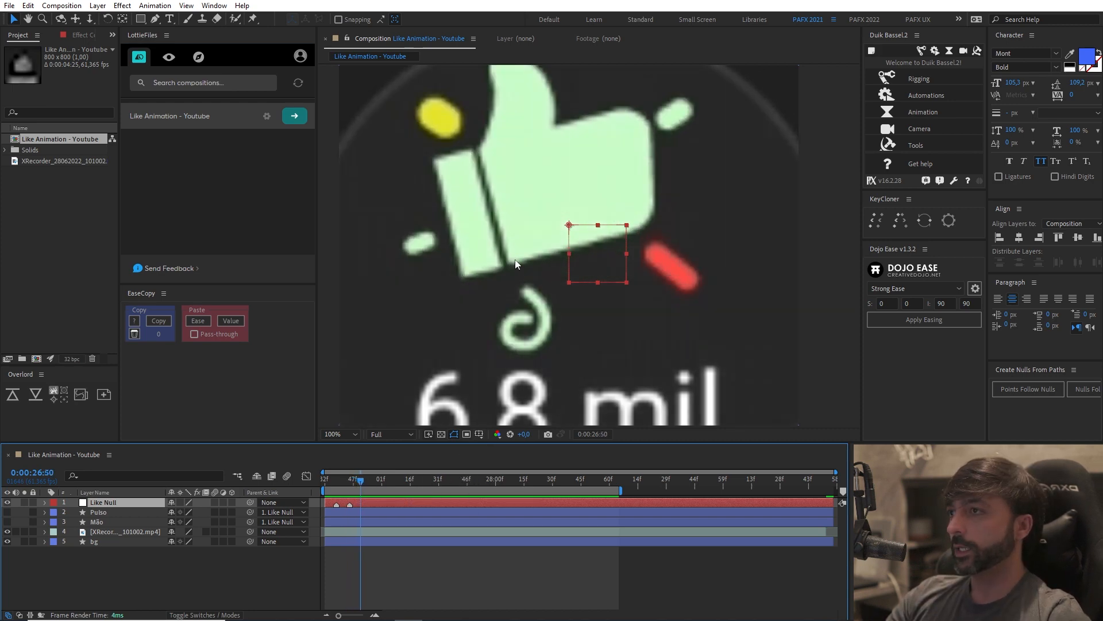
key("Page_Down")
key("Page_Down")
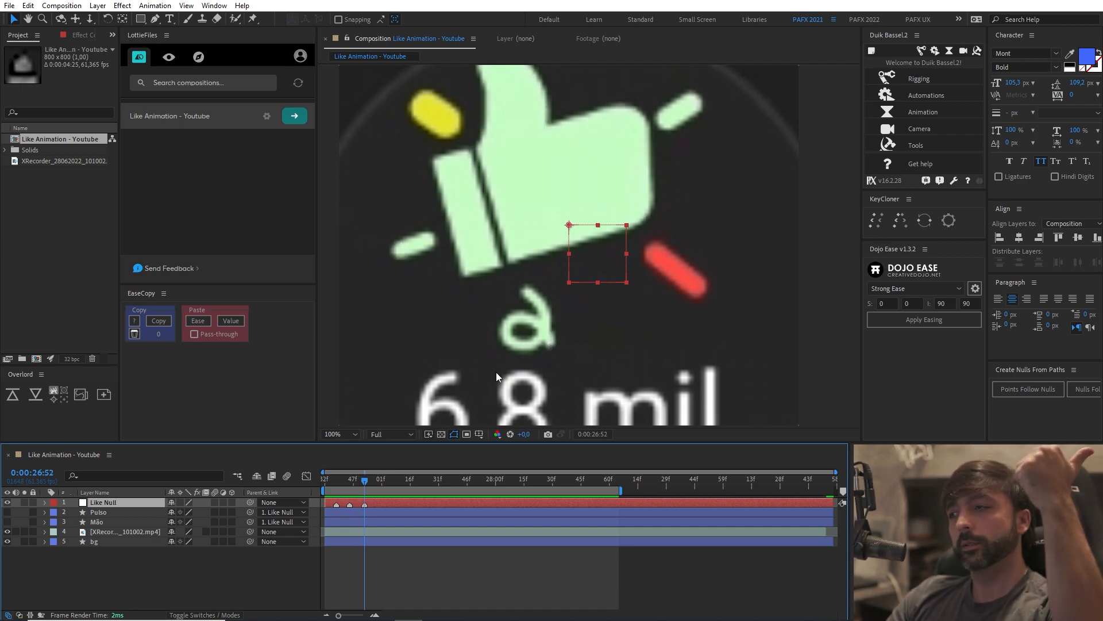
Step: Step through the enlarged, tilted thumb in the reference and add a marker on Like Null at 0:00:26:56
key("Page_Down")
key("Page_Down")
key("Page_Down")
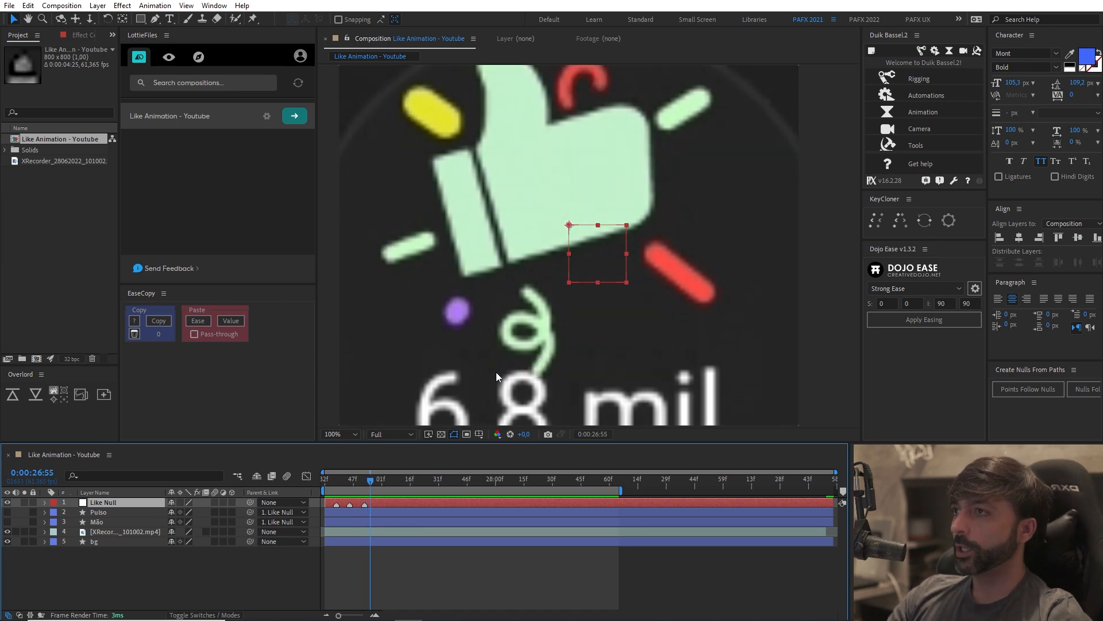
key("Page_Up")
key("Page_Up")
key("Page_Up")
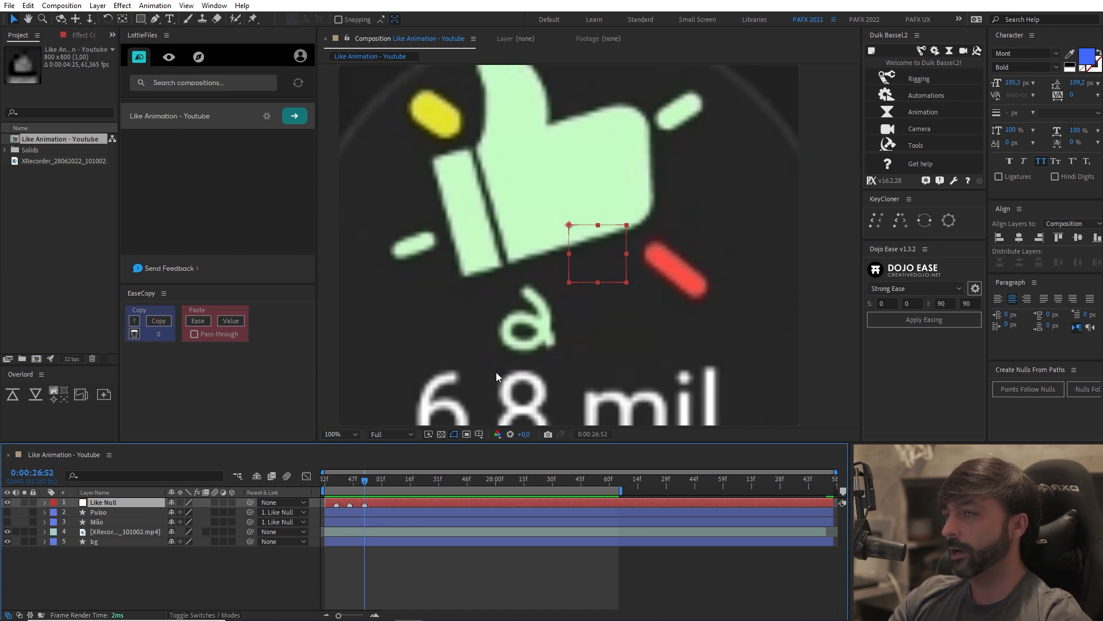
key("Page_Down")
key("Page_Down")
key("Page_Down")
key("Page_Down")
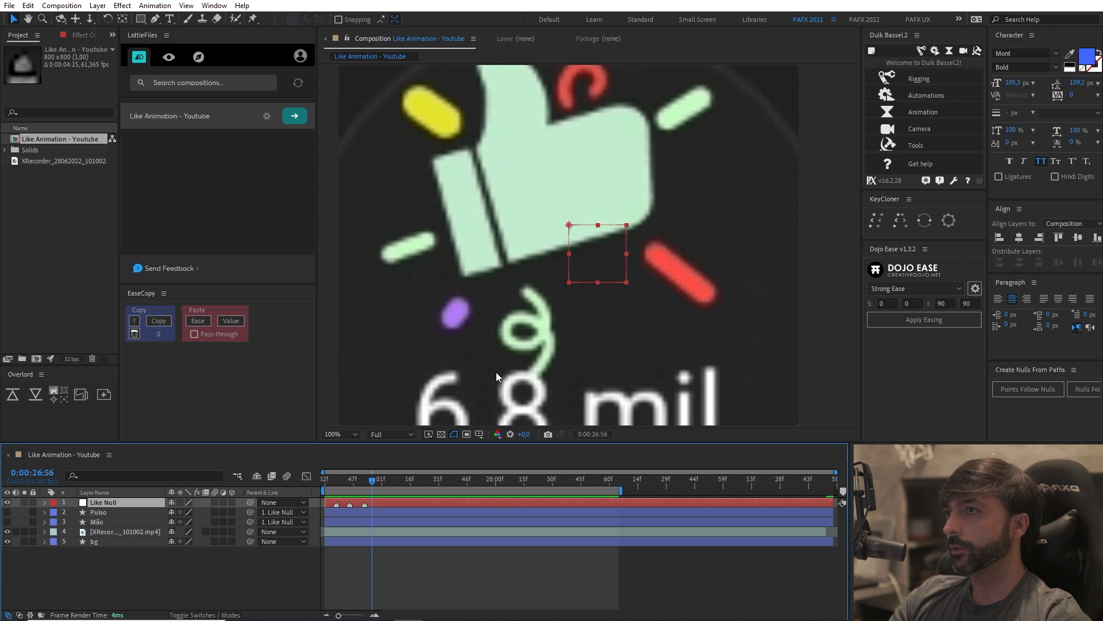
key("Page_Down")
key("Page_Up")
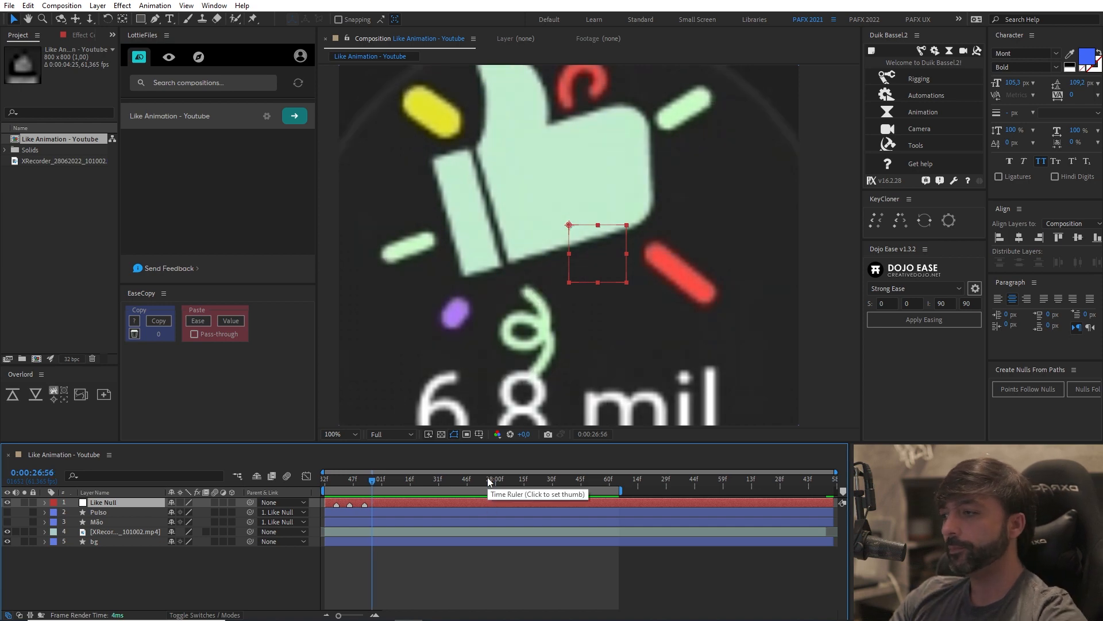
Step: Step through the held pose and the thumb's return to its normal size, and add a marker on Like Null at 0:00:27:22
key("Page_Up")
key("Page_Up")
key("Page_Up")
key("Page_Up")
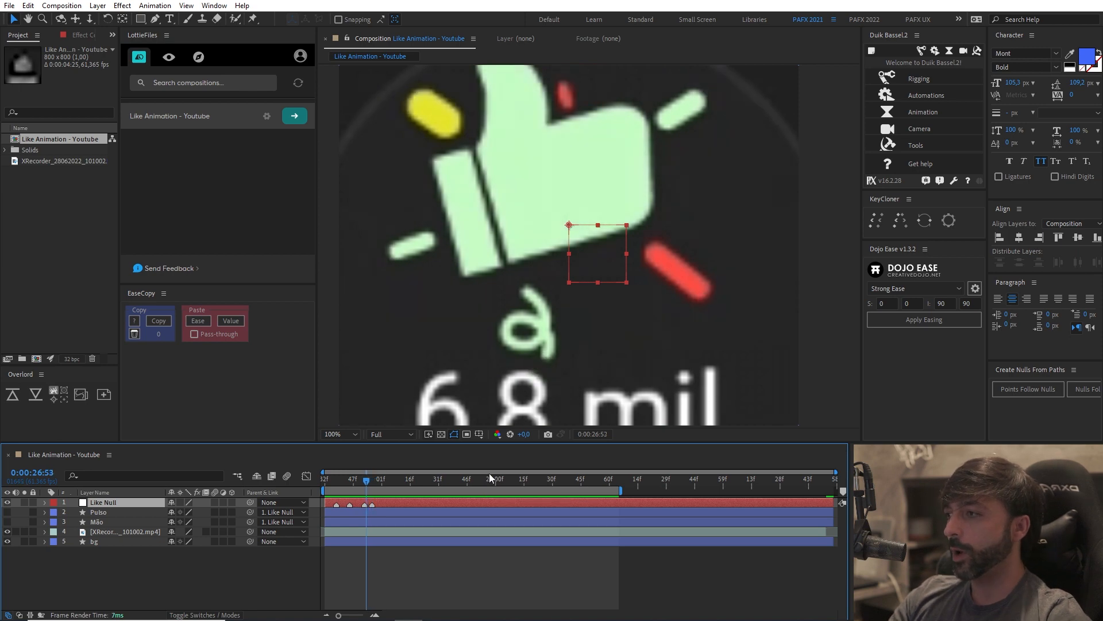
key("Page_Down")
key("Page_Down")
key("Page_Down")
key("Page_Down")
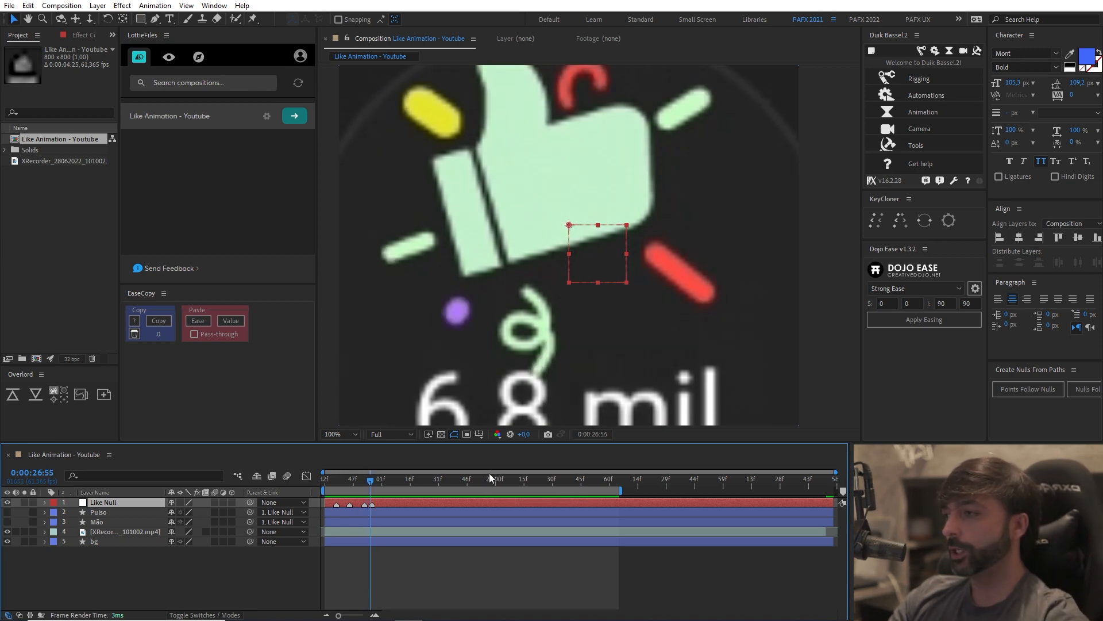
key("Page_Down")
key("Page_Down")
key("Page_Down")
key("Page_Down")
key("Page_Down")
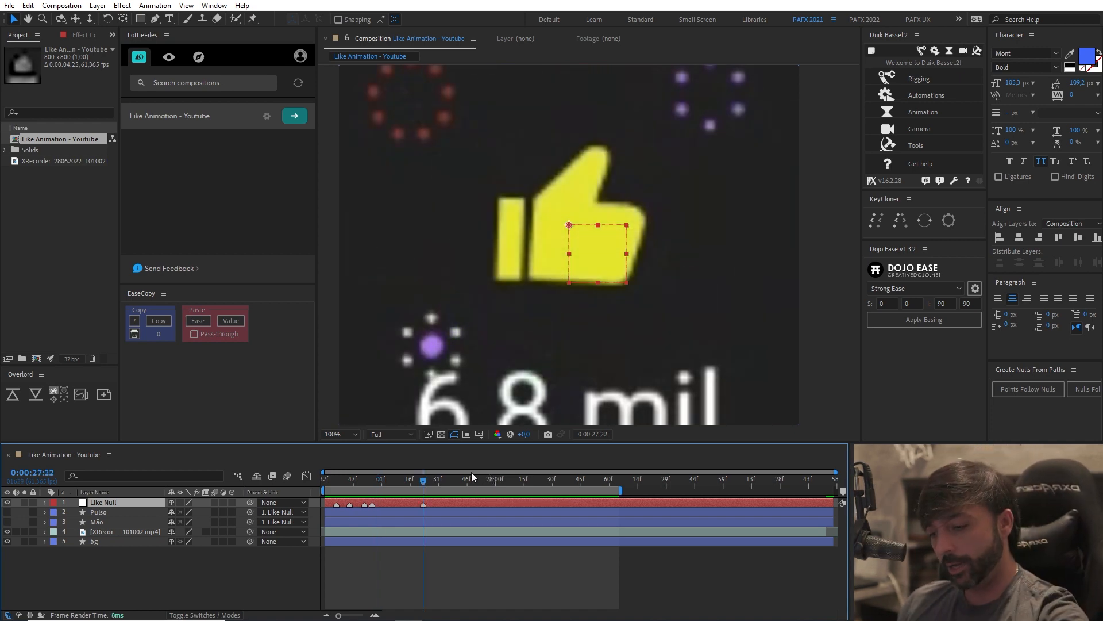
Step: Follow the thumb's final settling from yellow to red and add a marker on Like Null where the movement ends
key("Page_Down")
key("Page_Down")
key("Page_Down")
key("Page_Down")
key("Page_Down")
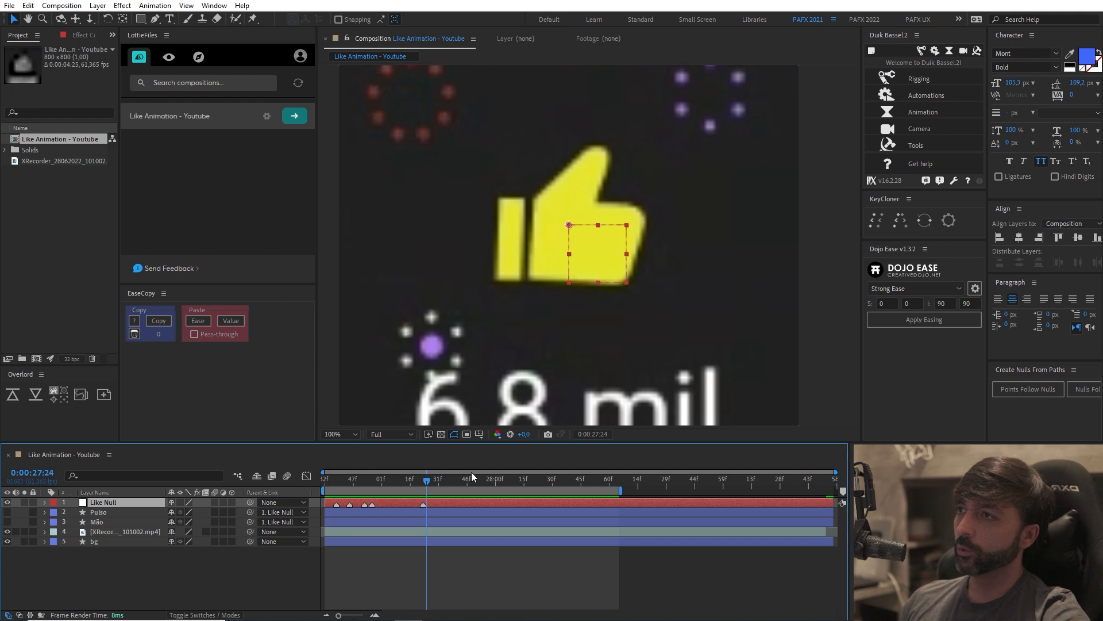
key("Page_Down")
key("Page_Down")
key("Page_Down")
key("Page_Down")
key("Page_Down")
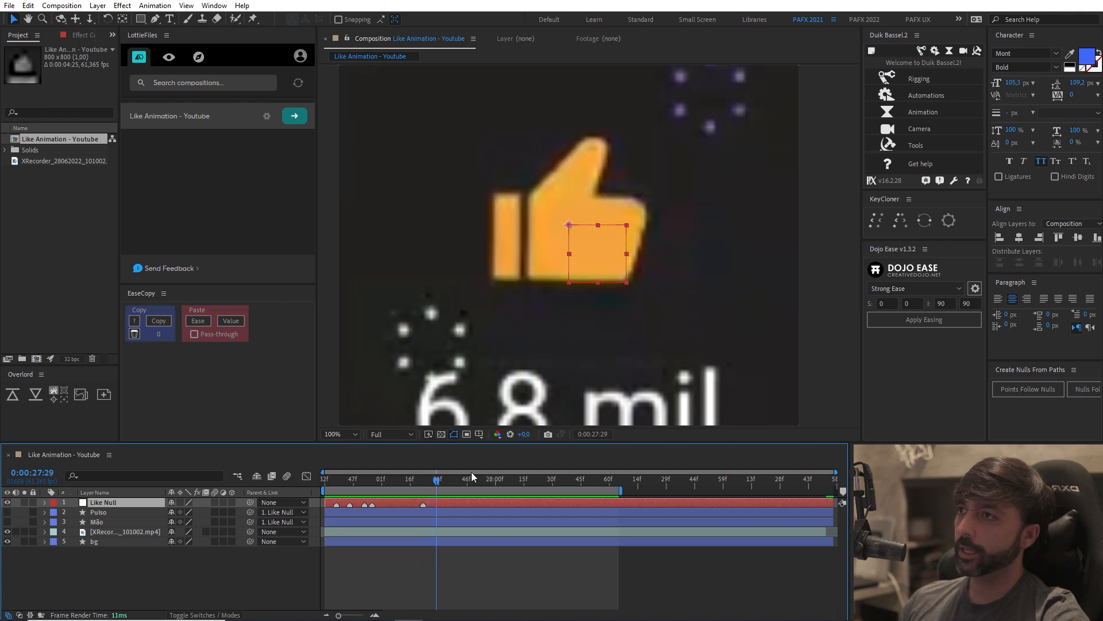
key("Page_Down")
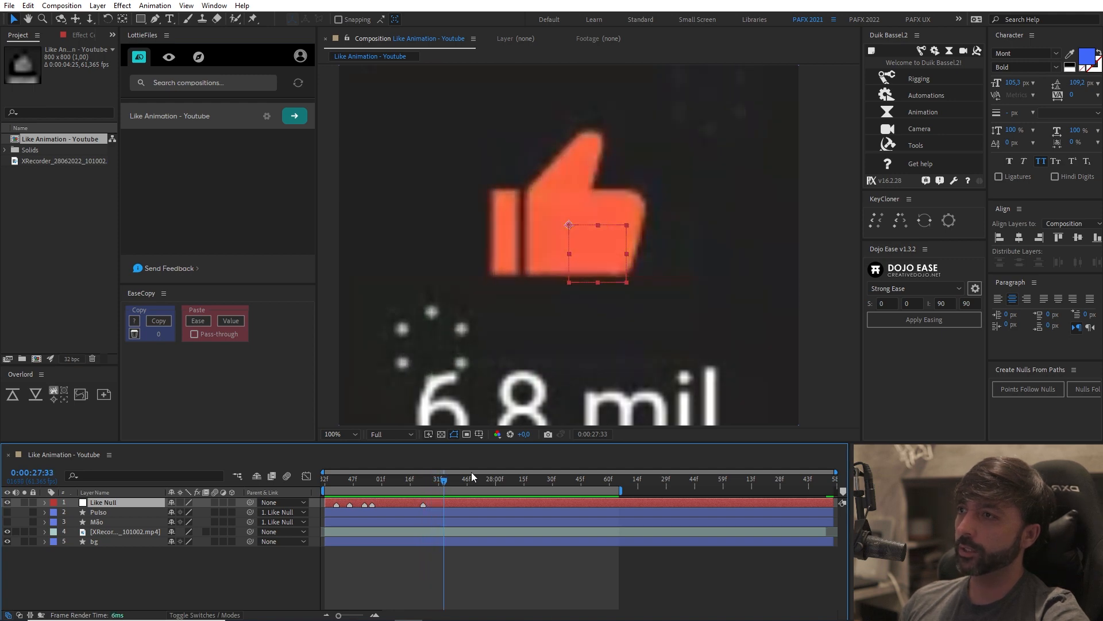
key("Page_Down")
key("Page_Down")
key("KP_Multiply")
mouse_move(450, 479)
left_mouse_down()
mouse_move(489, 487)
mouse_move(325, 494)
left_mouse_up()
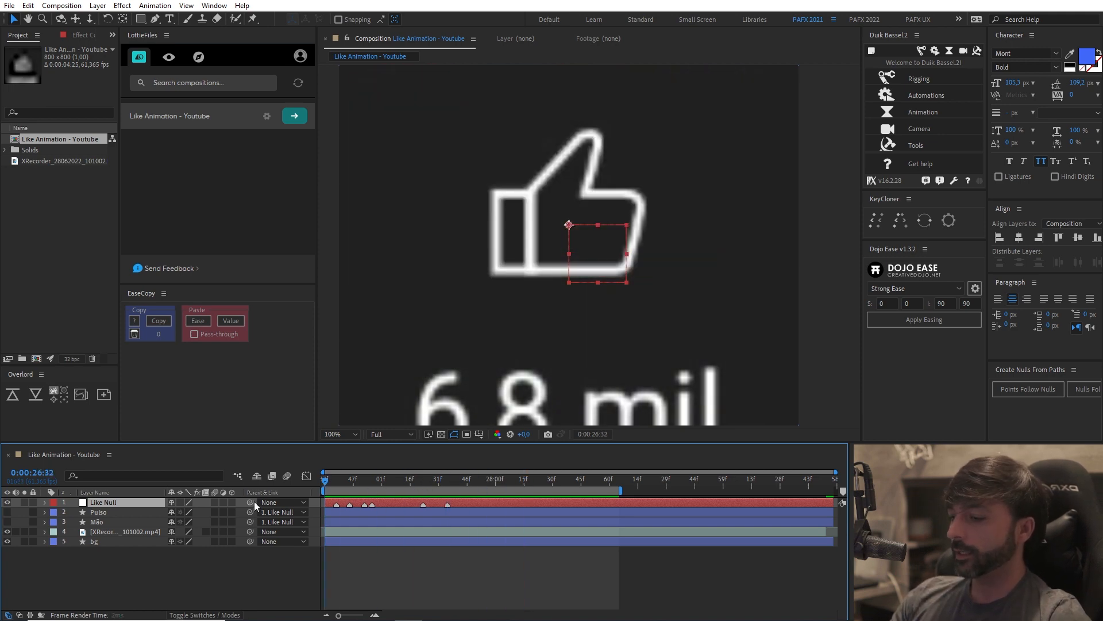
key("equal")
left_click_drag(363, 481, 309, 489)
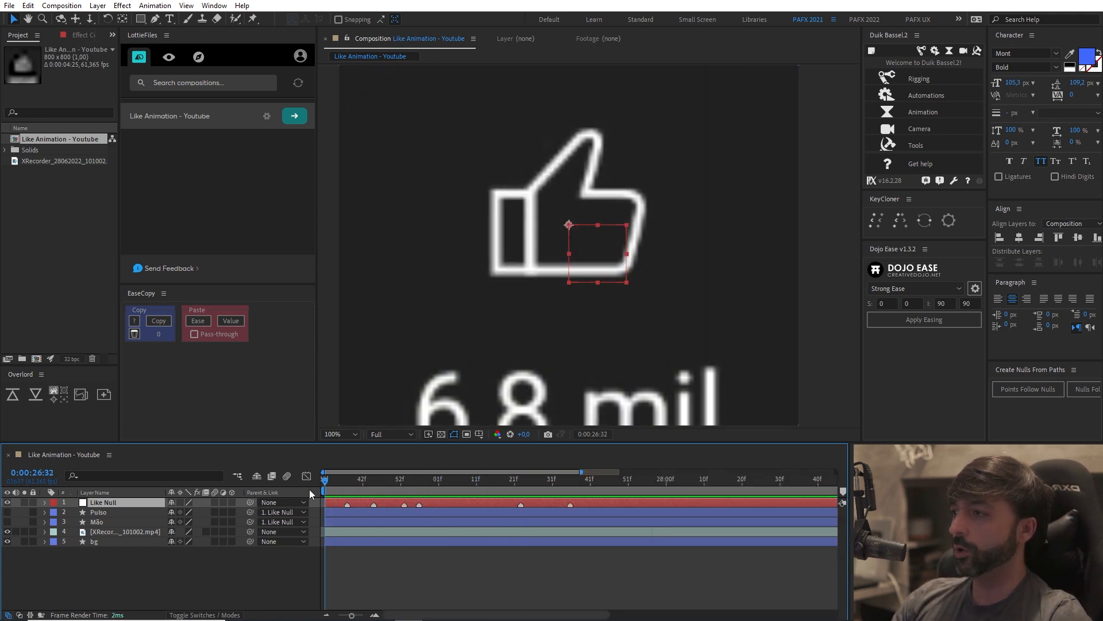
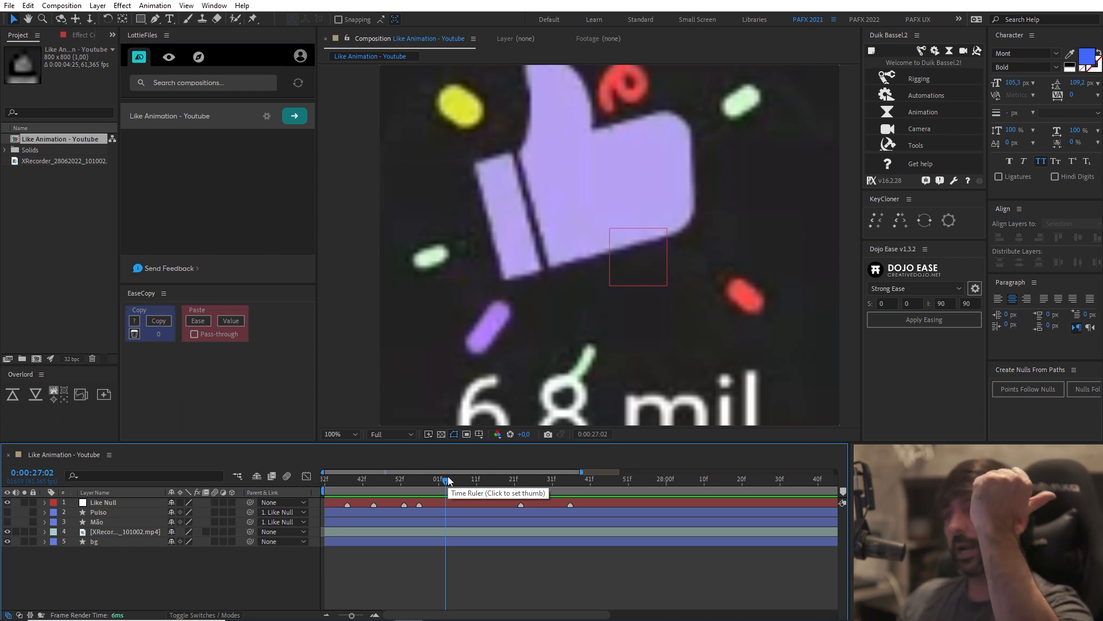
Step: At 0:00:26:37, show the Pulso and Mão layers and set their parent to None
left_click(347, 478)
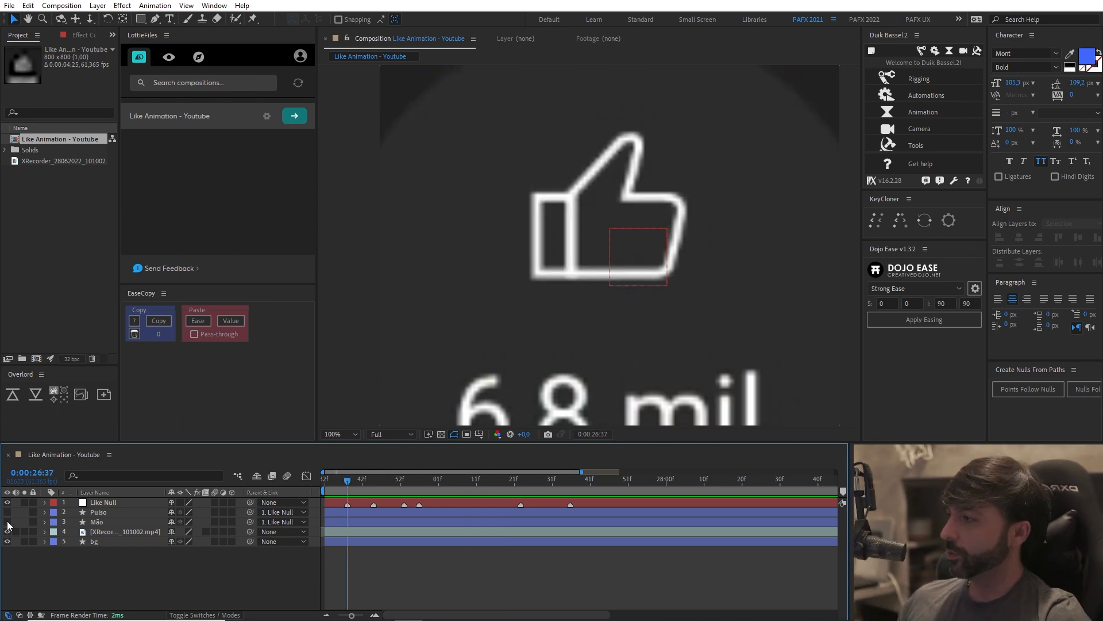
left_click(116, 511)
left_click(117, 522, "shift")
left_click(278, 511)
left_click(296, 524)
Step: Move Like Null to the lower-left part of the thumb's wrist outline as its new pivot
left_click(126, 502)
key("period")
key("period")
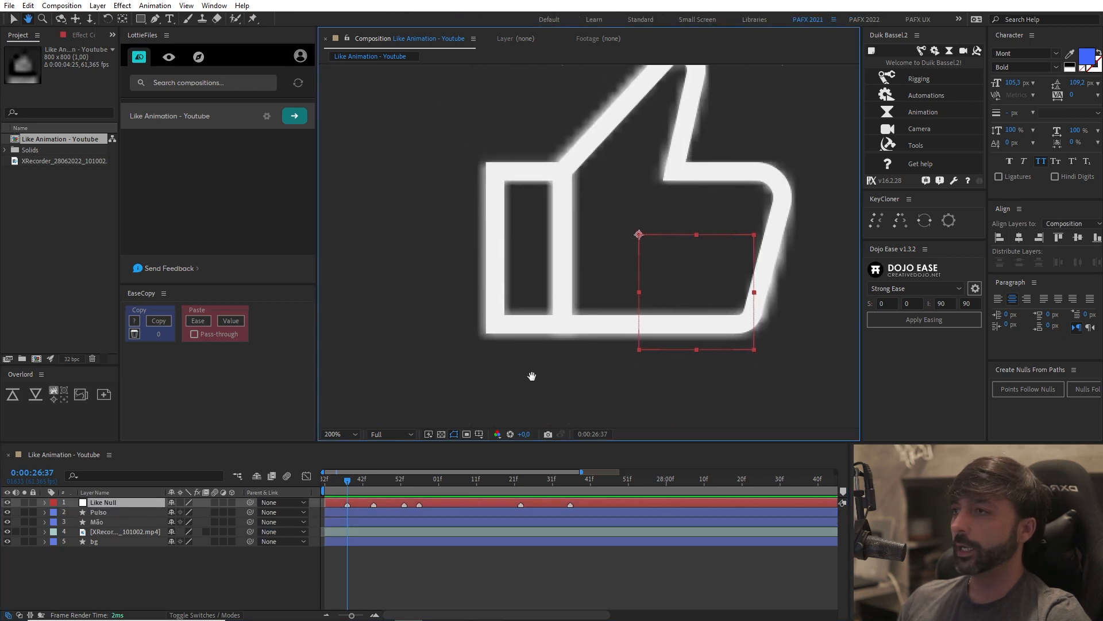
left_click_drag(639, 234, 495, 284)
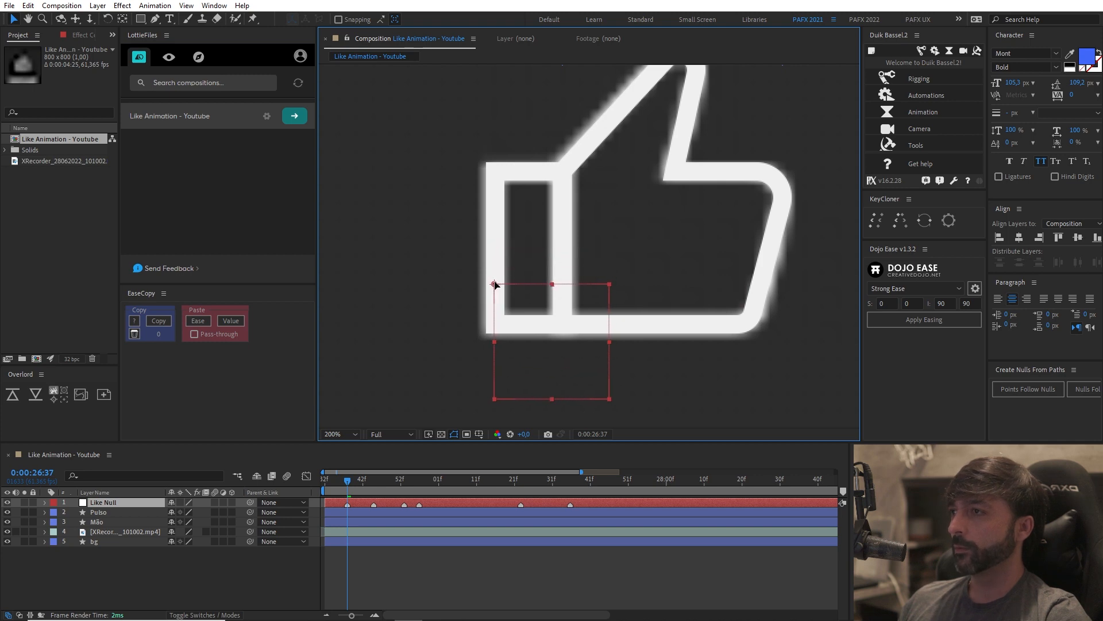
scroll(498, 290, "down", 1)
scroll(499, 291, "up", 1)
left_click_drag(522, 303, 514, 307)
scroll(513, 312, "down", 1)
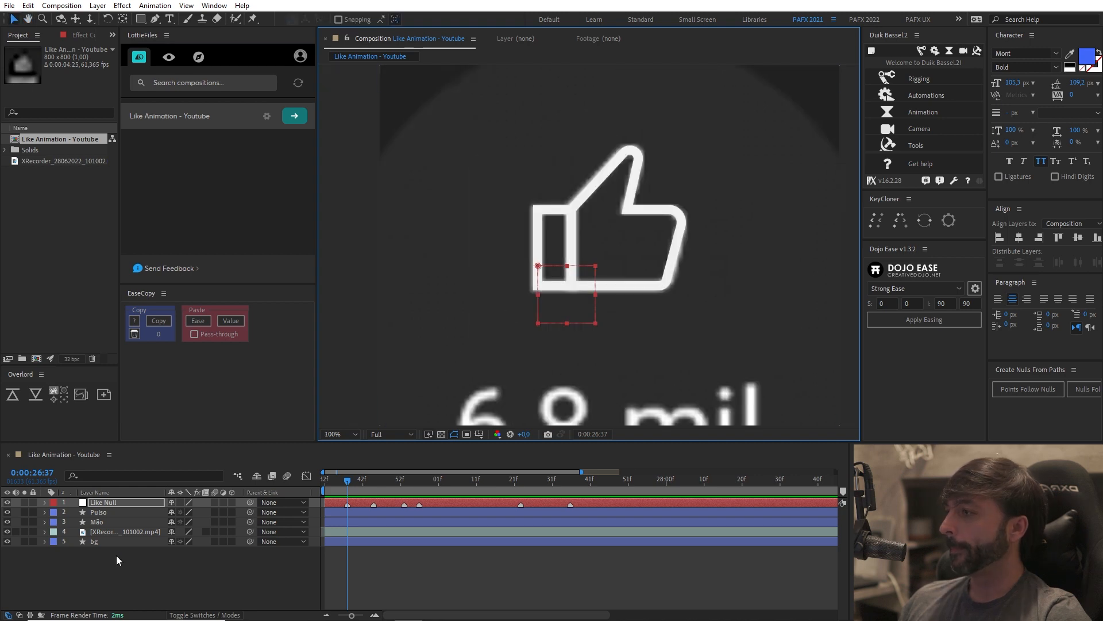
Step: Parent the Pulso and Mão layers to Like Null again
left_click(126, 512)
left_click(115, 522, "shift")
left_click_drag(99, 508, 108, 501)
Step: Add Position, Scale and Rotation keyframes to Like Null at 0:00:26:37
scroll(546, 299, "down", 1)
left_click_drag(553, 317, 557, 354)
scroll(520, 330, "up", 1)
scroll(572, 337, "down", 1)
left_click_drag(353, 482, 347, 483)
left_click(149, 503)
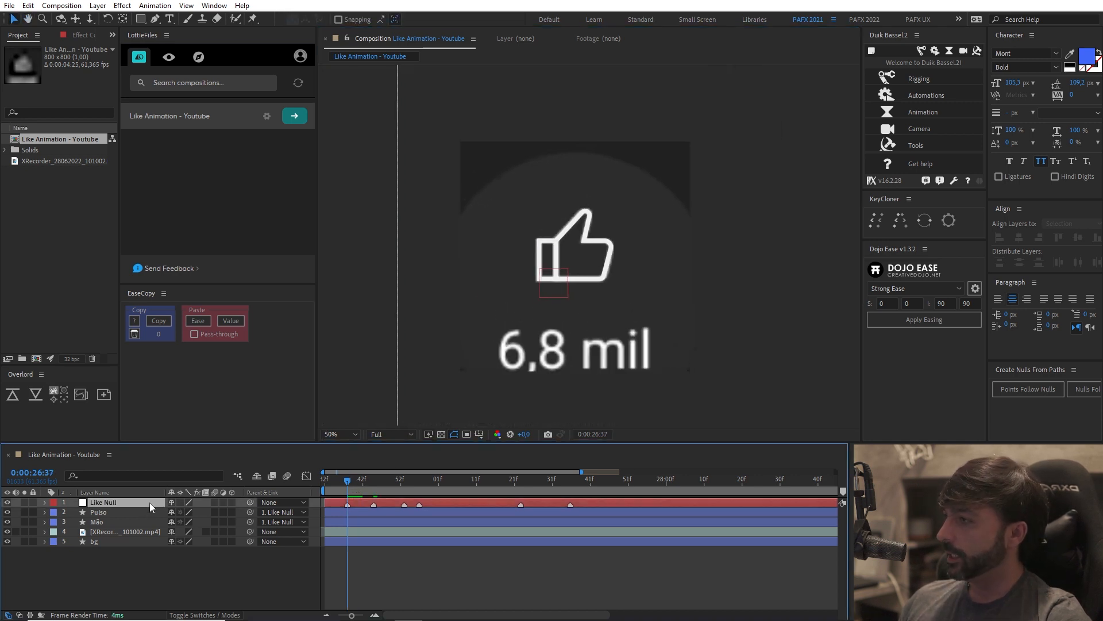
key("s")
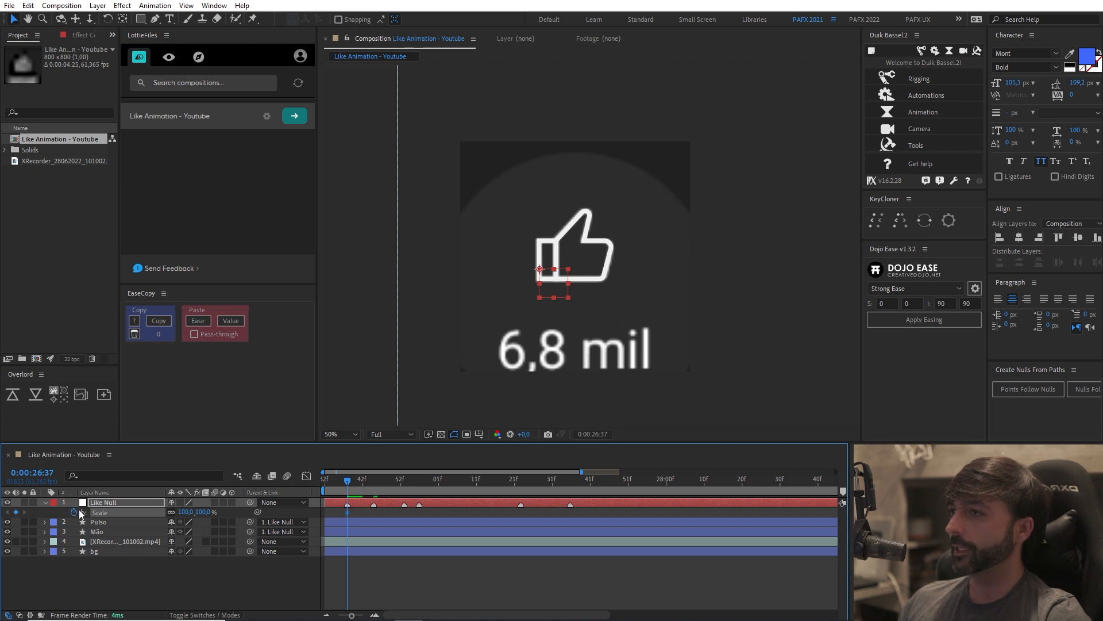
key("shift+r")
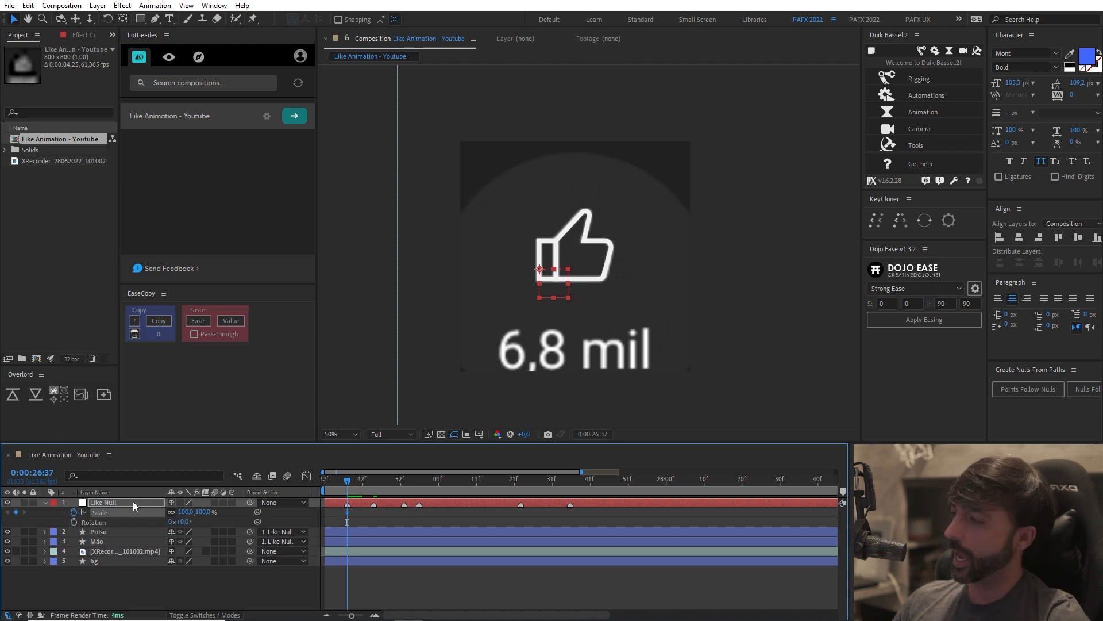
left_click(74, 522)
key("shift+p")
left_click(73, 512)
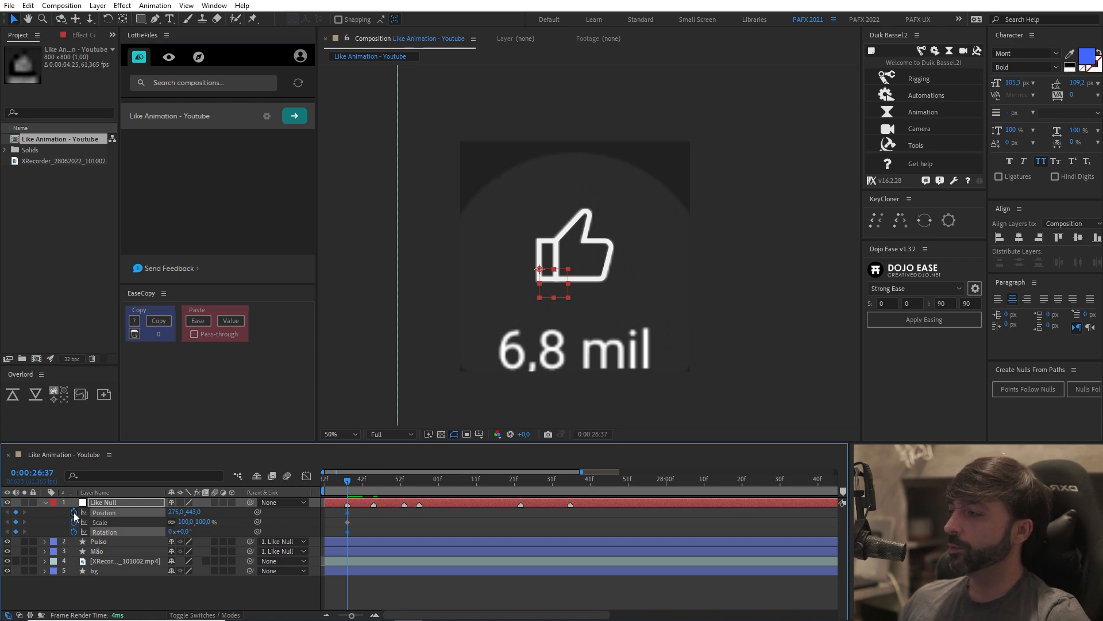
Step: At 0:00:26:44, scale Like Null to 67% and set its position to 332, 443 over the shrunken thumb
left_click_drag(580, 313, 589, 306)
scroll(574, 302, "up", 2)
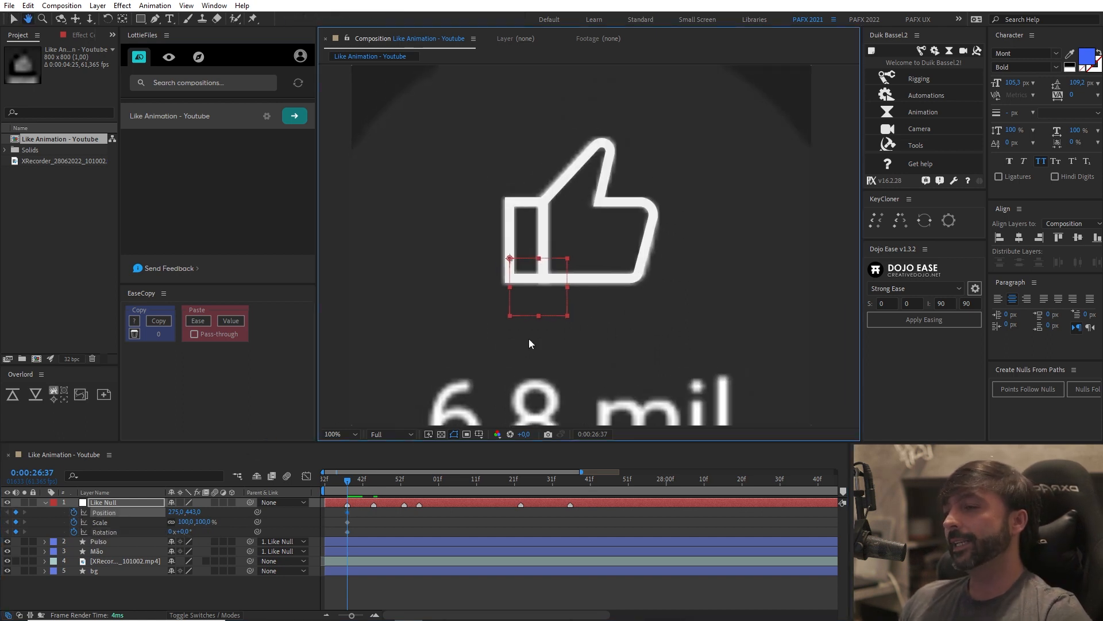
left_click_drag(348, 482, 374, 484)
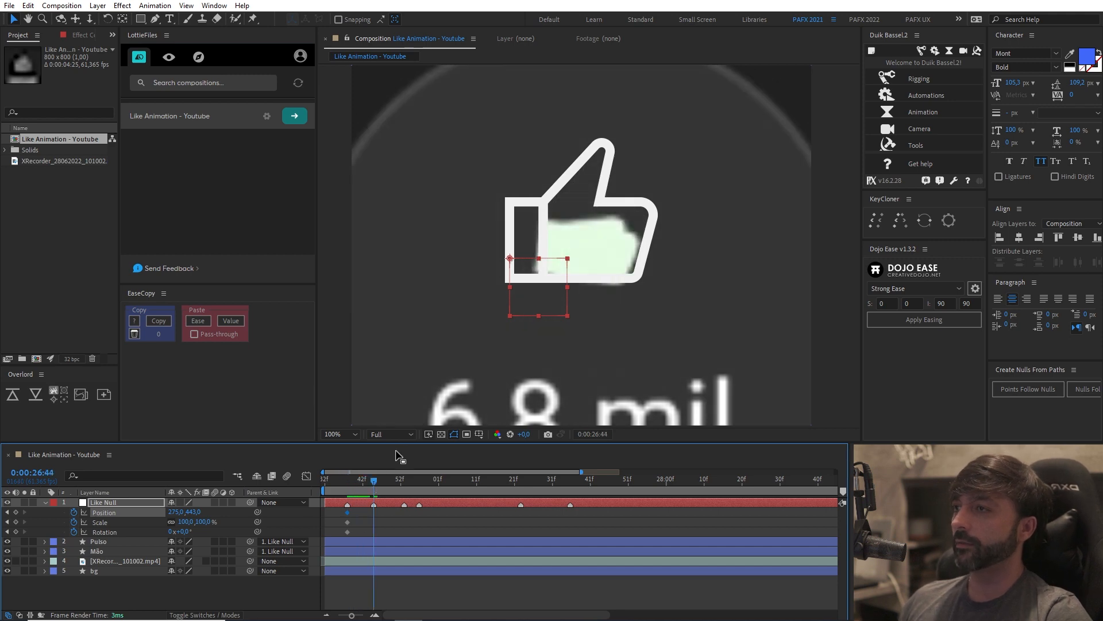
mouse_move(190, 521)
left_mouse_down()
mouse_move(179, 529)
mouse_move(182, 514)
mouse_move(211, 519)
mouse_move(193, 525)
mouse_move(181, 514)
left_mouse_up()
Step: Recolor the strokes of the Pulso and Mão layers magenta
left_click(116, 543)
left_click(119, 549, "shift")
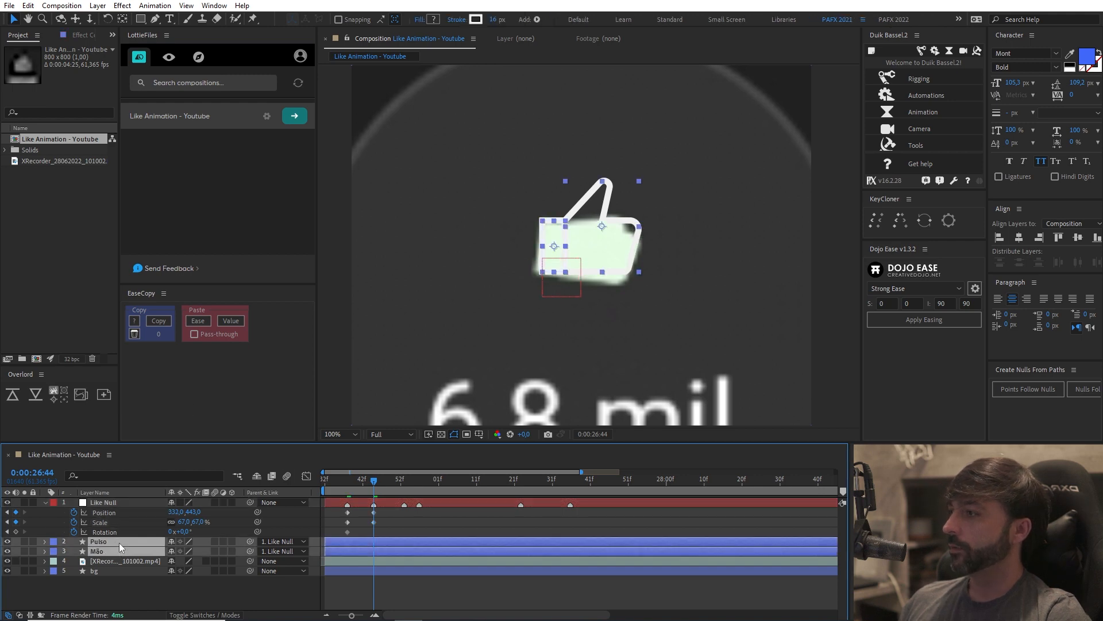
left_click(479, 21)
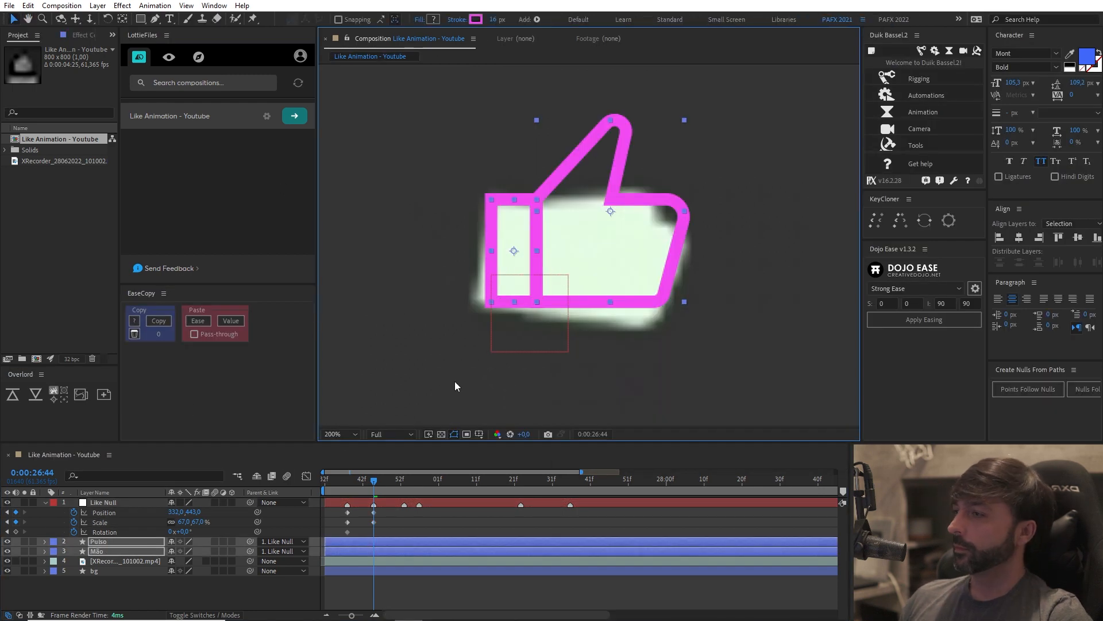
Step: Match Like Null to the shrunken thumb at 0:00:26:44 with rotation 6°, scale 66% and position 327, 443
mouse_move(183, 532)
left_mouse_down()
mouse_move(194, 534)
mouse_move(176, 517)
mouse_move(198, 522)
left_mouse_up()
key("ctrl+z")
key("ctrl+z")
key("comma")
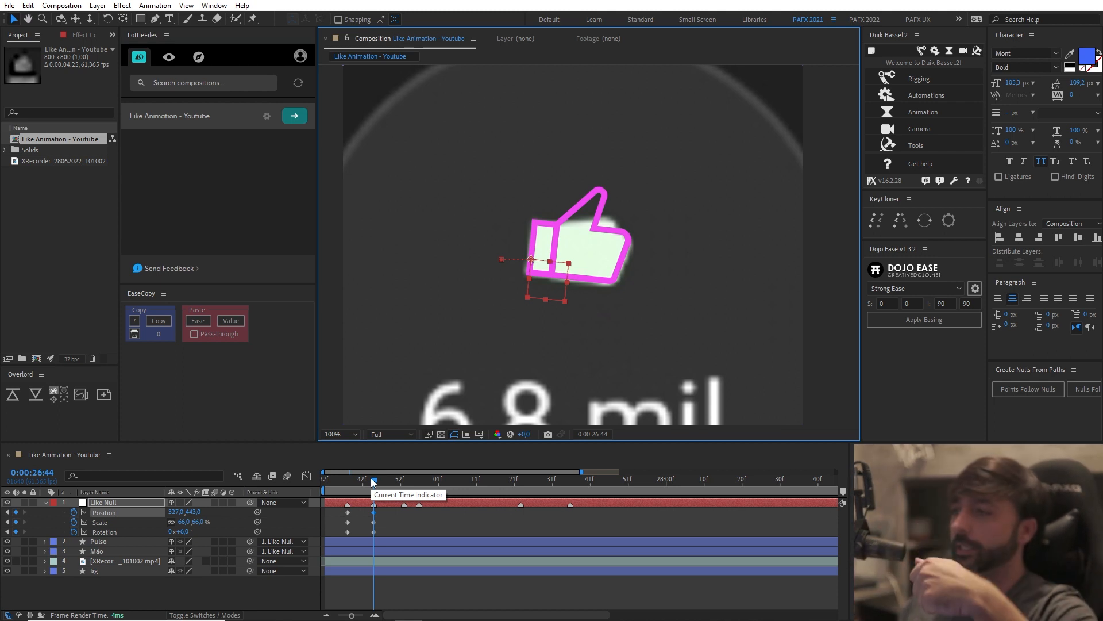
Step: At 0:00:26:52, match Like Null to the enlarged thumb with scale 148%, rotation -16° and position 208, 430
left_click_drag(348, 482, 403, 489)
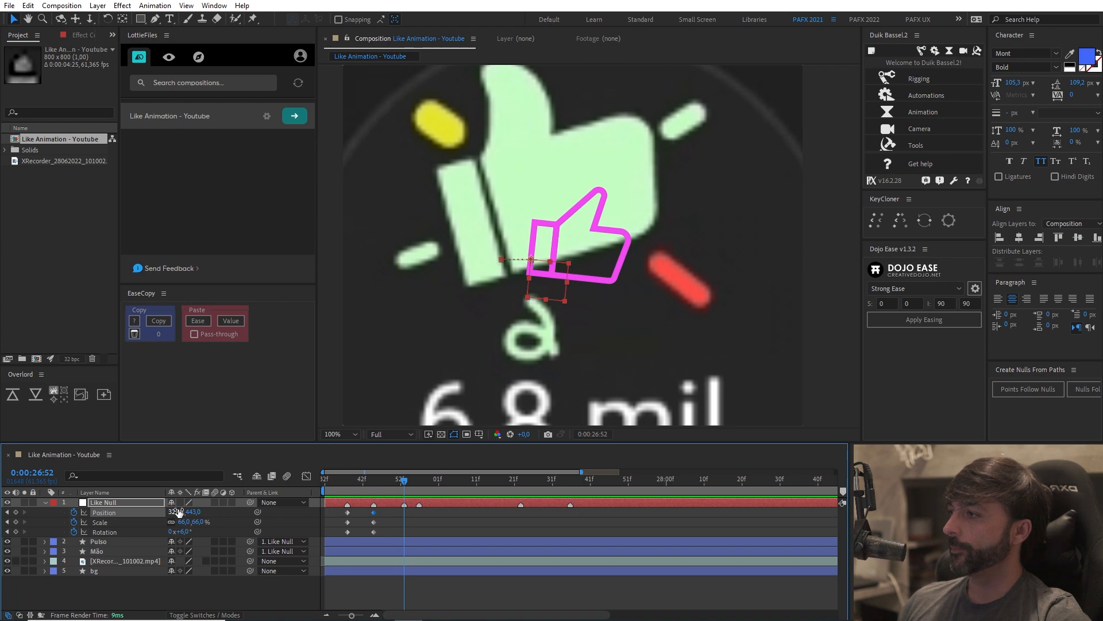
mouse_move(185, 522)
left_mouse_down()
mouse_move(230, 523)
mouse_move(167, 531)
left_mouse_up()
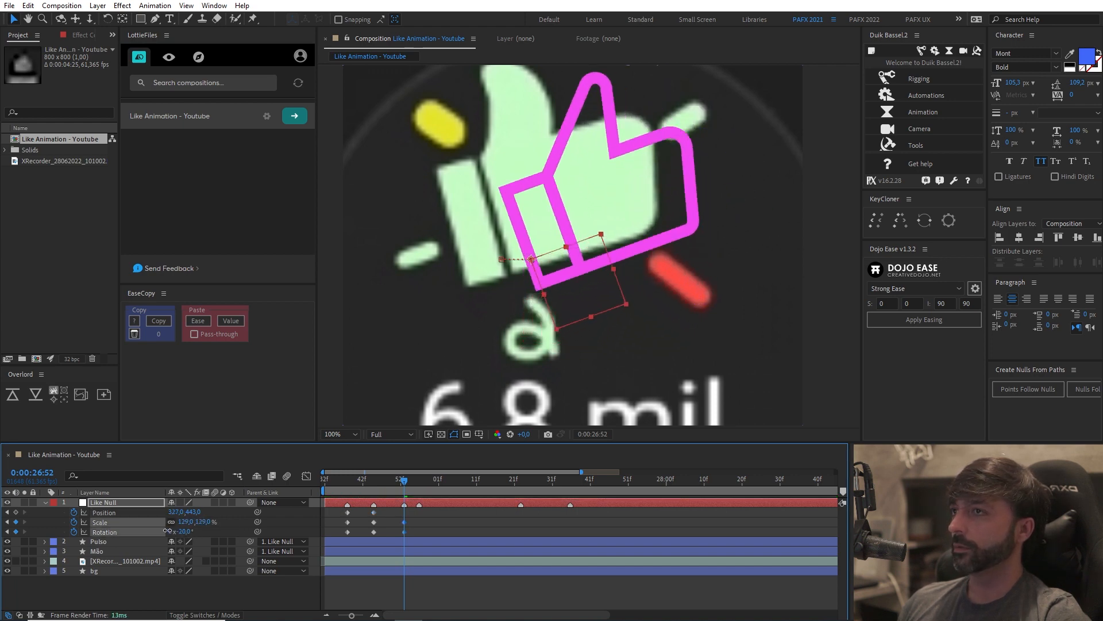
left_click_drag(543, 263, 476, 256)
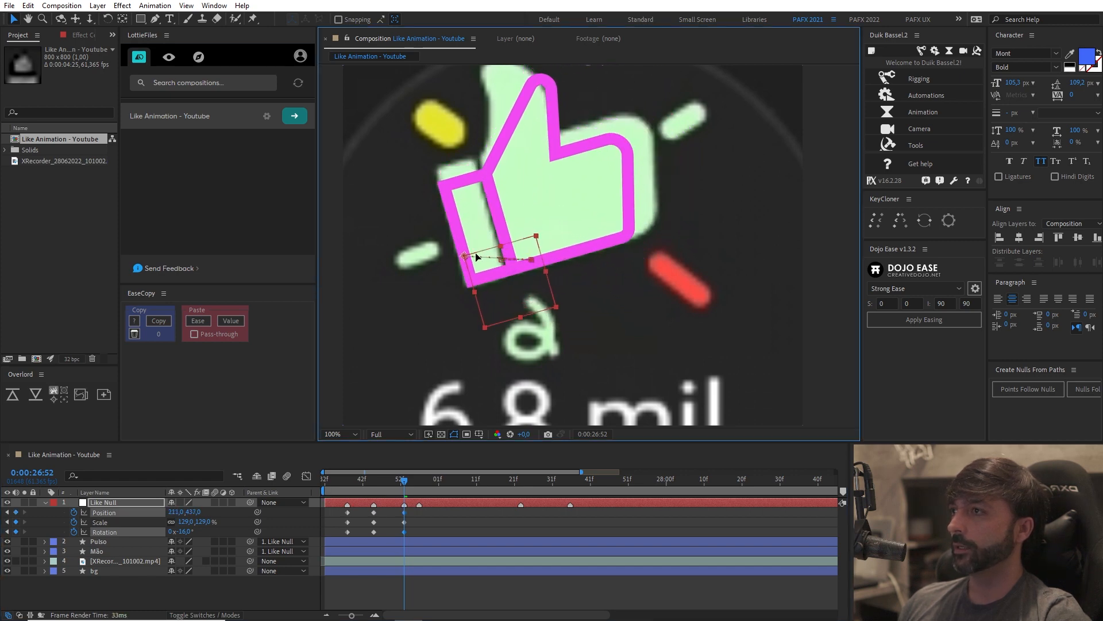
Step: Copy Like Null's Position, Scale and Rotation keyframes from 0:00:26:52 to the marker at 0:00:26:56
left_click(418, 484)
left_click_drag(395, 511, 414, 533)
key("ctrl+c")
key("ctrl+v")
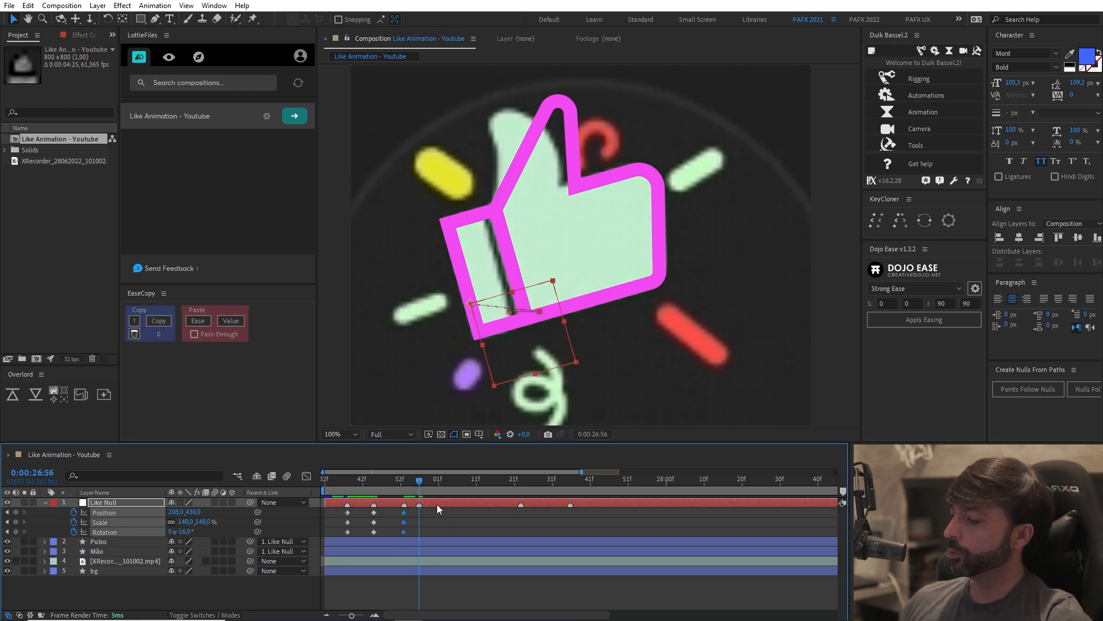
key("equal")
left_click_drag(448, 531, 515, 547)
key("minus")
Step: At 0:00:27:22, fit Like Null to the yellow thumb with scale 102%, rotation 3° and position 273, 465
left_click_drag(461, 486, 555, 495)
left_click_drag(619, 358, 608, 336)
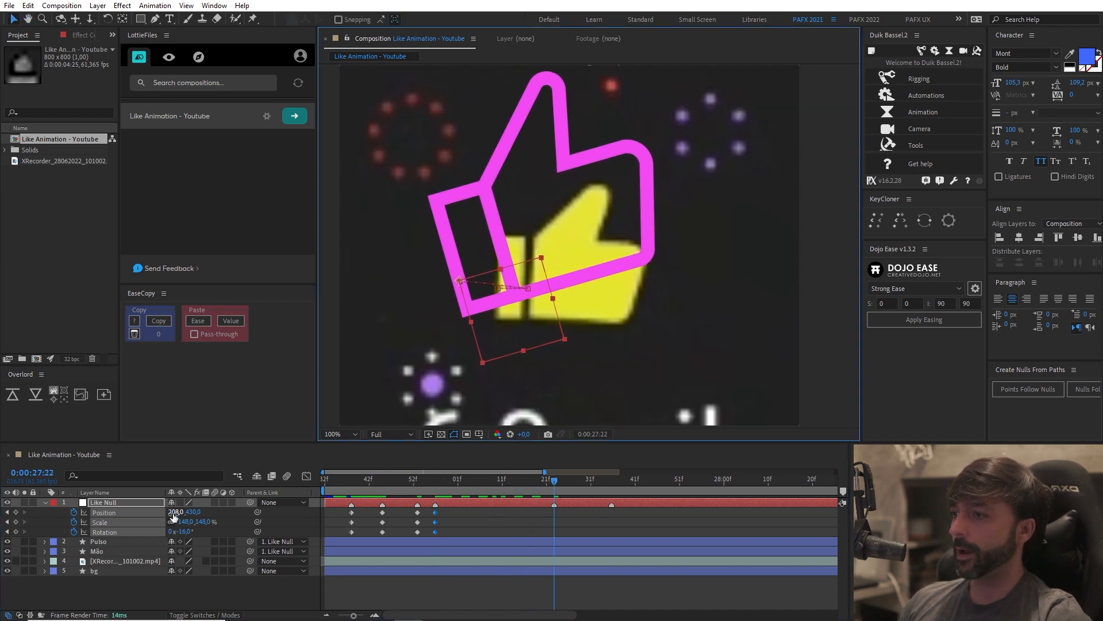
left_click_drag(522, 326, 559, 345)
mouse_move(188, 527)
left_mouse_down()
mouse_move(168, 528)
mouse_move(163, 544)
mouse_move(198, 535)
left_mouse_up()
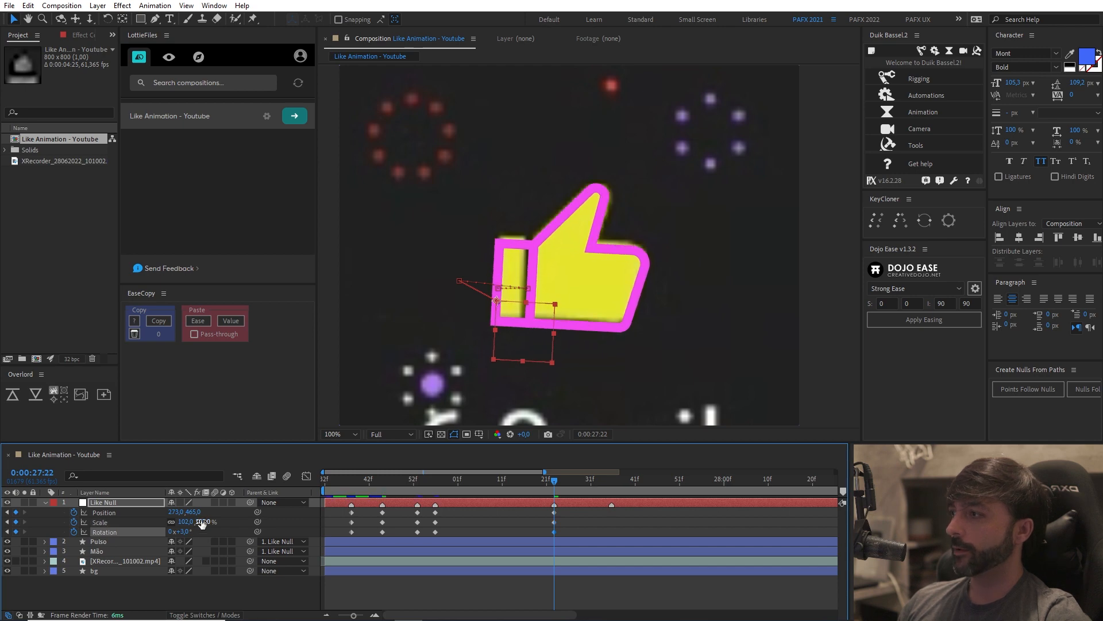
Step: Refine Like Null's pose at 0:00:27:22 to position 275, 451, scale 100.7% and rotation 4.7°
key("period")
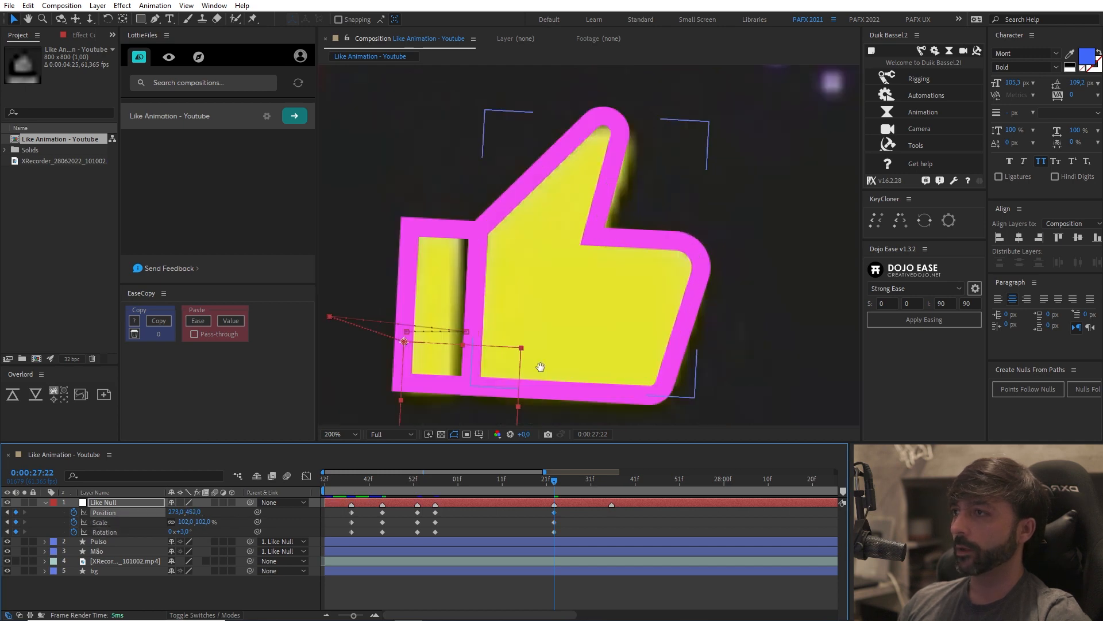
left_click_drag(537, 363, 552, 364)
key("comma")
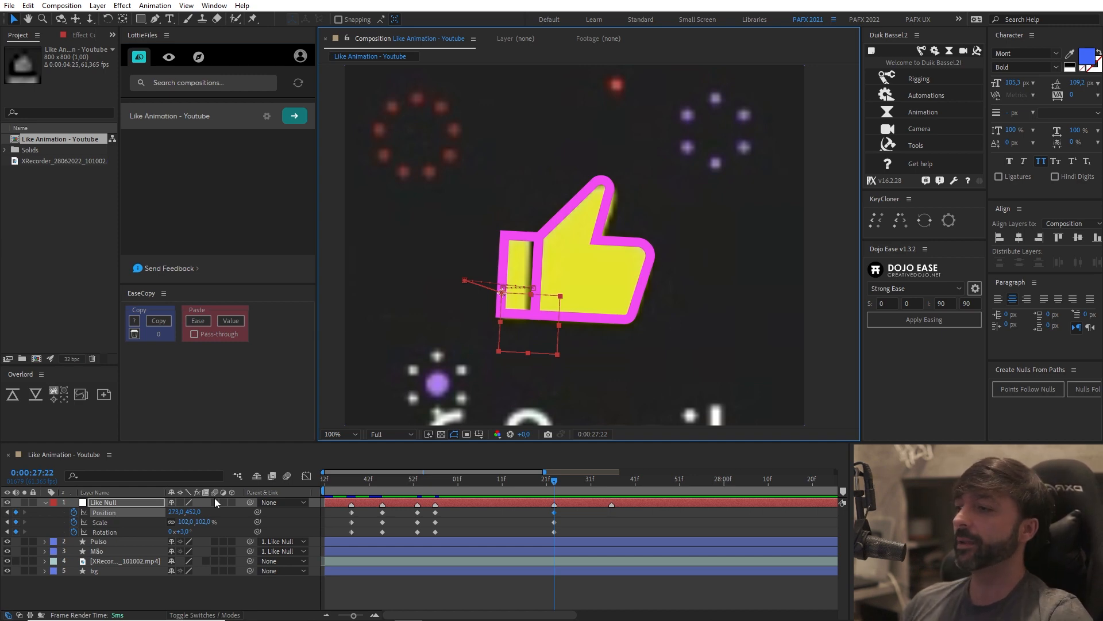
left_click_drag(189, 521, 187, 521)
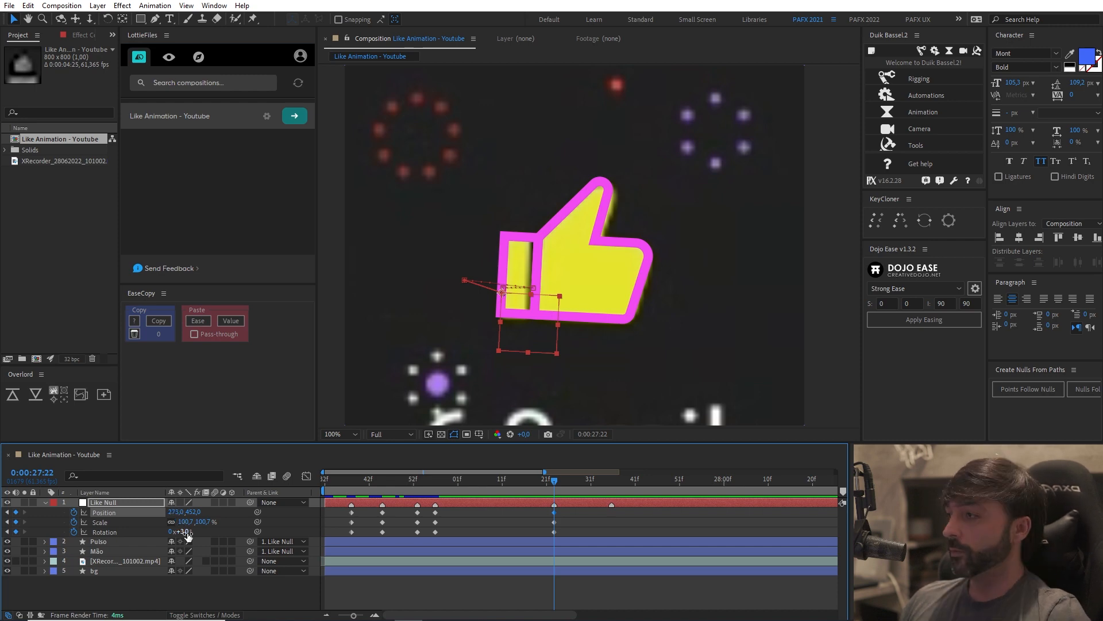
left_click_drag(185, 536, 175, 511)
Step: Copy Like Null's first Position, Scale and Rotation keyframes to the marker at 0:00:27:35
left_click_drag(555, 480, 613, 490)
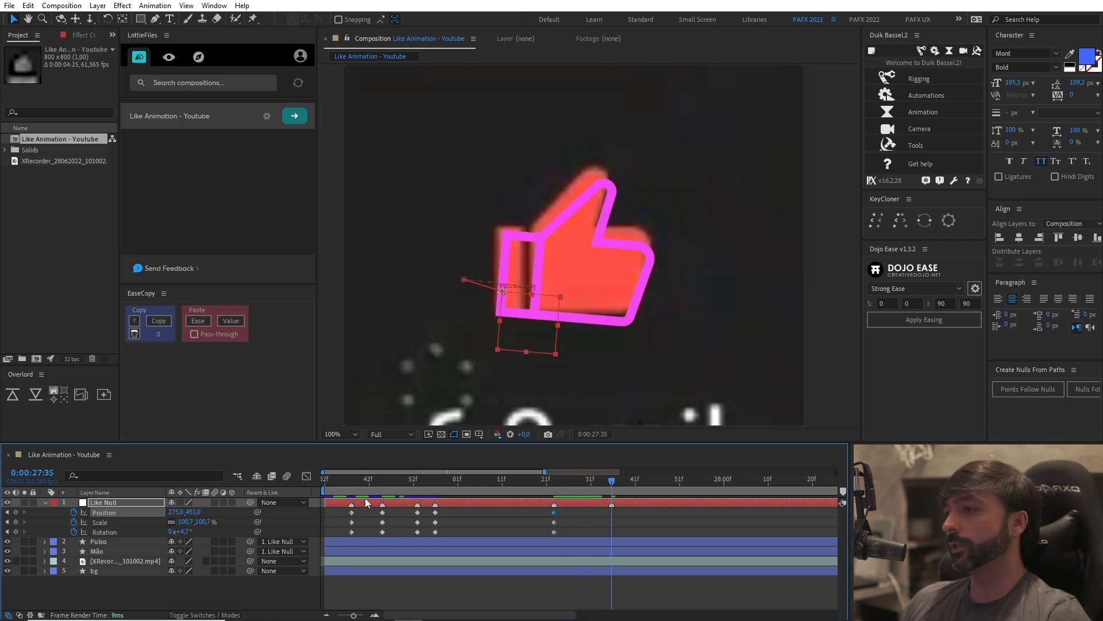
left_click_drag(340, 512, 363, 541)
key("ctrl+c")
key("ctrl+v")
Step: End the work area at 0:00:27:46 and preview the thumb animation over the reference video
scroll(589, 374, "down", 1)
left_click_drag(581, 373, 595, 378)
left_click_drag(640, 482, 658, 488)
key("n")
key("space")
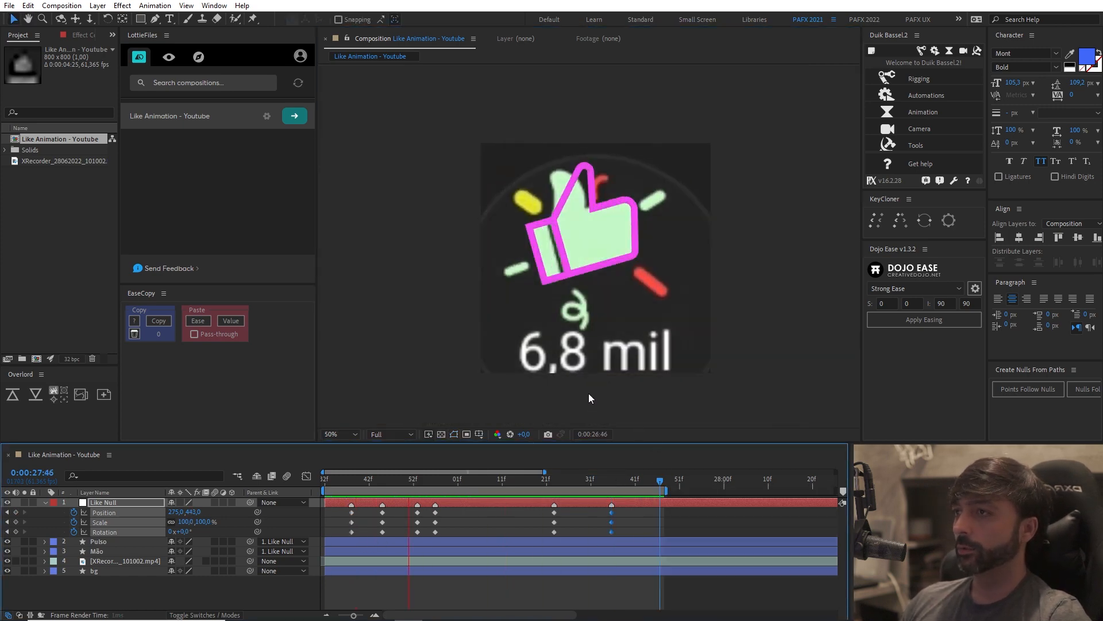
Step: Apply Easy Ease to all of Like Null's Position, Scale and Rotation keyframes and preview the motion
left_click(345, 511)
left_click_drag(345, 512, 654, 537)
key("F9")
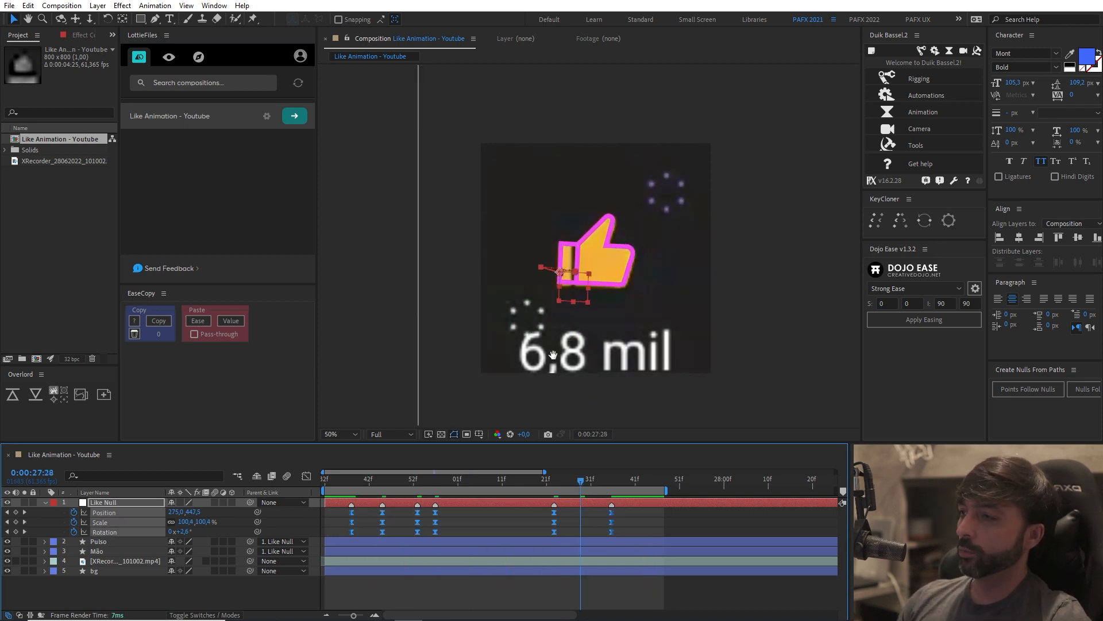
left_click_drag(555, 356, 560, 349)
key("space")
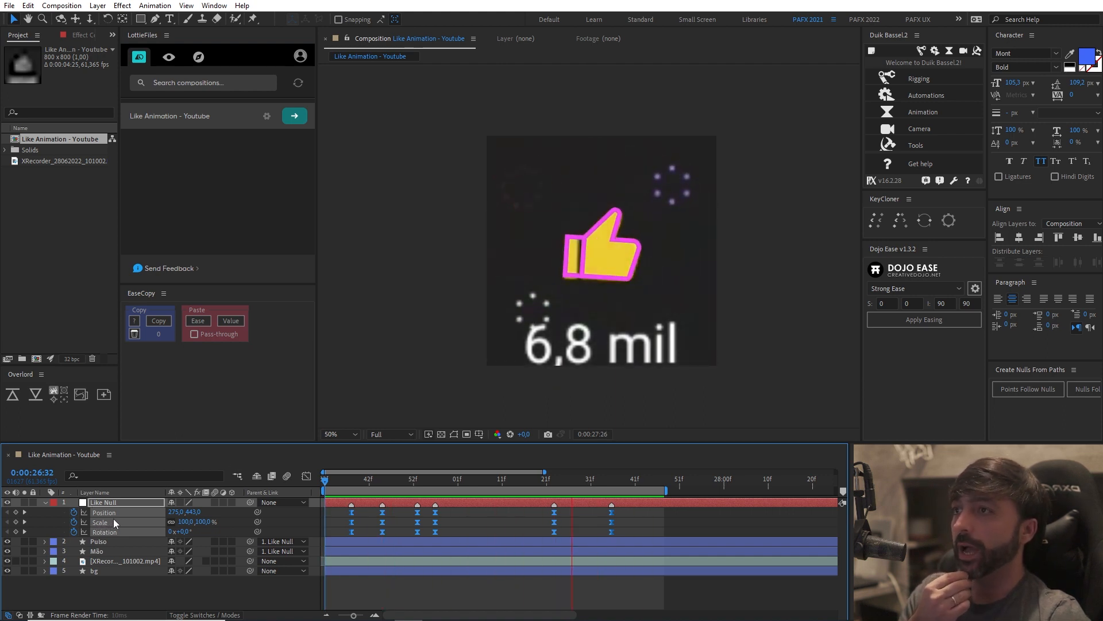
Step: Hide the reference video layer and display Like Null's Position, Scale and Rotation curves in an enlarged Graph Editor
left_click(106, 560)
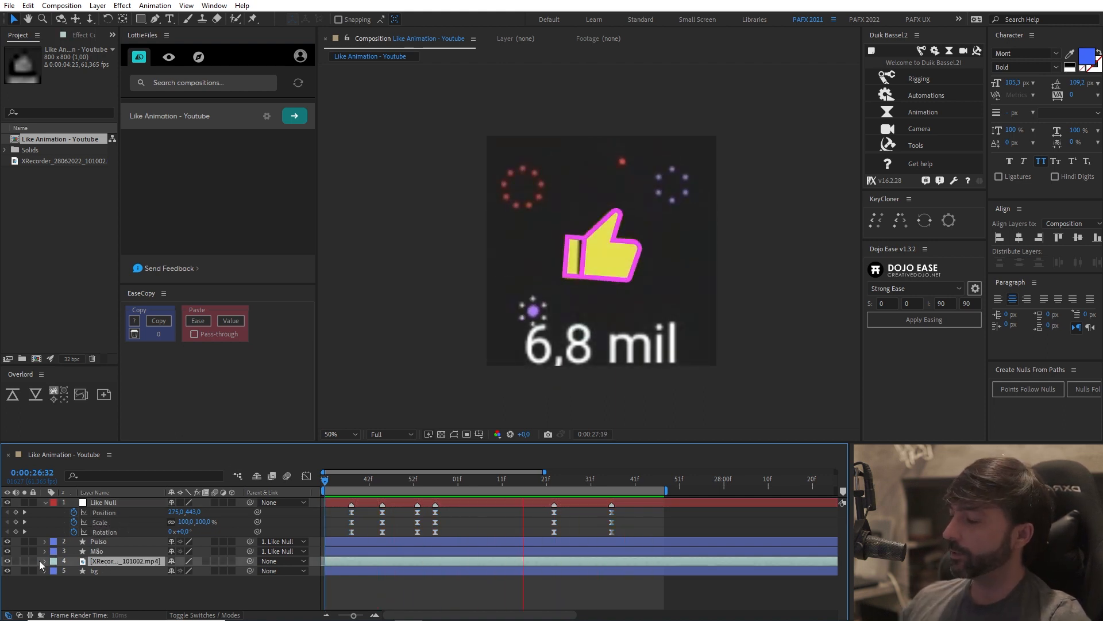
left_click(6, 560)
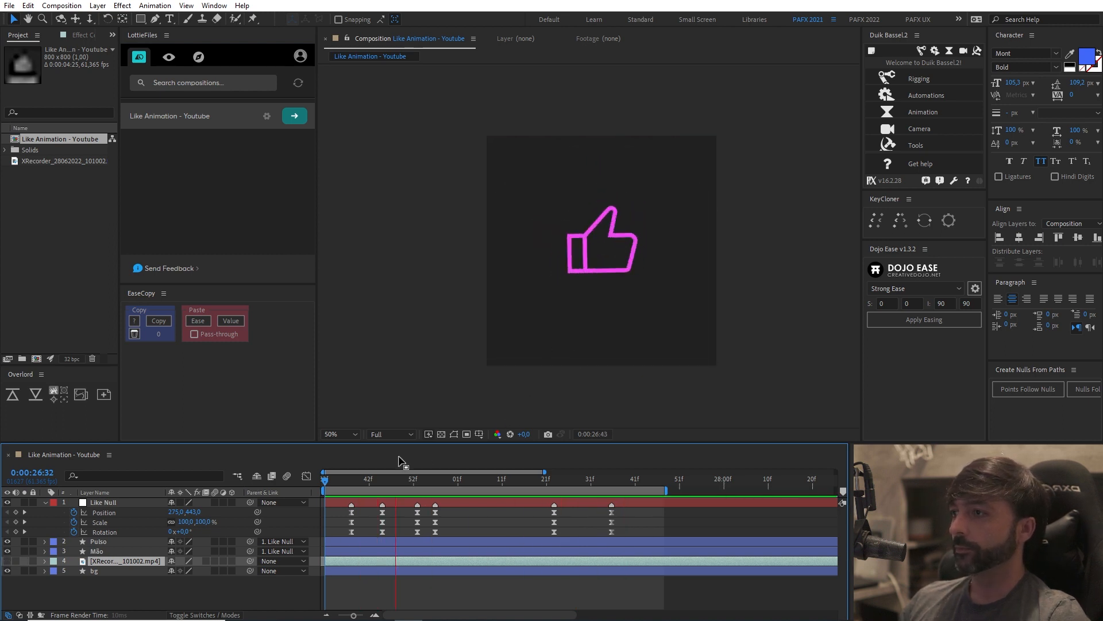
left_click(355, 478)
left_click(109, 512)
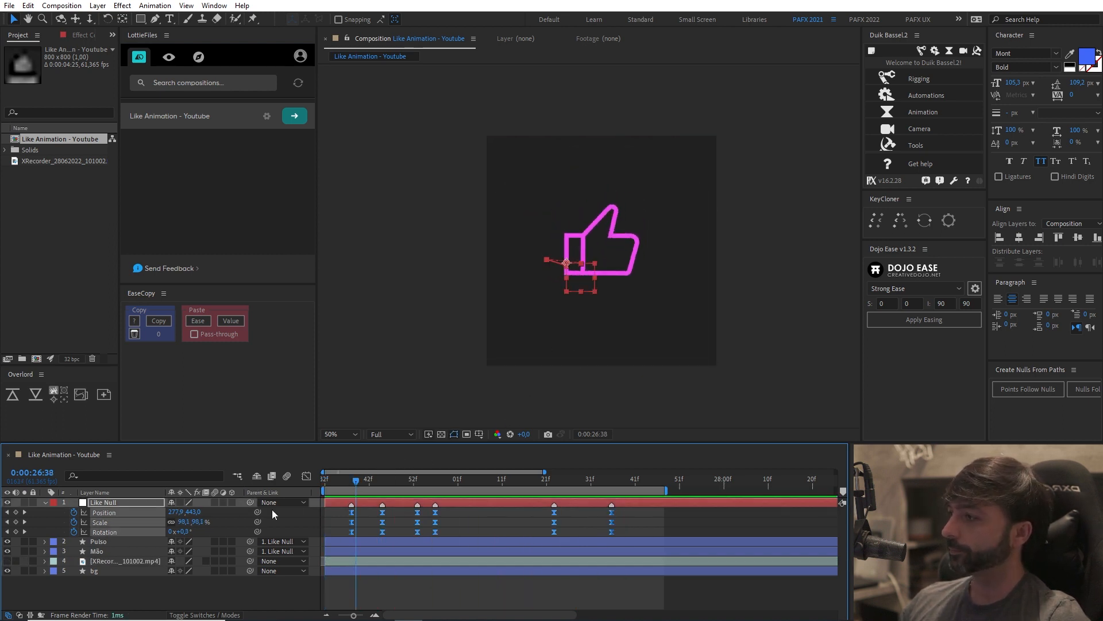
left_click(306, 476)
key("equal")
left_click_drag(511, 522, 643, 525)
left_click_drag(576, 442, 579, 412)
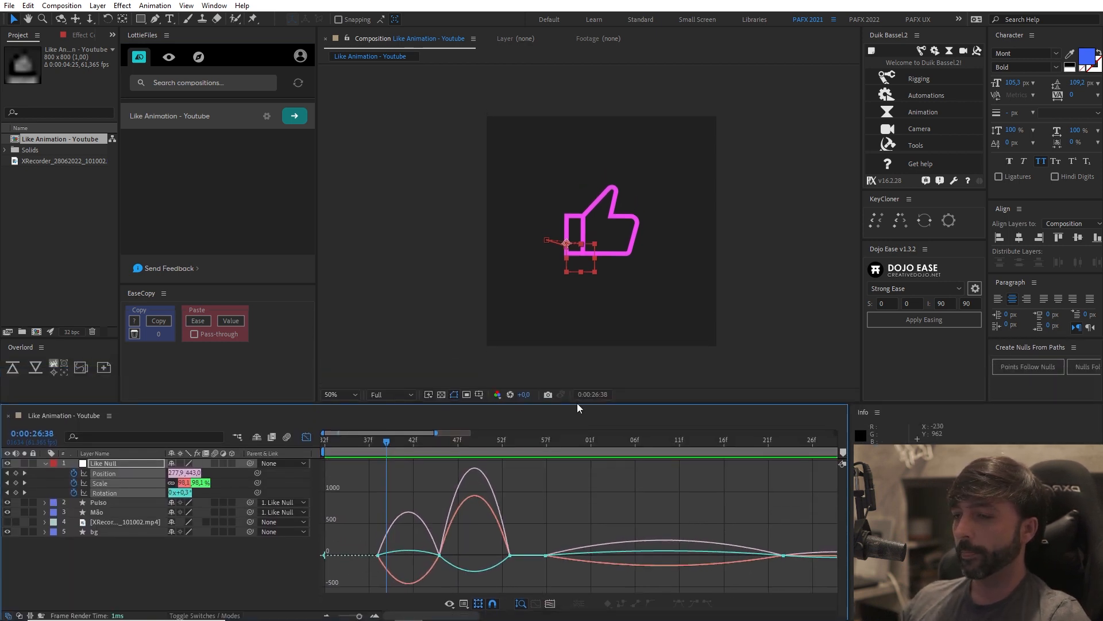
Step: Lengthen the easing into Like Null's keyframes at 0:00:26:44 and 0:00:26:52, using about 72% incoming influence at 0:00:26:52
left_click_drag(386, 443, 439, 458)
mouse_move(420, 543)
left_mouse_down()
mouse_move(452, 566)
mouse_move(410, 558)
left_mouse_up()
left_click_drag(379, 438, 510, 459)
left_click_drag(525, 521, 496, 552)
mouse_move(497, 541)
left_mouse_down()
mouse_move(488, 470)
mouse_move(486, 544)
left_mouse_up()
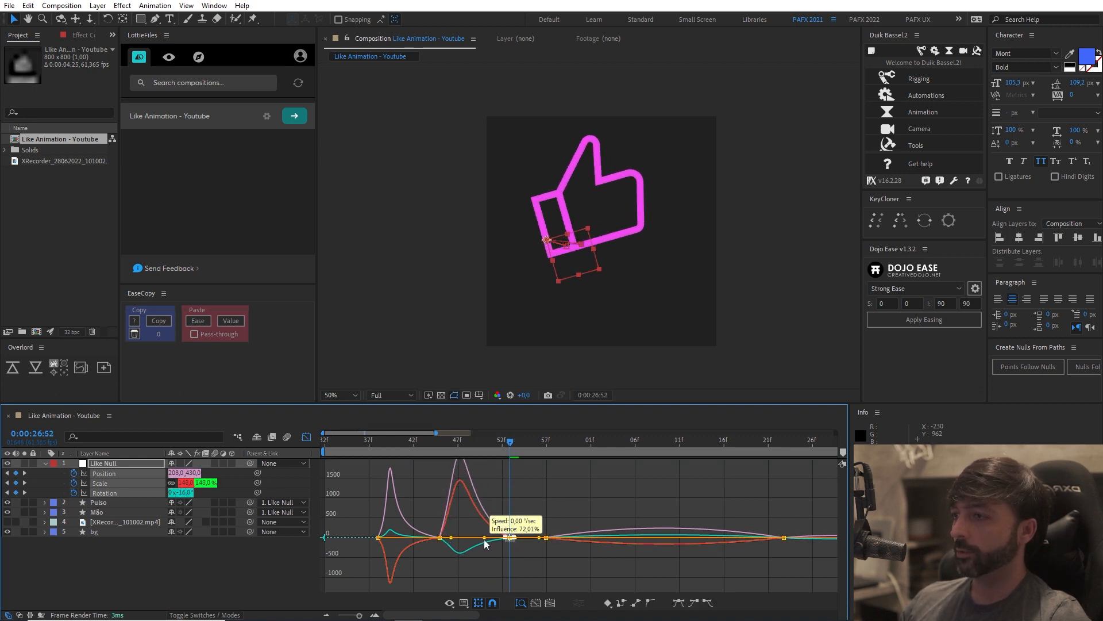
left_click_drag(454, 443, 501, 448)
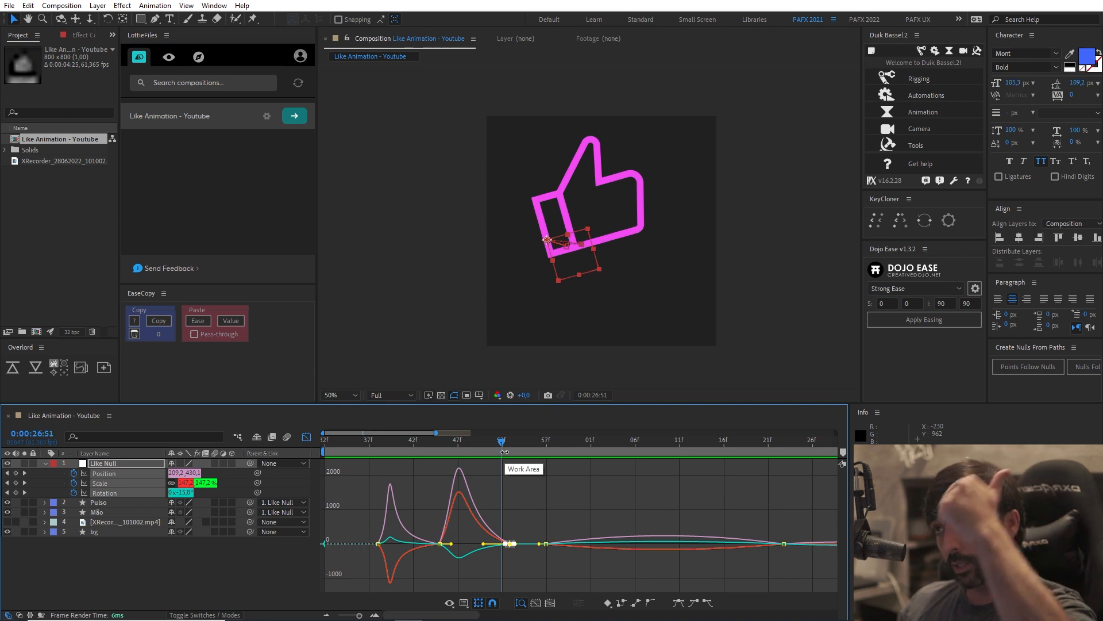
Step: Set the outgoing influence of Like Null's keyframes at 0:00:26:56 to about 72% and preview the animation
left_click_drag(506, 440, 564, 451)
left_click_drag(534, 506, 630, 549)
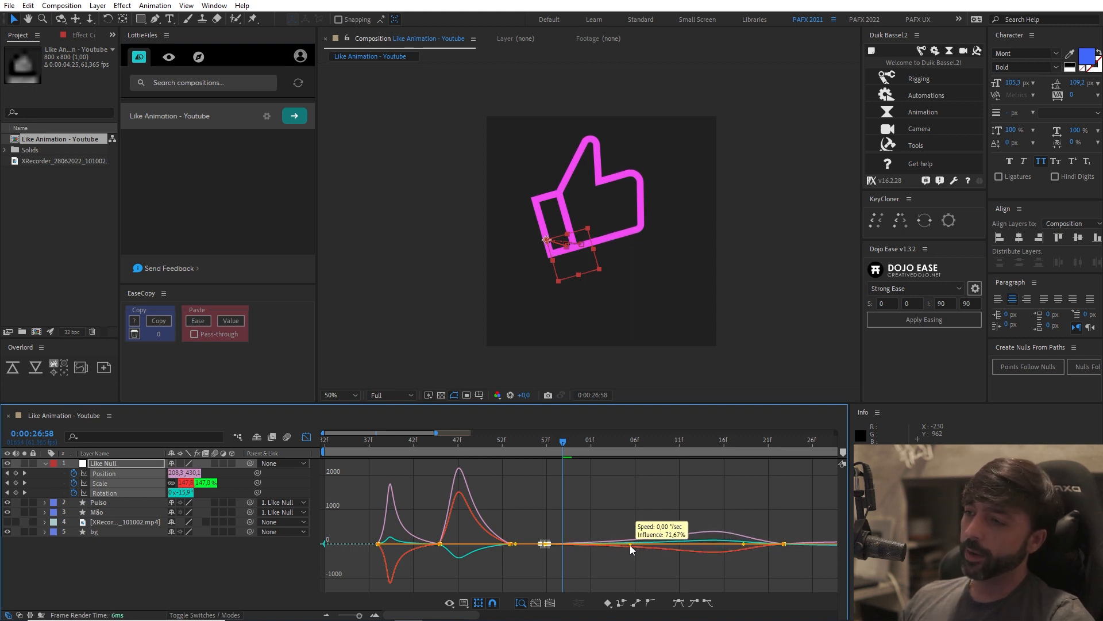
left_click(547, 443)
left_click_drag(547, 450, 355, 490)
key("space")
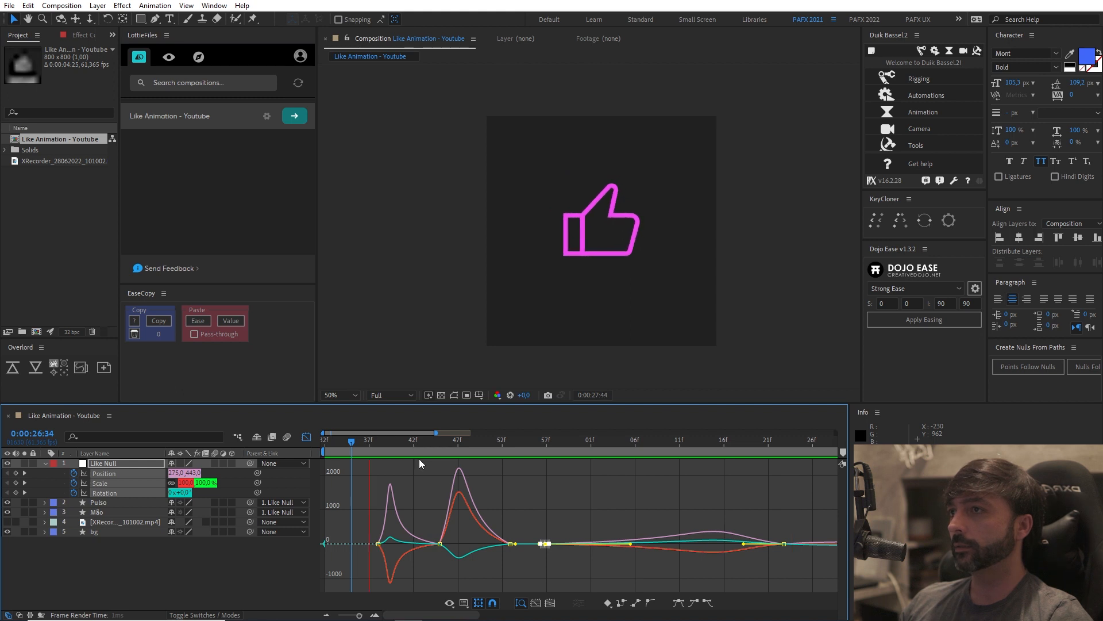
key("space")
Step: Shorten the outgoing easing of Like Null's first keyframes for a quicker start, checking the playback
left_click_drag(368, 531, 384, 545)
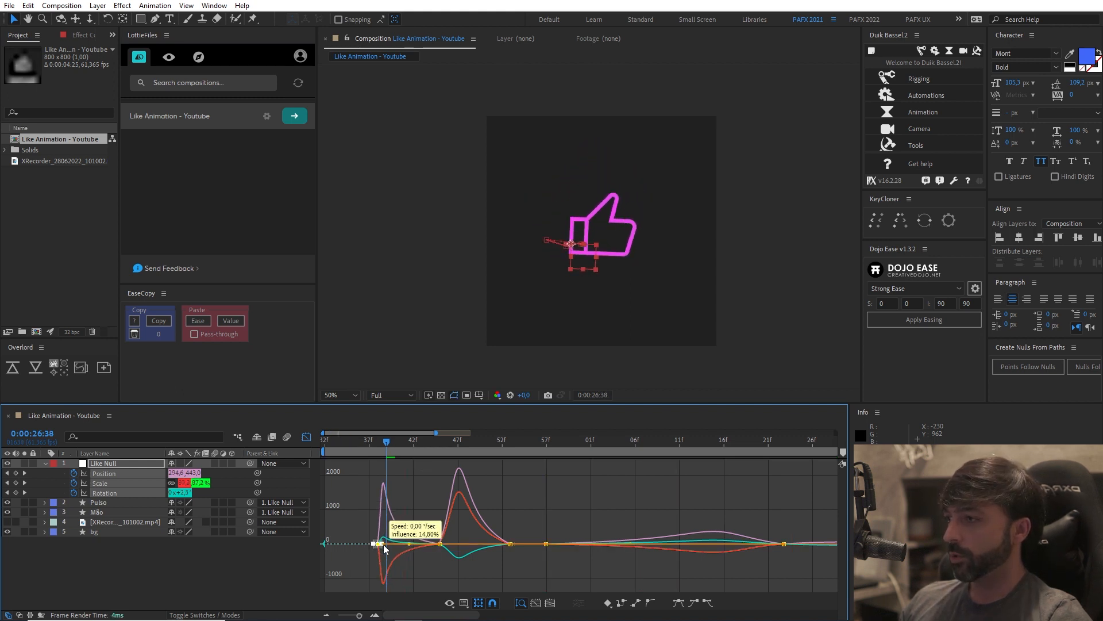
left_click(363, 445)
key("space")
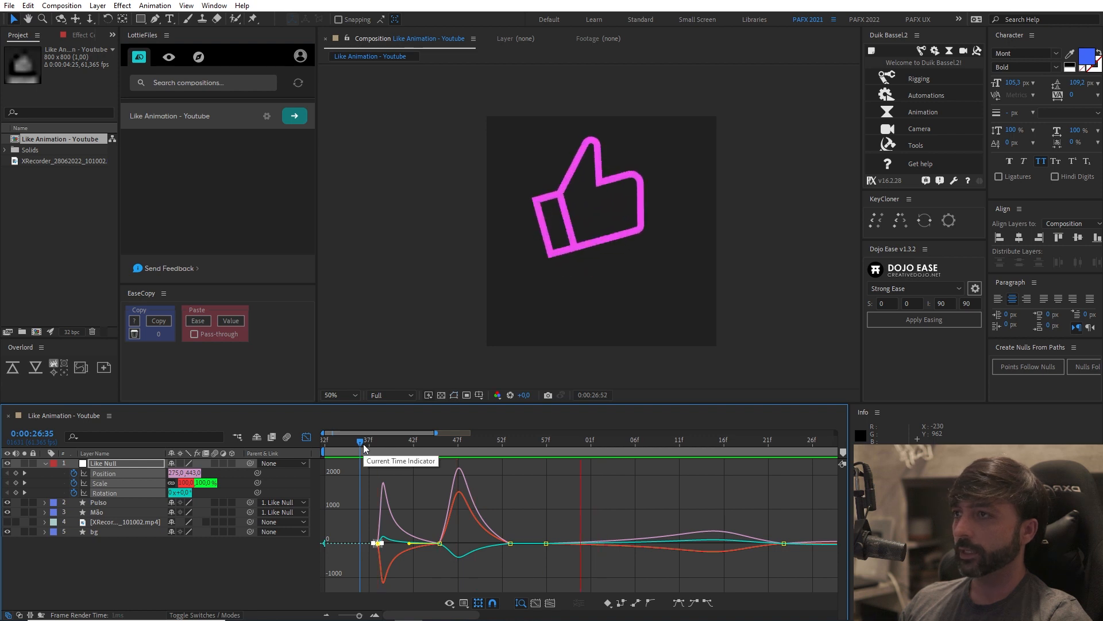
key("space")
scroll(375, 543, "up", 5)
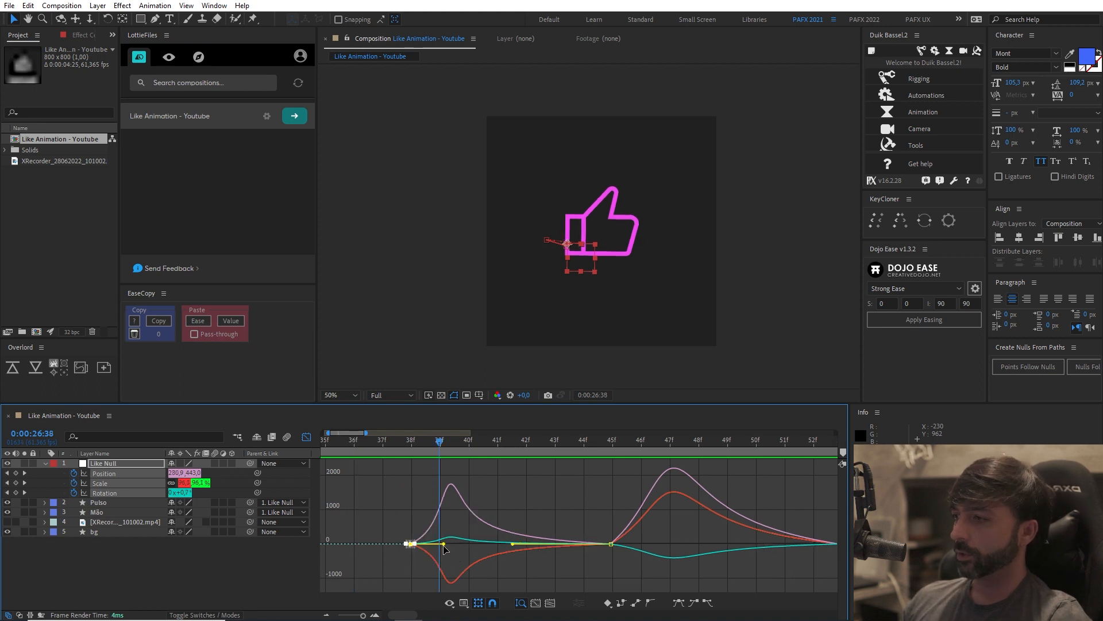
left_click_drag(443, 545, 434, 545)
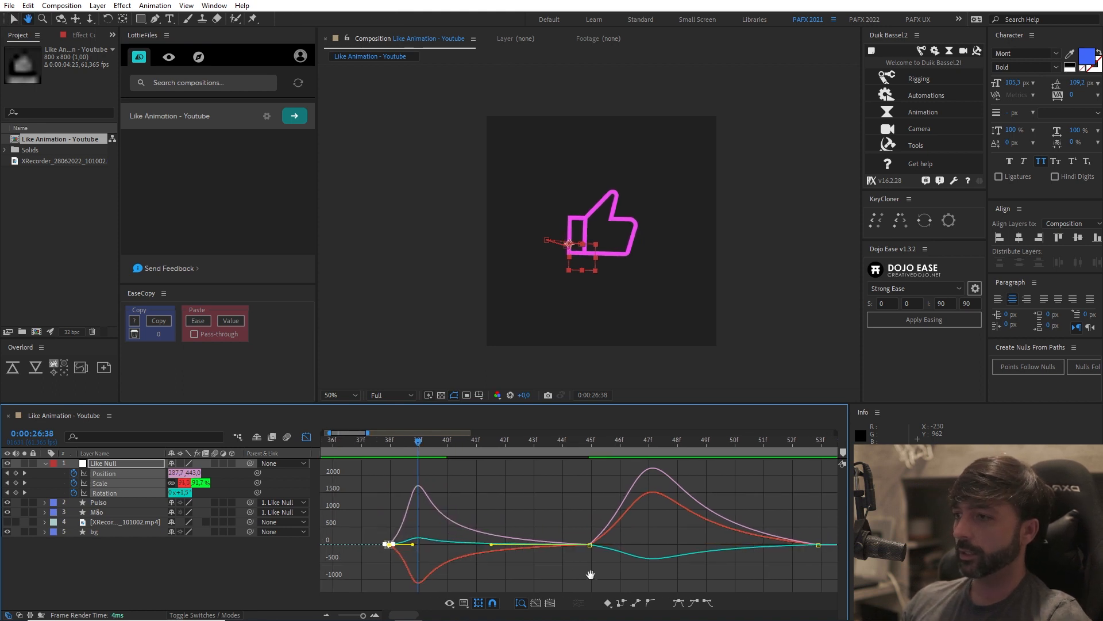
Step: Lengthen the outgoing easing of Like Null's shrunken-pose keyframes at 0:00:26:44 and preview the animation
left_click_drag(431, 451, 691, 459)
scroll(464, 520, "right", 3)
left_click_drag(464, 519, 544, 545)
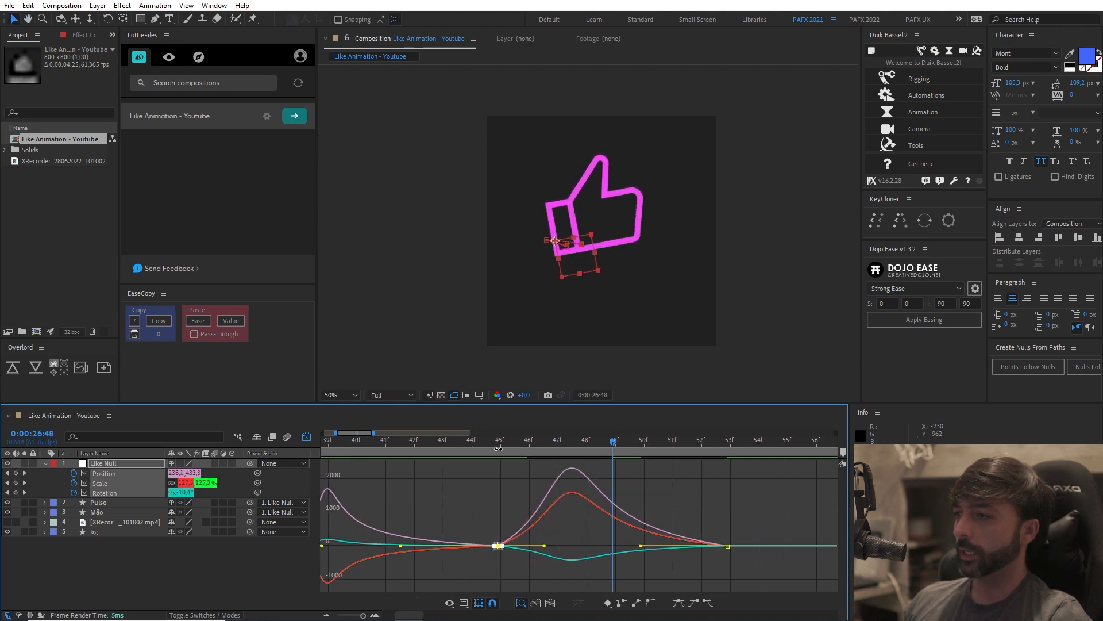
left_click(467, 451)
key("space")
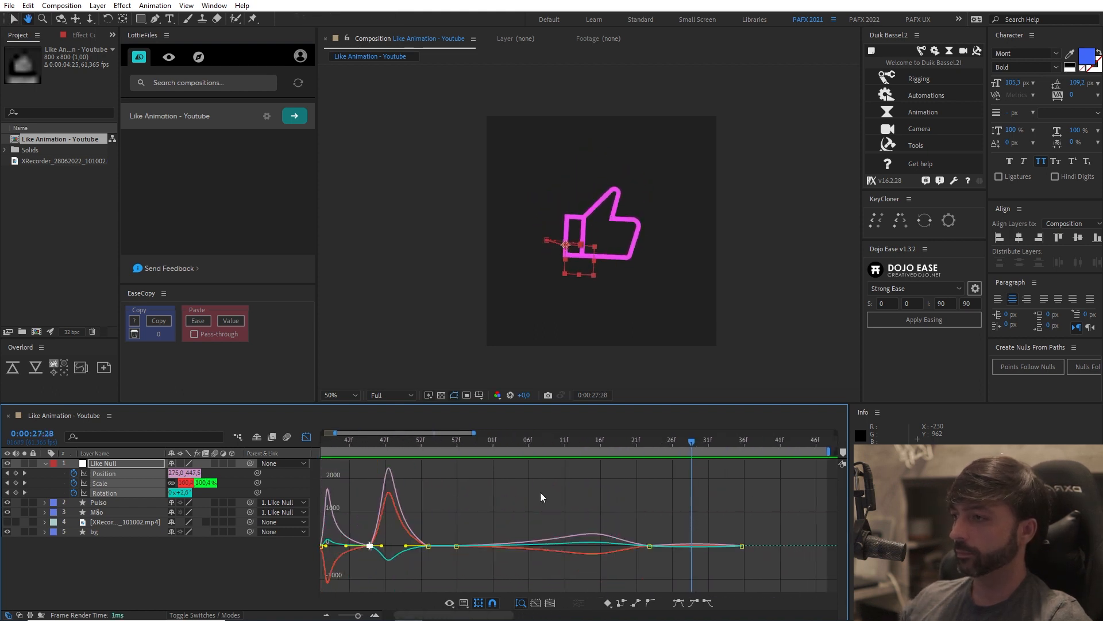
Step: Shift Like Null's enlarged-pose keyframes at 0:00:26:52 and 0:00:26:56 two frames later and preview the timing
left_click(469, 448)
left_click_drag(516, 520, 456, 570)
key("alt+Right")
key("alt+Right")
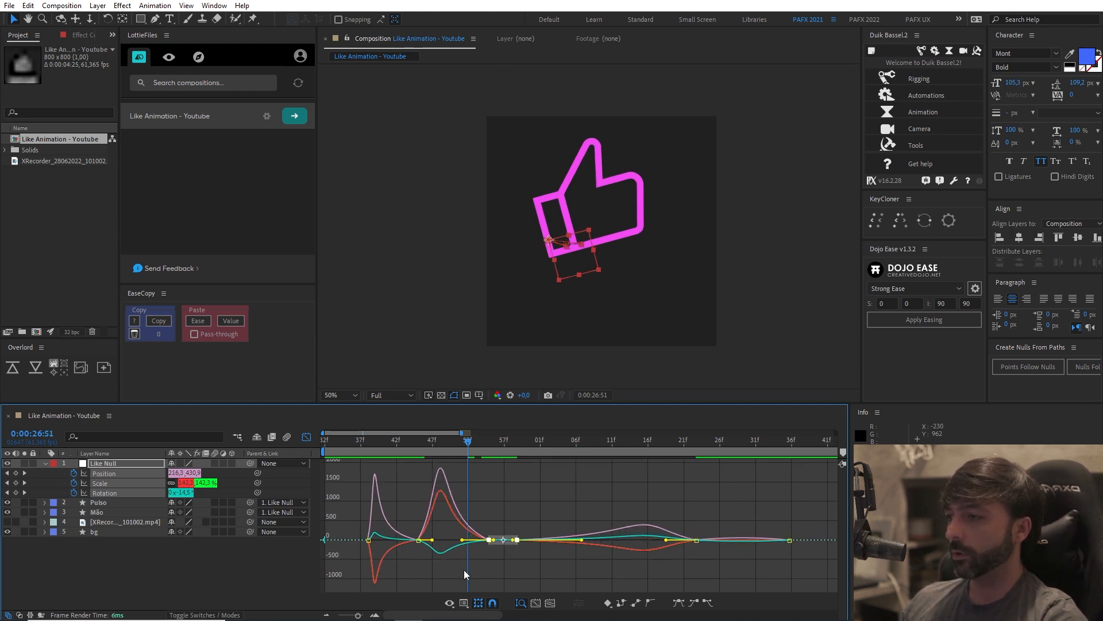
left_click(399, 459)
key("space")
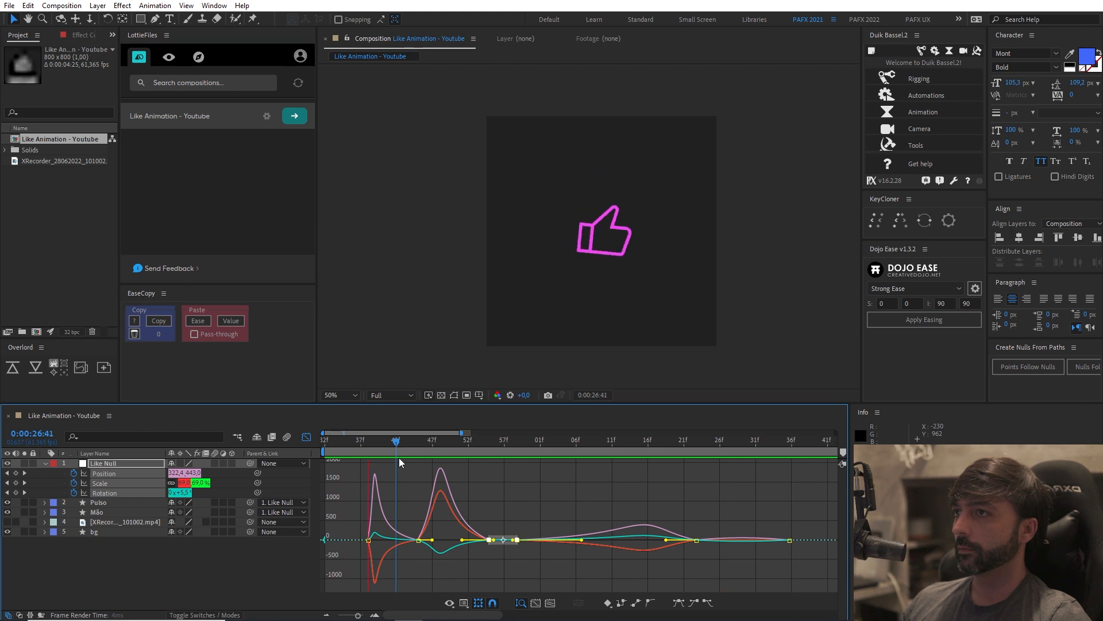
key("space")
Step: Lengthen the easing into Like Null's final keyframes at 0:00:27:35 and play back the result
left_click_drag(511, 445, 651, 460)
mouse_move(685, 551)
left_mouse_down()
mouse_move(705, 581)
mouse_move(674, 564)
left_mouse_up()
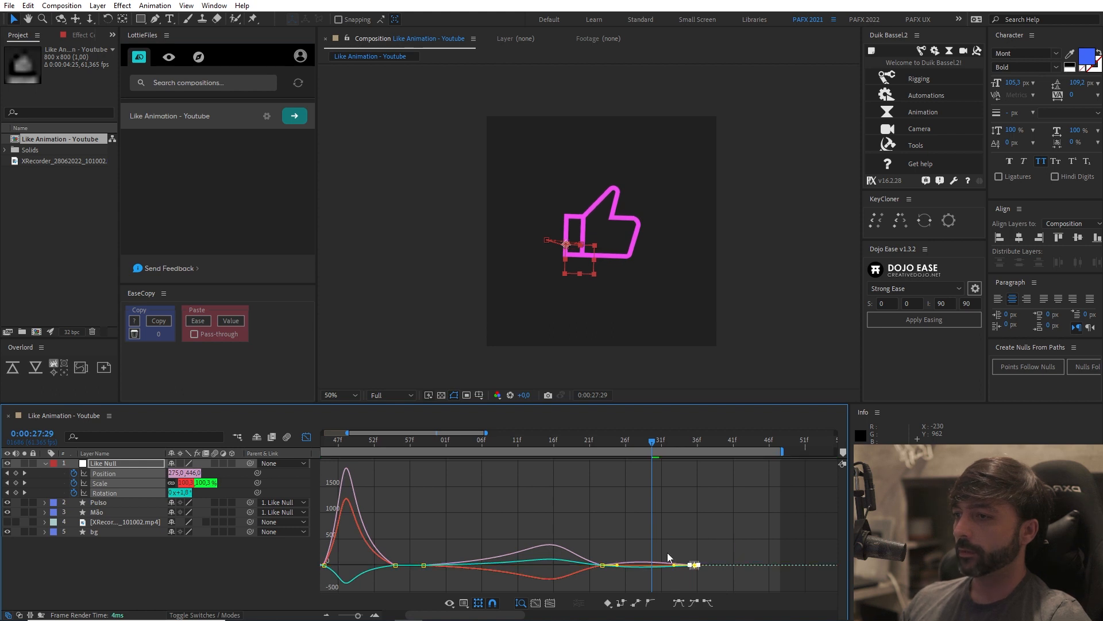
left_click_drag(639, 439, 547, 467)
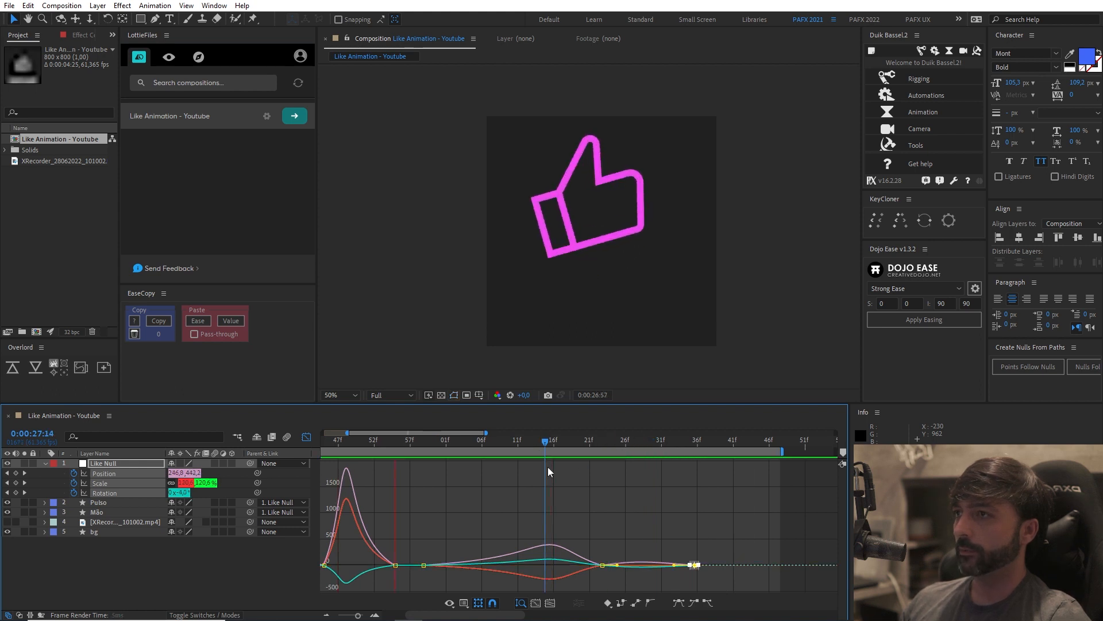
key("comma")
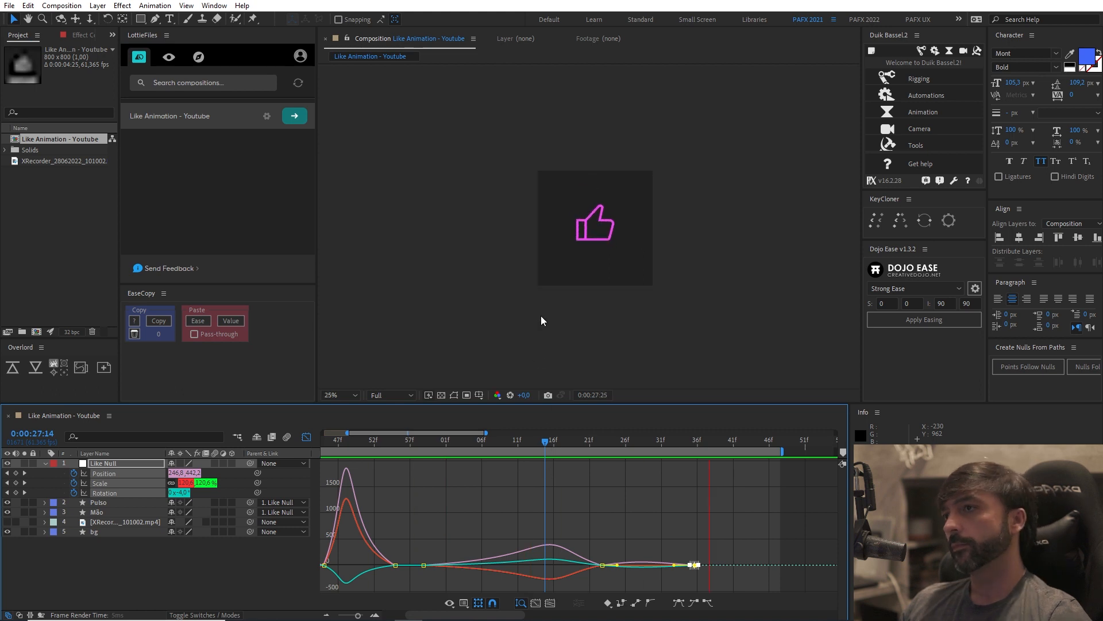
Step: Lengthen the easing into the first of Like Null's two enlarged-pose keyframe sets and preview the animation
scroll(541, 319, "up", 2)
scroll(556, 489, "left", 2)
left_click_drag(432, 441, 478, 464)
left_click_drag(506, 527, 459, 540)
left_click_drag(424, 441, 404, 448)
key("space")
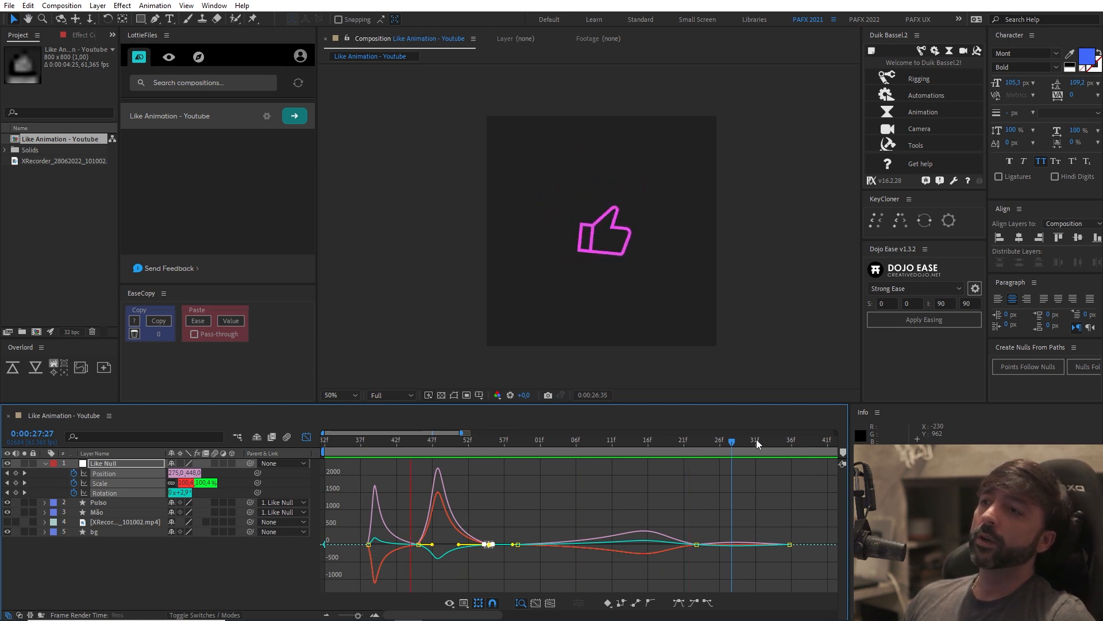
Step: Close the Graph Editor and paste Like Null's neutral-pose Position, Scale and Rotation keyframes at 0:00:27:45
left_click_drag(735, 442, 794, 459)
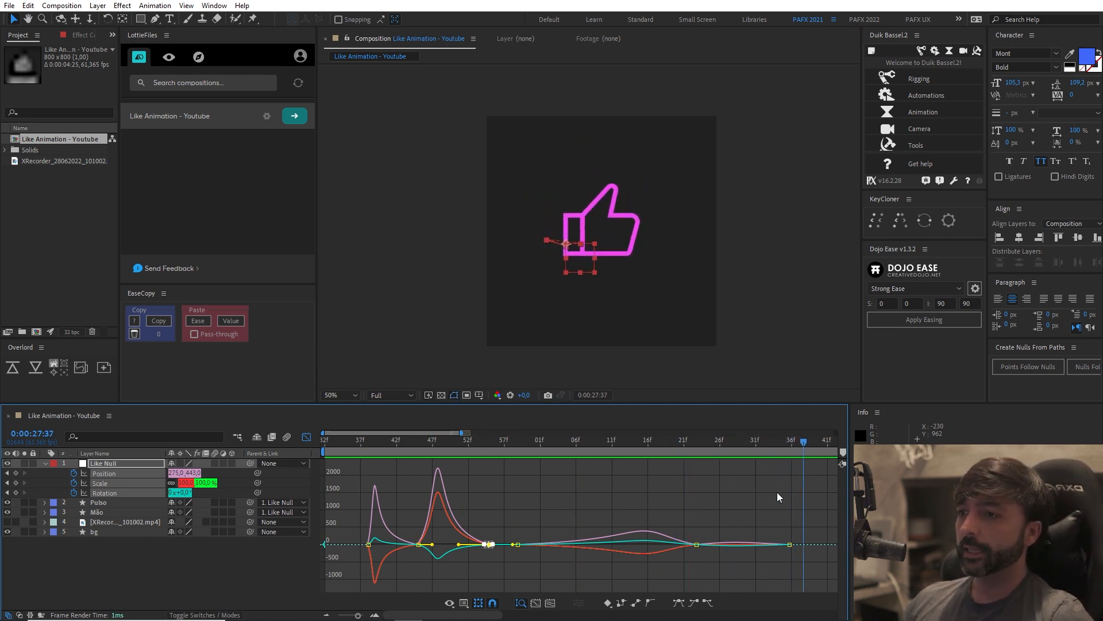
left_click_drag(753, 499, 529, 493)
key("shift+Page_Down")
left_click(306, 436)
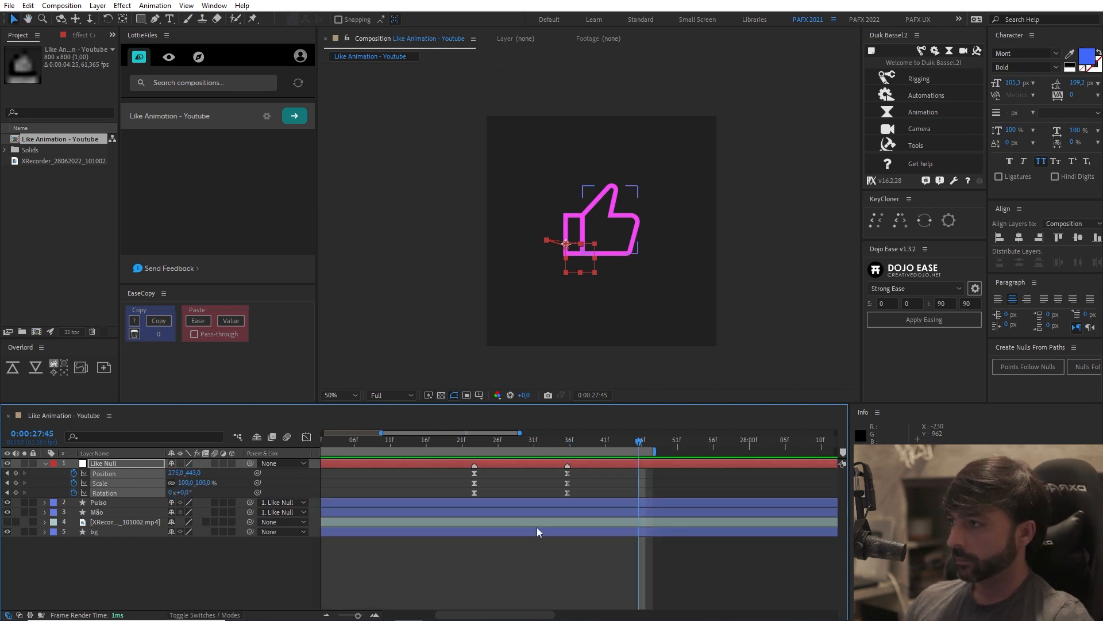
key("ctrl+v")
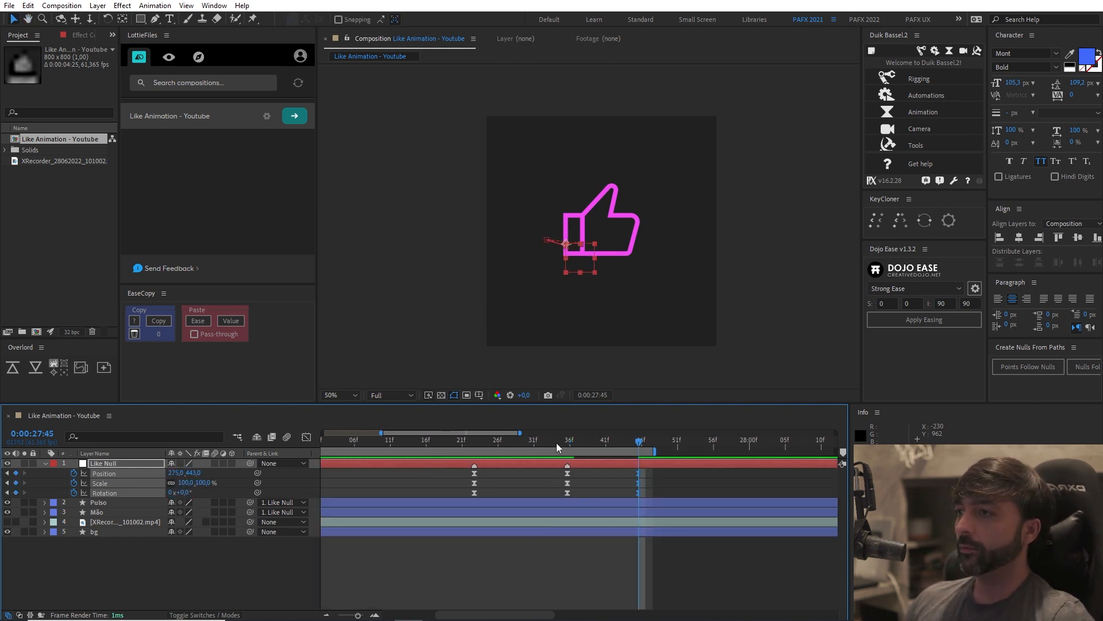
left_click(594, 571)
left_click_drag(182, 493, 176, 493)
key("ctrl+z")
Step: Set Like Null's Rotation to -0.6° at 0:00:27:35 and preview the settling motion
left_click_drag(567, 442, 566, 466)
key("period")
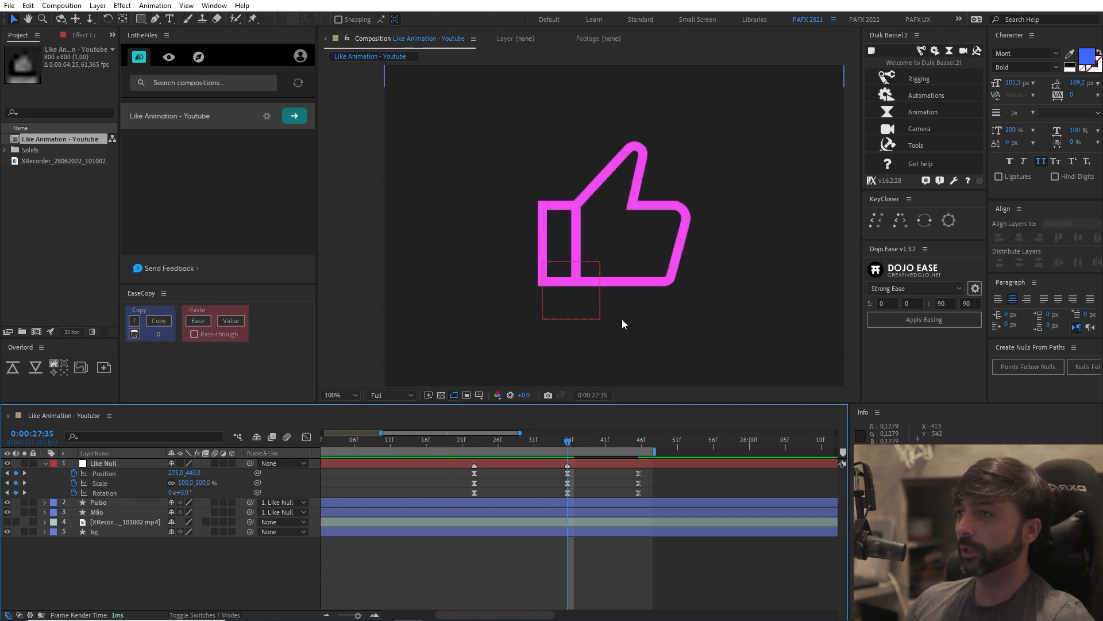
left_click_drag(186, 493, 183, 500)
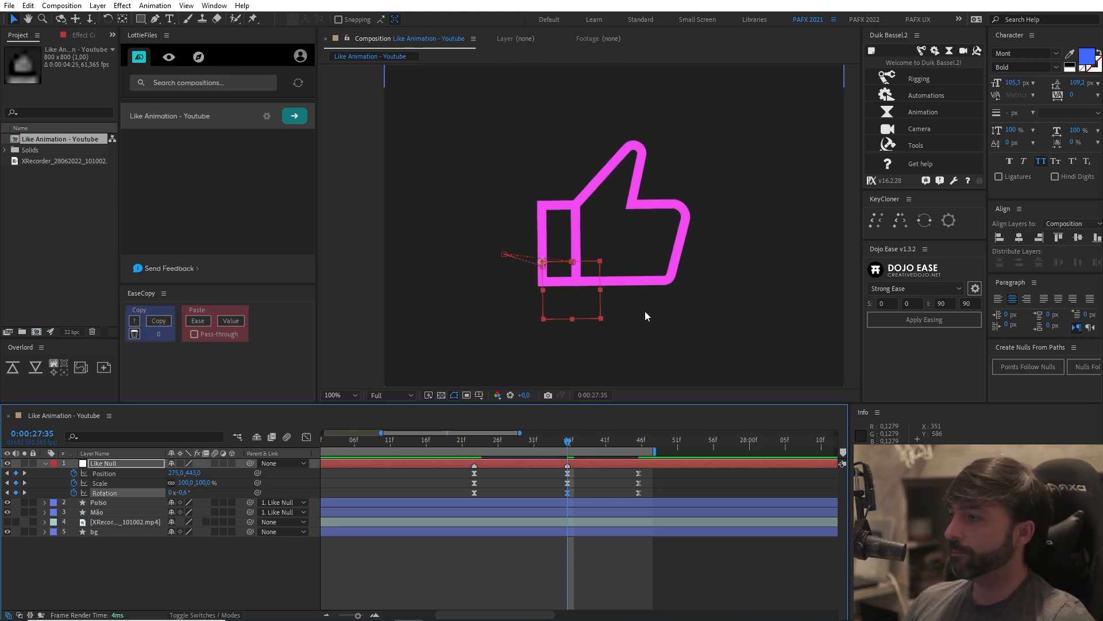
key("comma")
key("space")
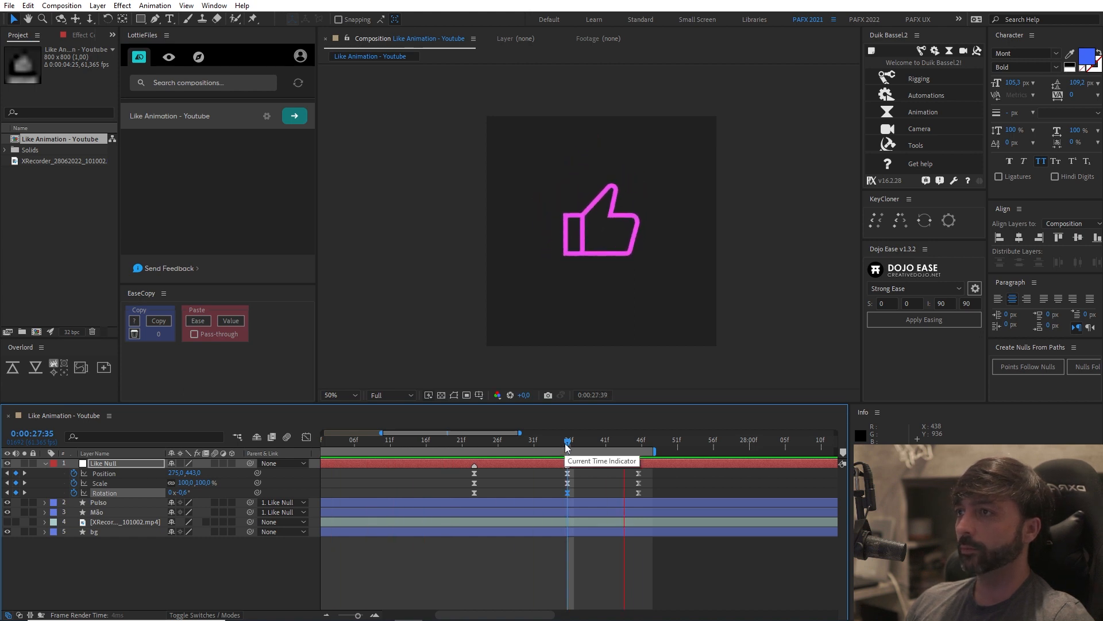
Step: Extend the work area's end to about 0:00:28:00 and play the longer preview
left_click_drag(654, 451, 747, 452)
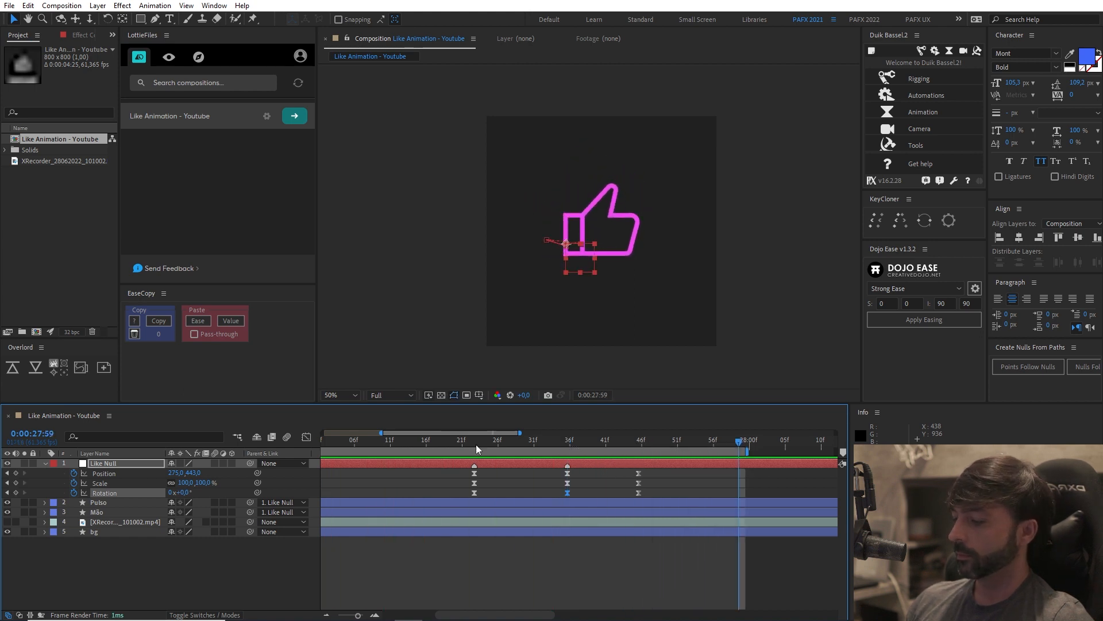
left_click_drag(491, 441, 450, 443)
key("space")
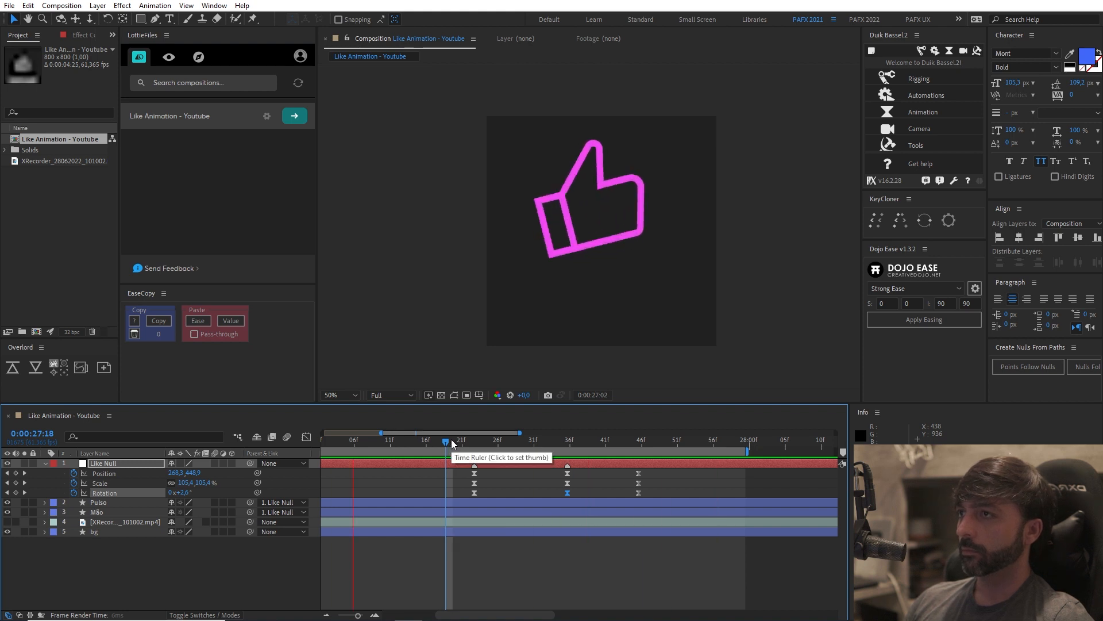
Step: Readjust Like Null's Rotation keyframe at 0:00:27:35 and preview the settling motion
left_click(568, 441)
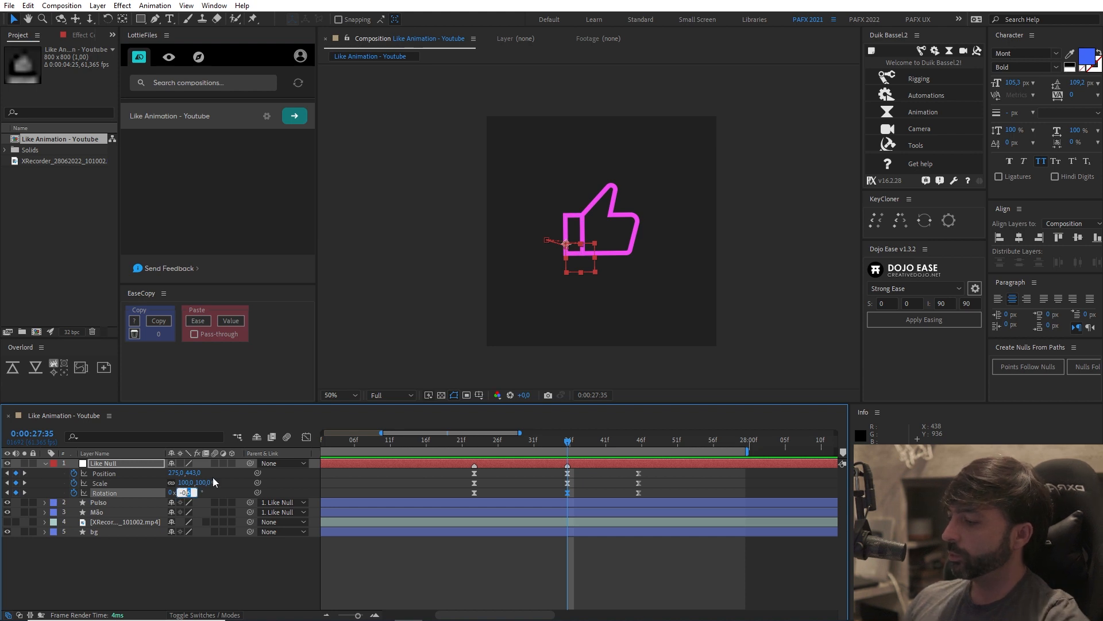
key("Return")
left_click(504, 443)
left_click_drag(505, 444, 467, 447)
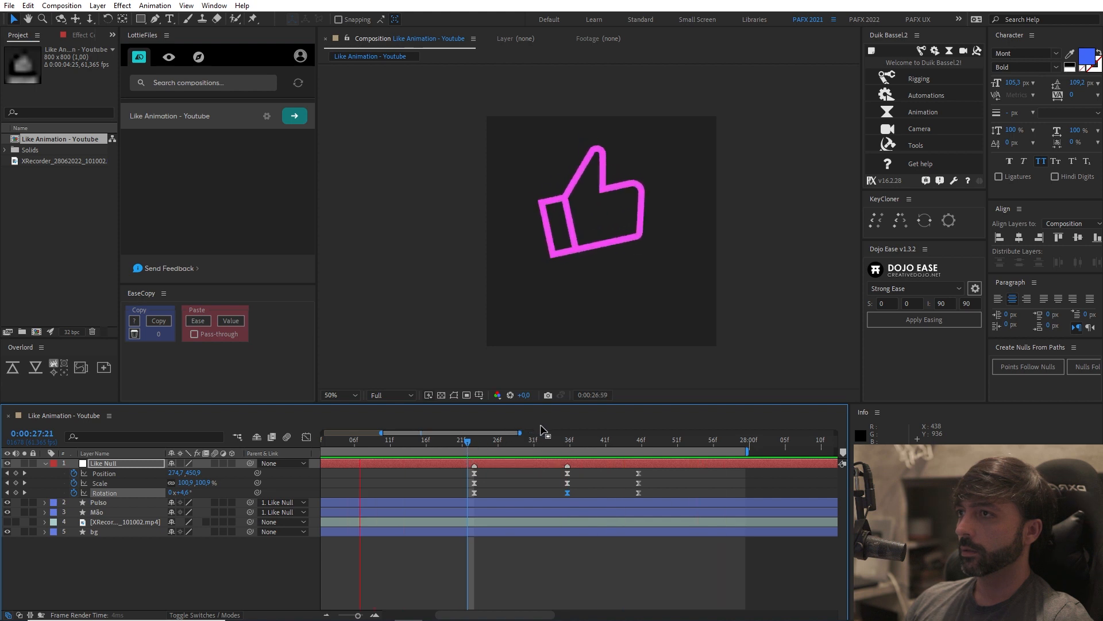
Step: Delay Like Null's final neutral-pose Position, Scale and Rotation keyframes to 0:00:27:47 and preview the result
left_click(570, 441)
left_click_drag(506, 440, 482, 442)
left_click_drag(622, 472, 653, 478)
left_click_drag(597, 501, 545, 468)
left_click_drag(505, 439, 426, 447)
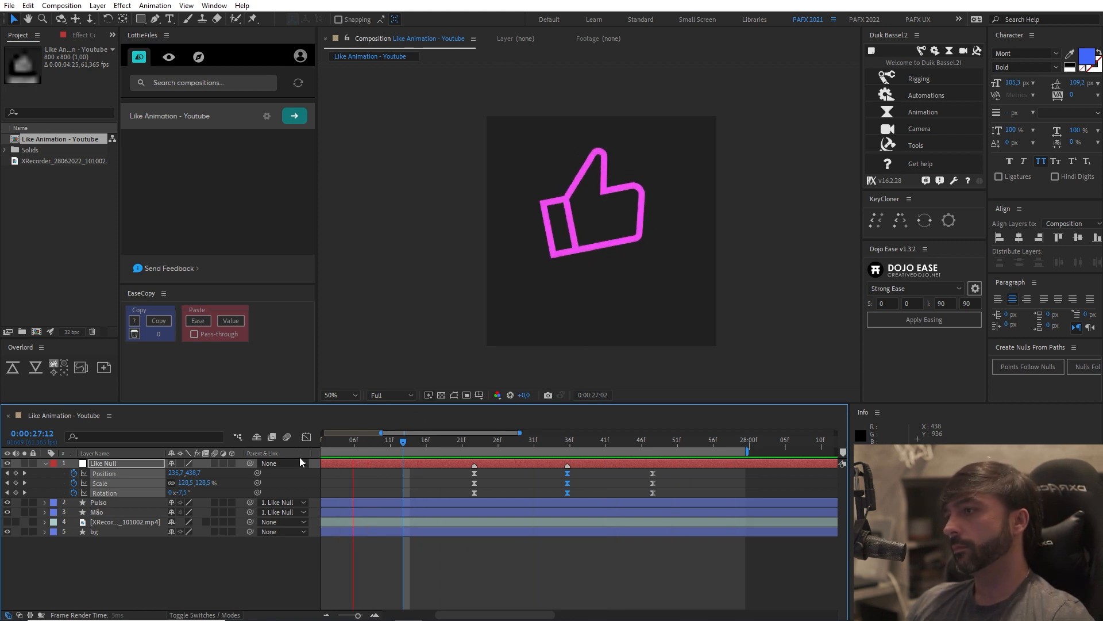
Step: Lengthen the easing out of Like Null's second enlarged-pose keyframe set in the Graph Editor and preview the animation
left_click(305, 436)
scroll(495, 476, "left", 4)
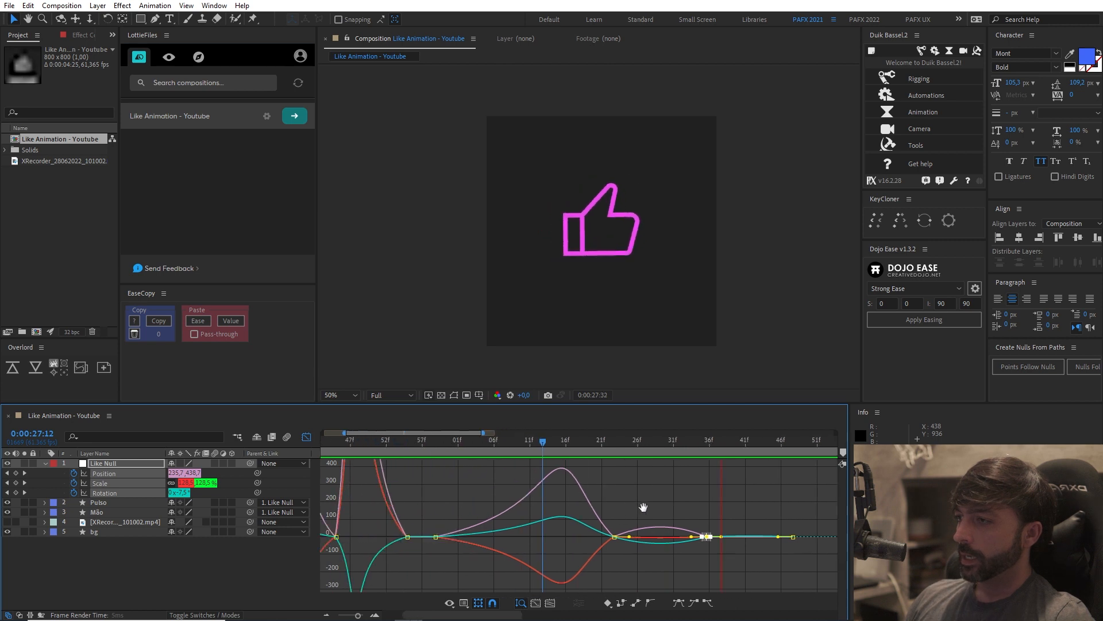
left_click_drag(528, 441, 454, 441)
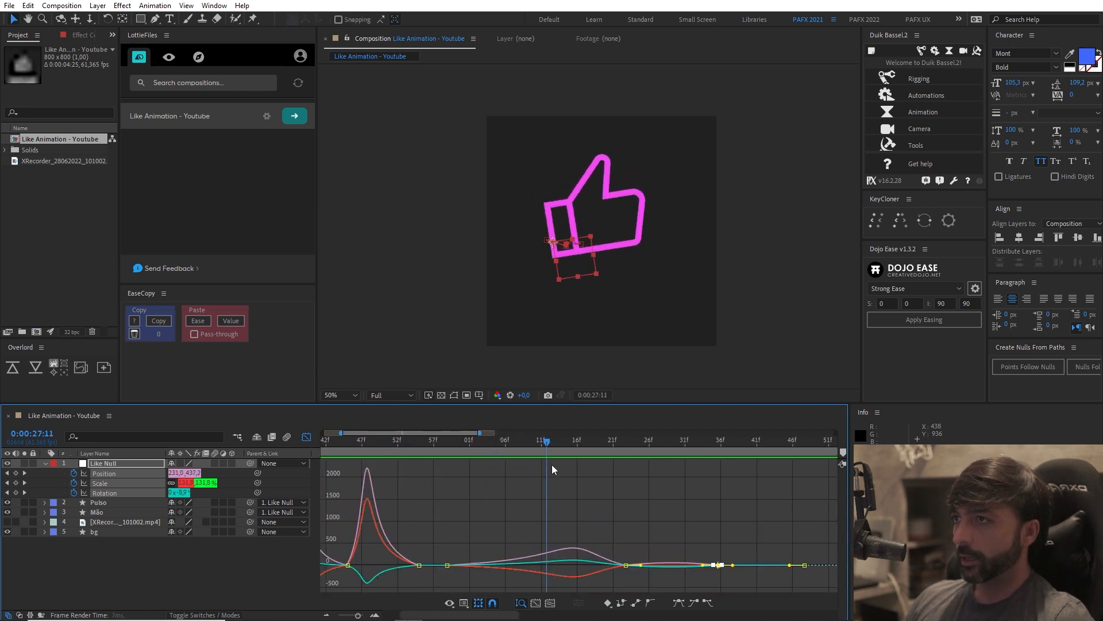
left_click(448, 565)
left_click_drag(471, 571, 520, 565)
left_click_drag(465, 441, 368, 441)
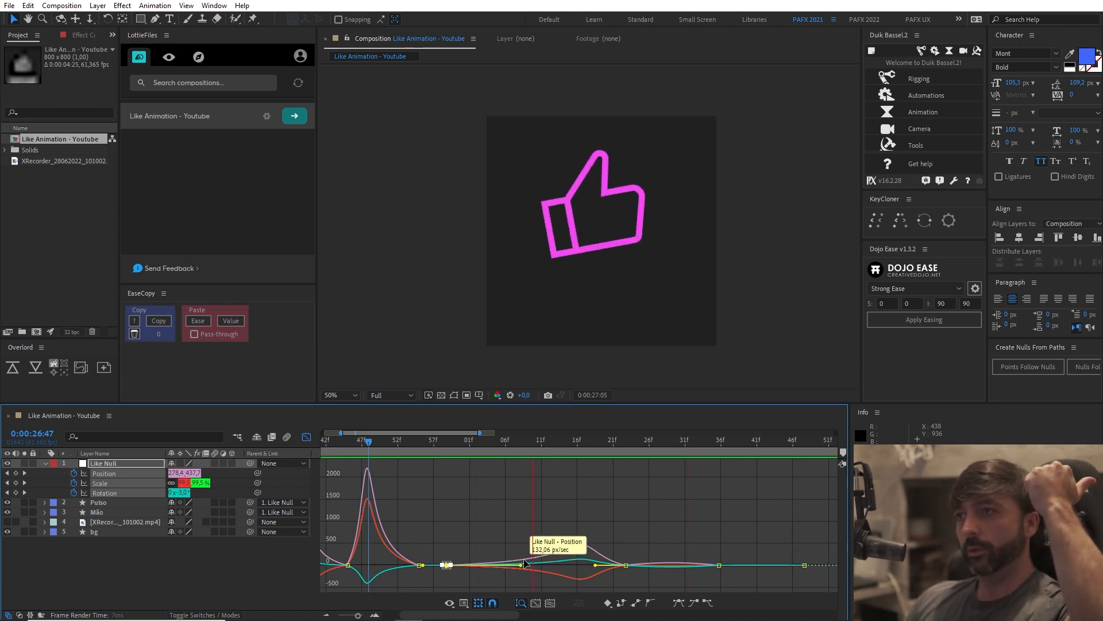
key("minus")
key("minus")
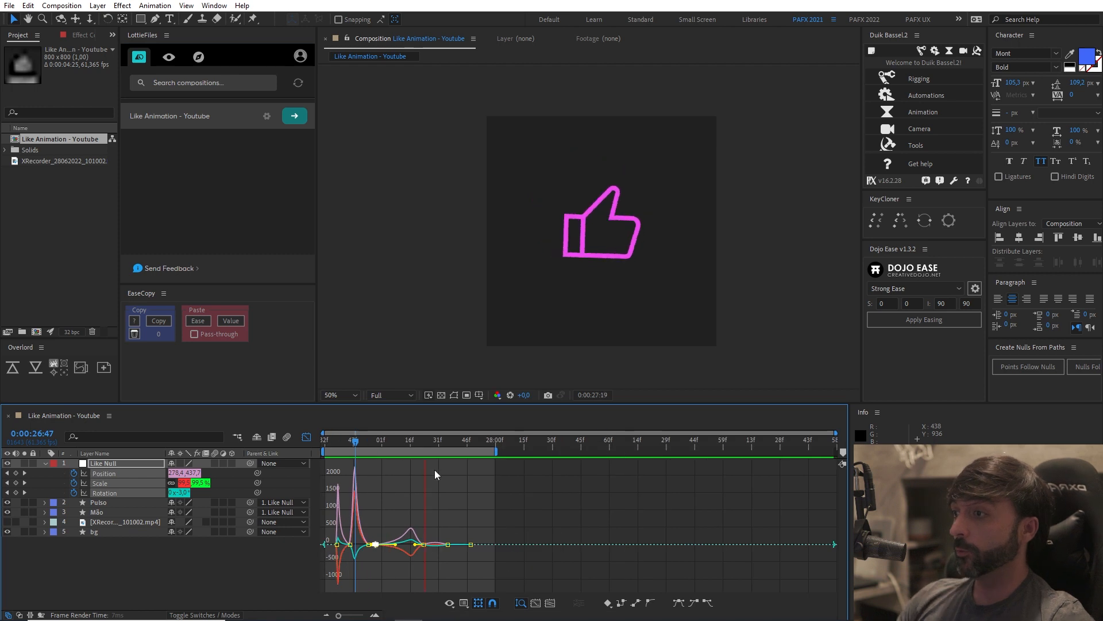
key("space")
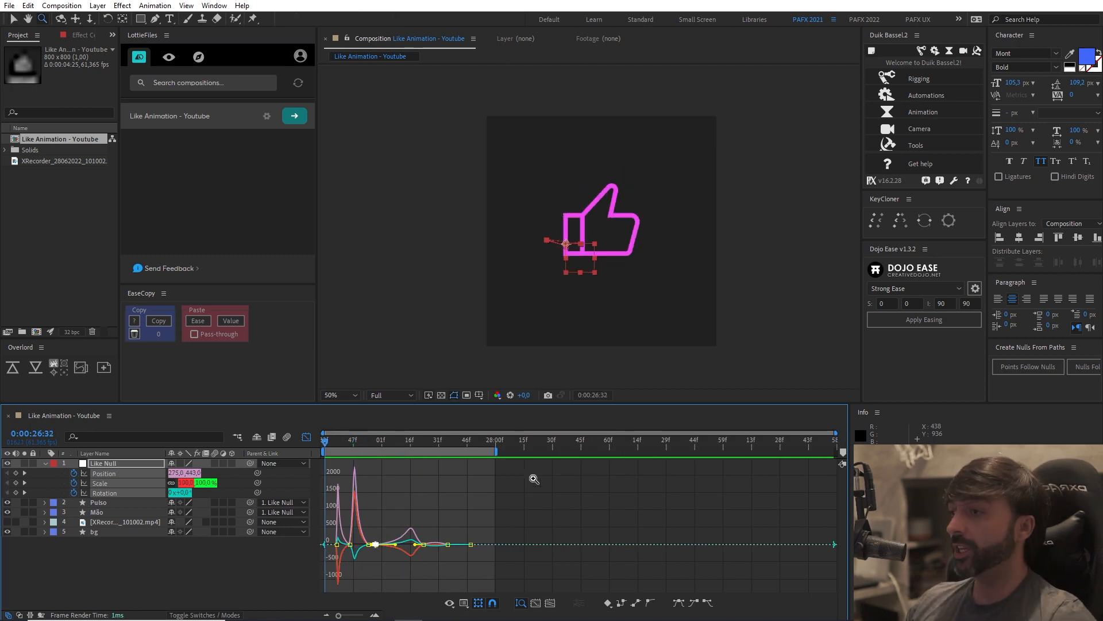
key("equal")
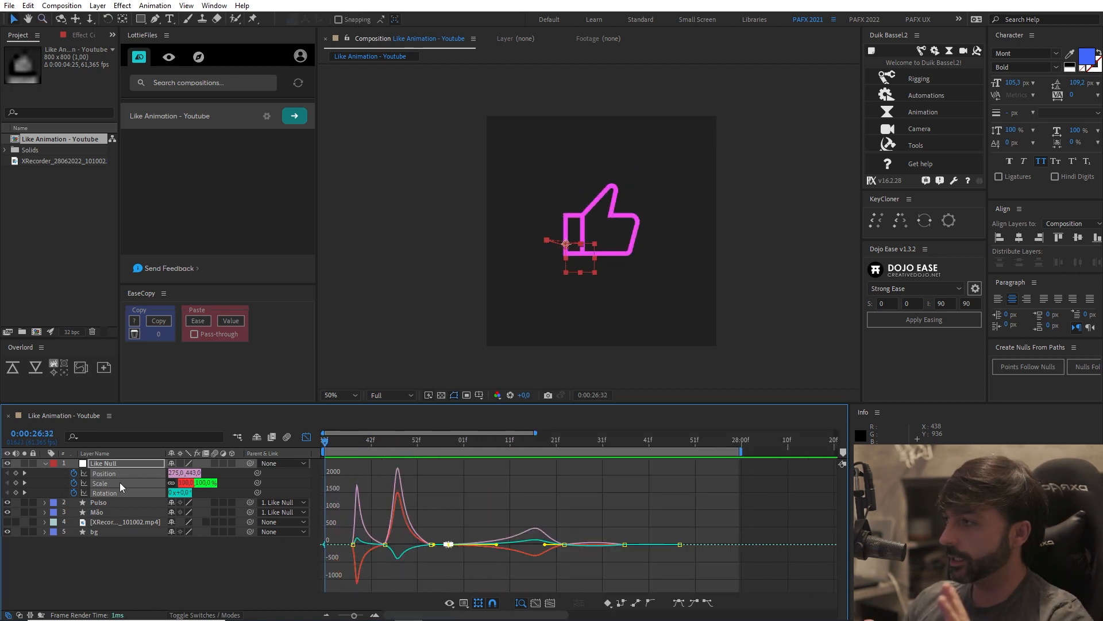
Step: Show the reference video and compare the thumb's motion with it from the first keyframes to 0:00:27:47
left_click(8, 521)
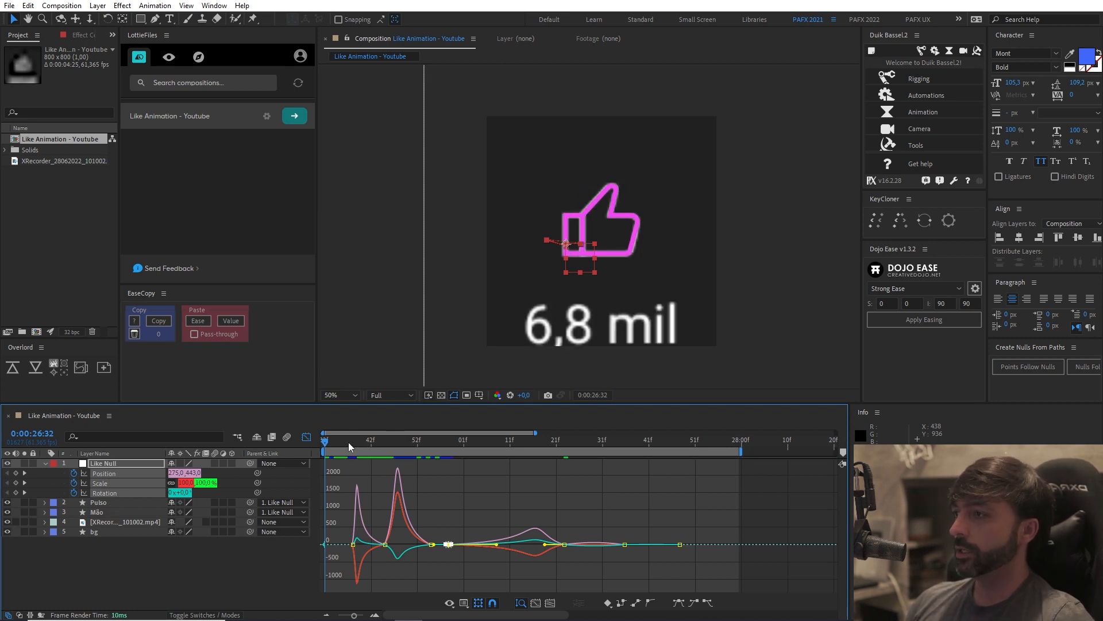
mouse_move(360, 443)
left_mouse_down()
mouse_move(343, 443)
mouse_move(364, 447)
left_mouse_up()
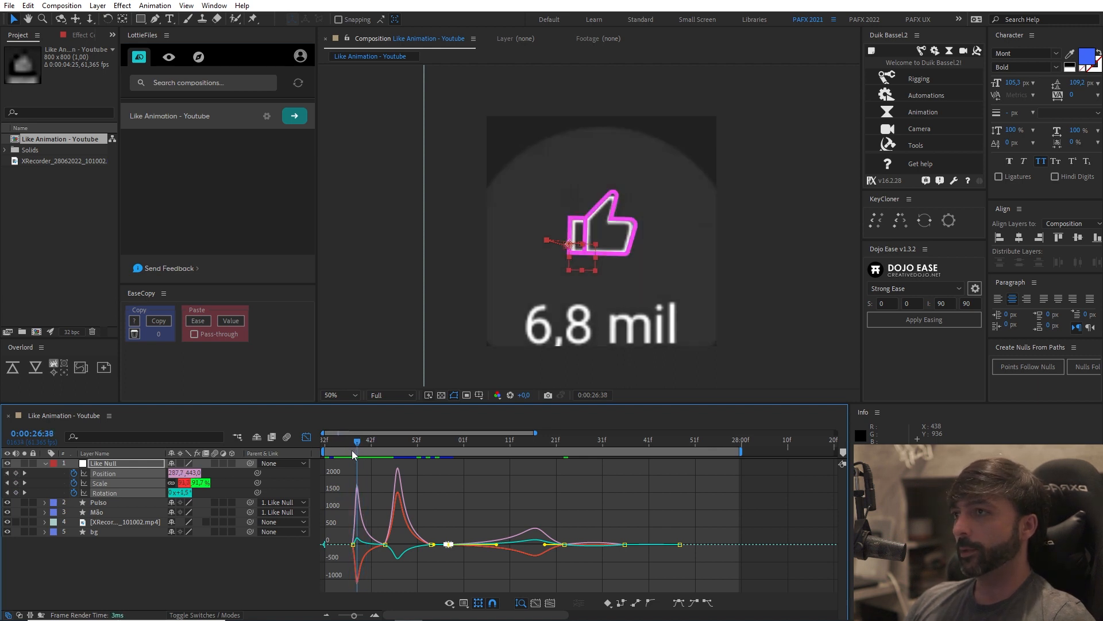
left_click_drag(354, 450, 583, 477)
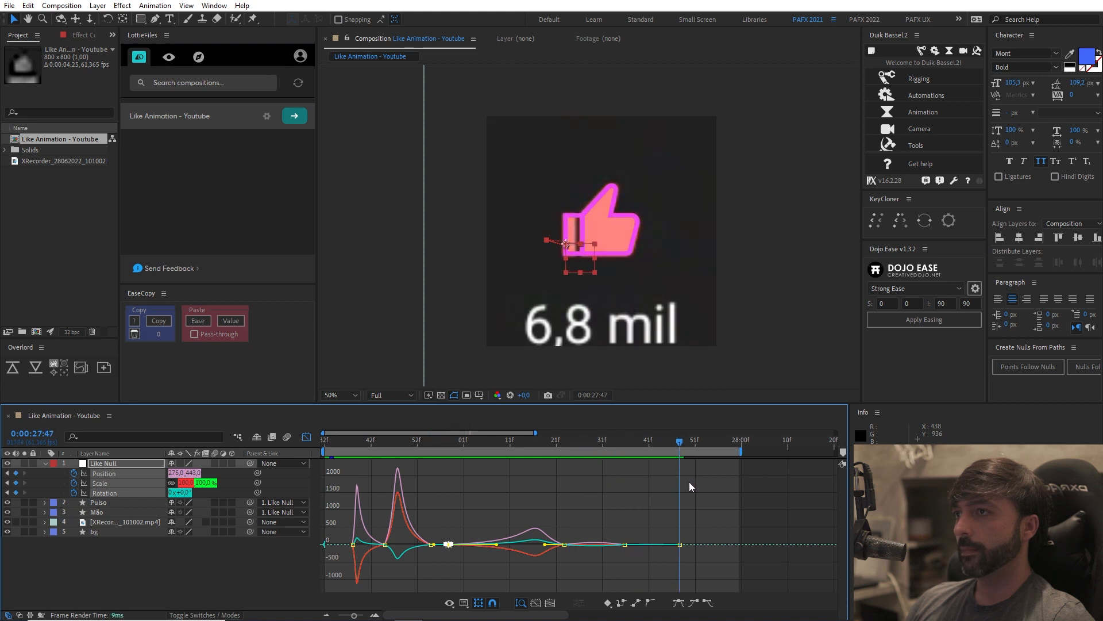
key("space")
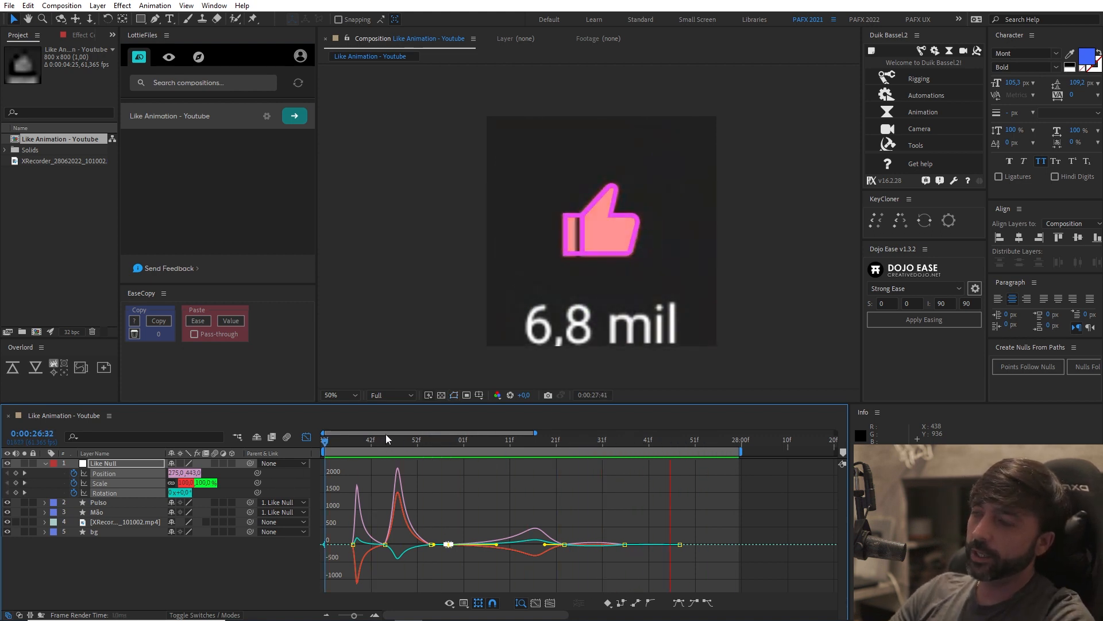
Step: Shorten the easing out of Like Null's first keyframe set so the shrink starts abruptly, and preview the animation
left_click(345, 445)
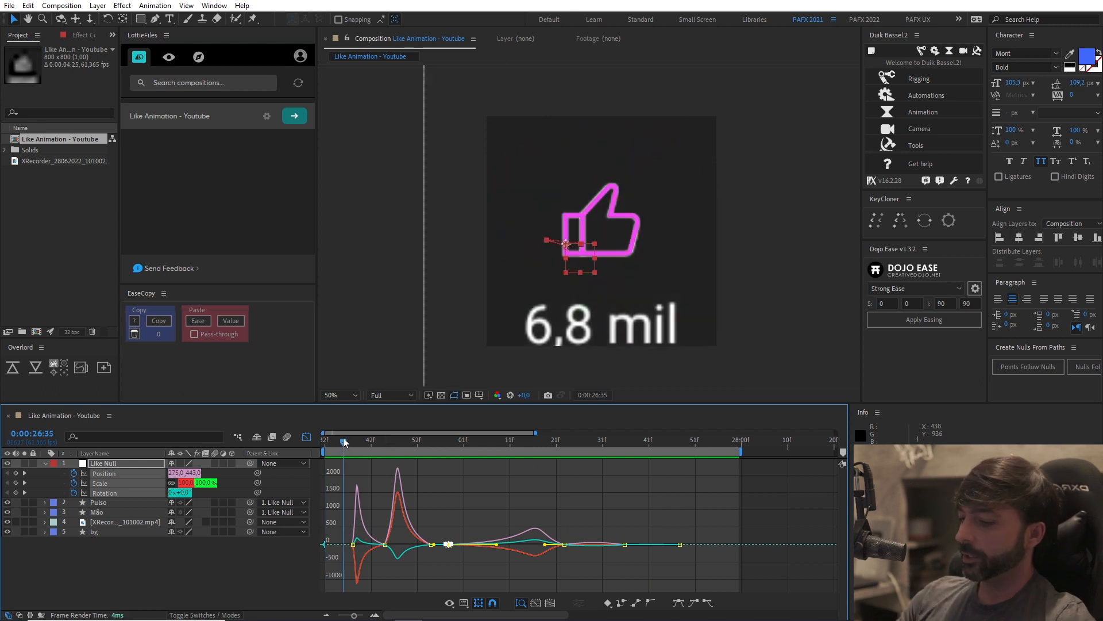
key("equal")
key("equal")
key("equal")
left_click_drag(385, 444, 457, 447)
left_click_drag(385, 527, 412, 546)
left_click(385, 447)
left_click_drag(385, 447, 410, 542)
key("ctrl+z")
left_click_drag(376, 439, 510, 450)
key("space")
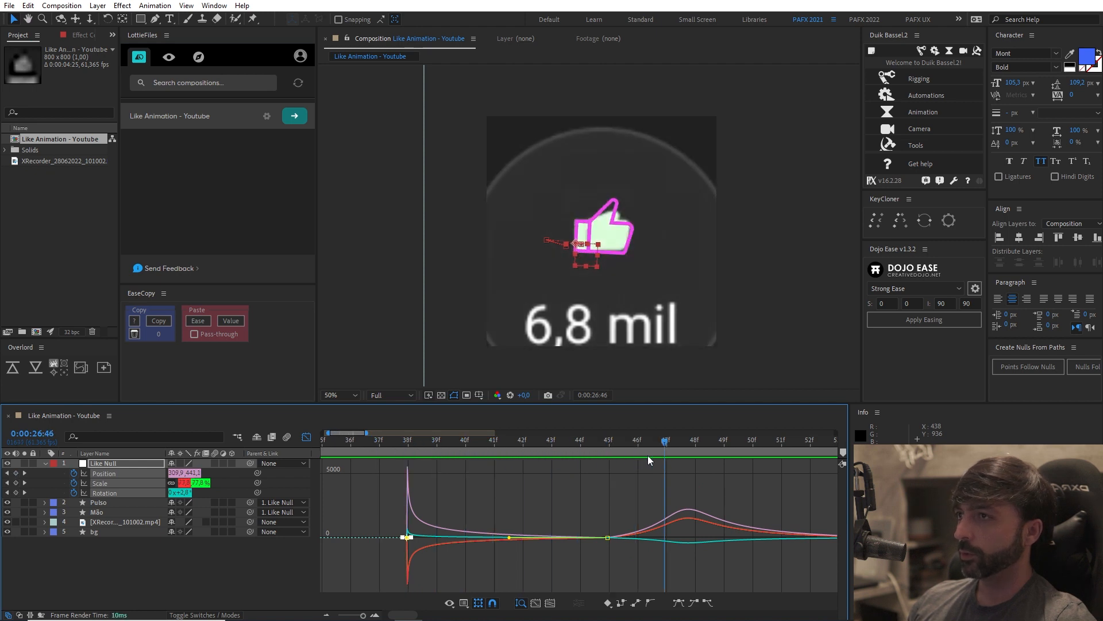
scroll(493, 454, "down", 8)
key("space")
scroll(332, 503, "up", 2)
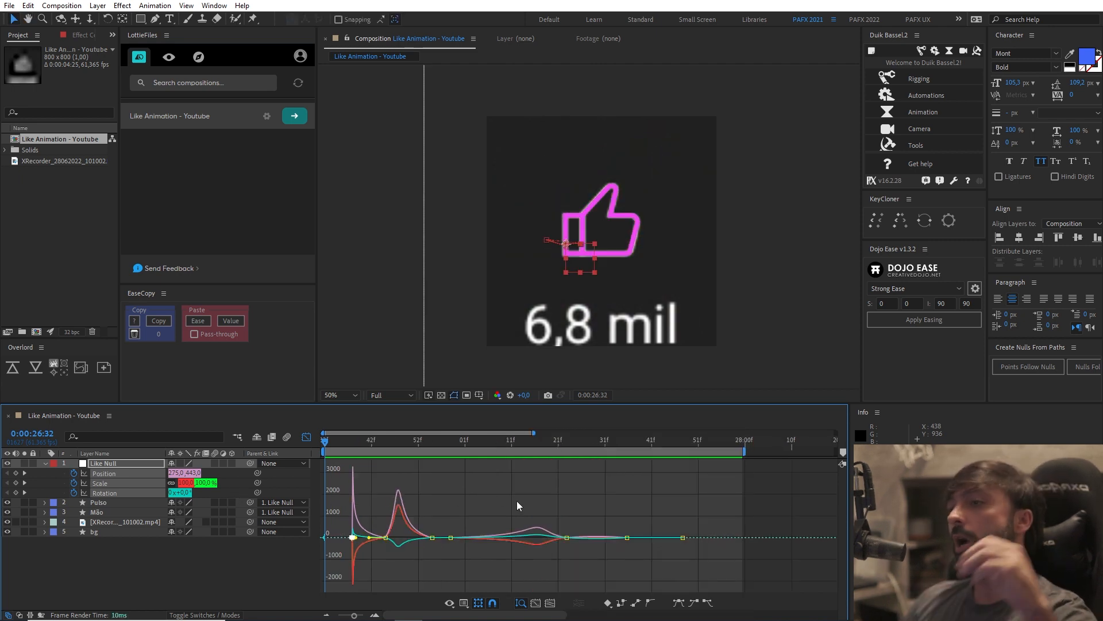
Step: Close the Graph Editor, collapse Like Null's properties and play the animation over the reference video
left_click(307, 437)
left_click(44, 463)
key("ctrl+a")
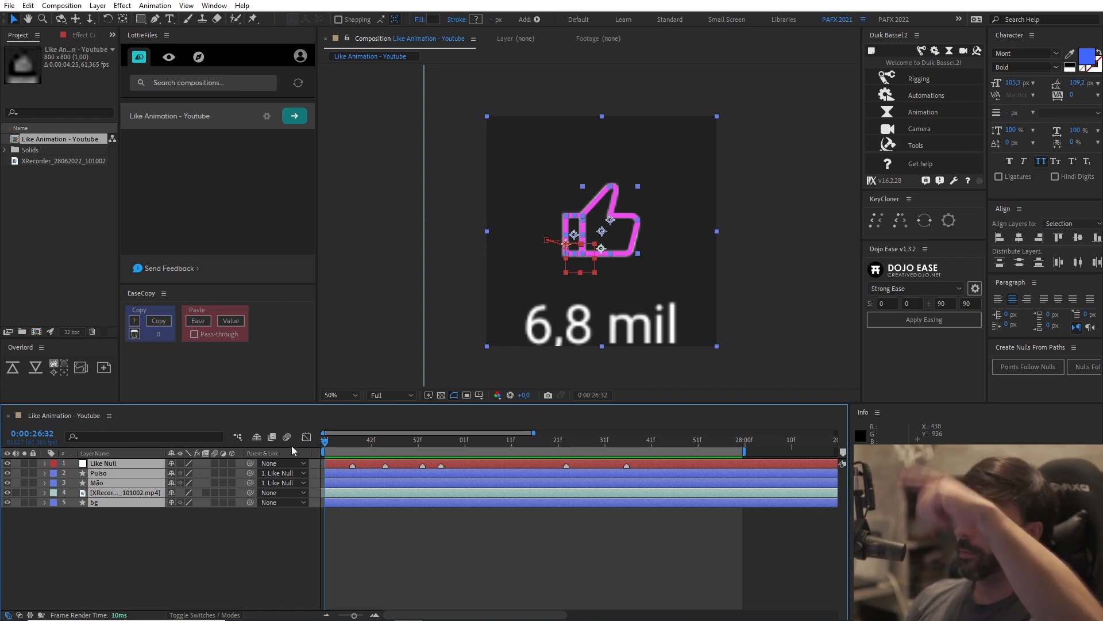
key("space")
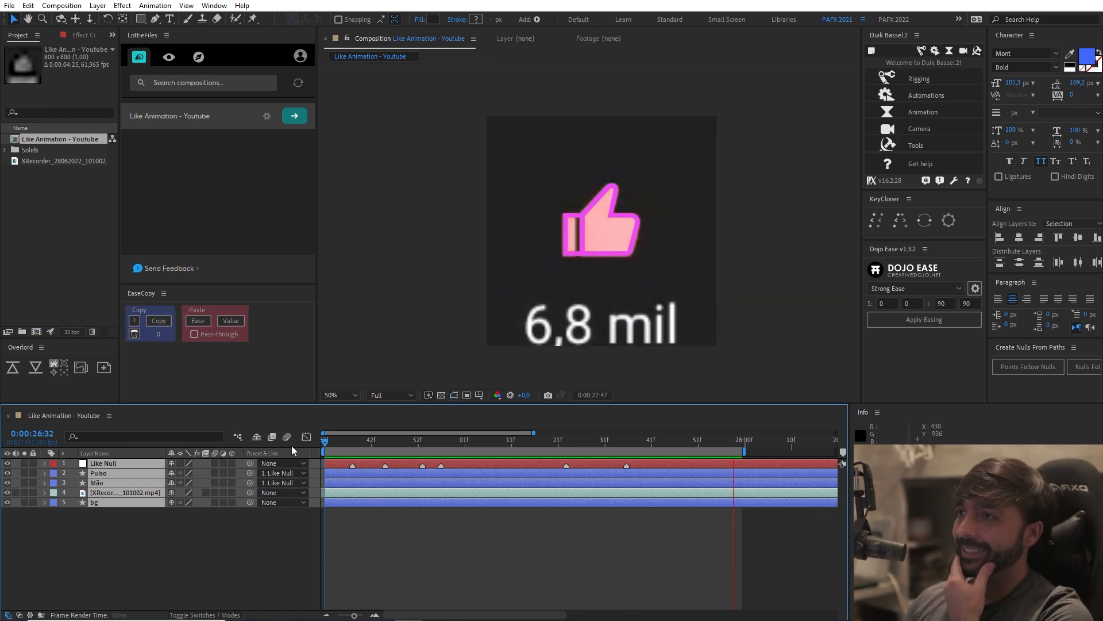
Step: Hide the reference video and play the thumb animation on its own
left_click(7, 492)
left_click(69, 529)
key("comma")
key("period")
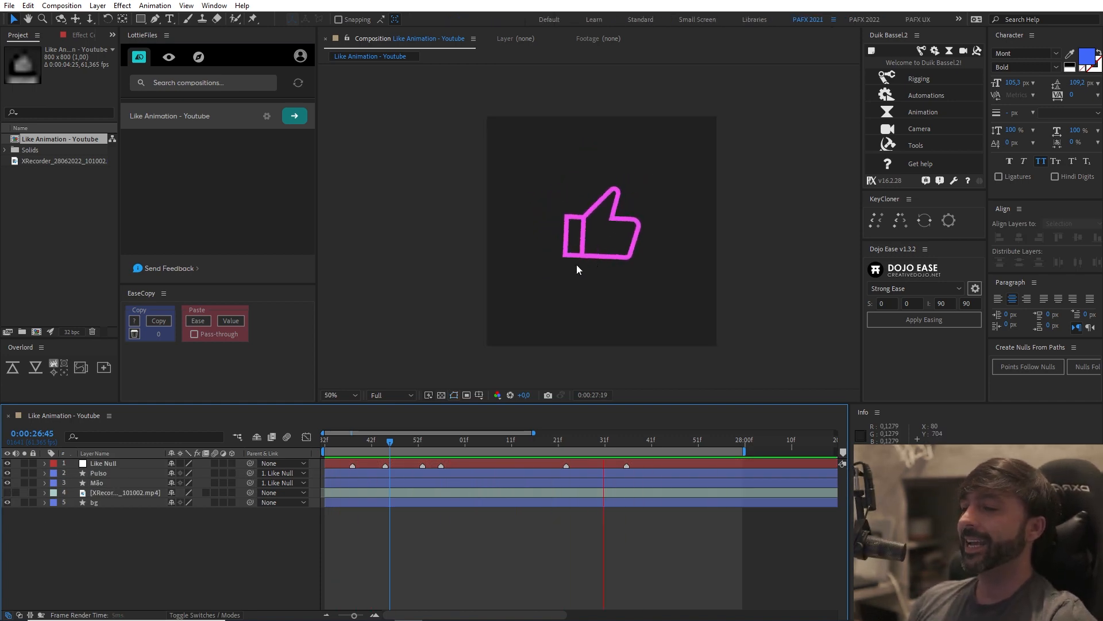
key("space")
Step: Step through the shrunken pose, show the reference video again and compare the thumb shapes at 0:00:26:44
key("Page_Up")
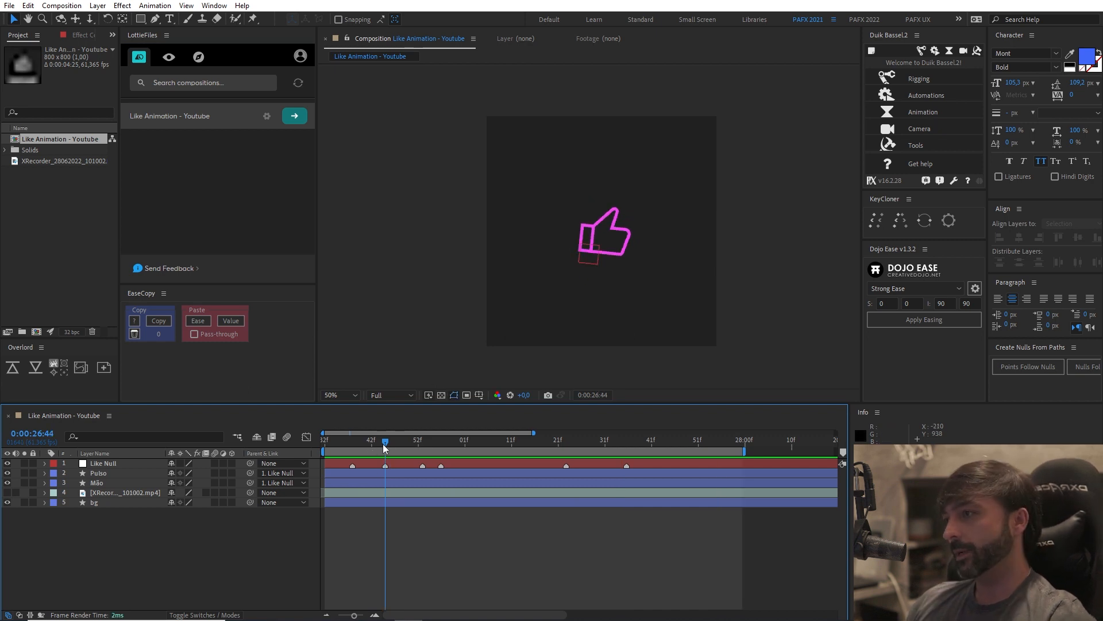
key("Page_Down")
key("Page_Down")
key("Page_Down")
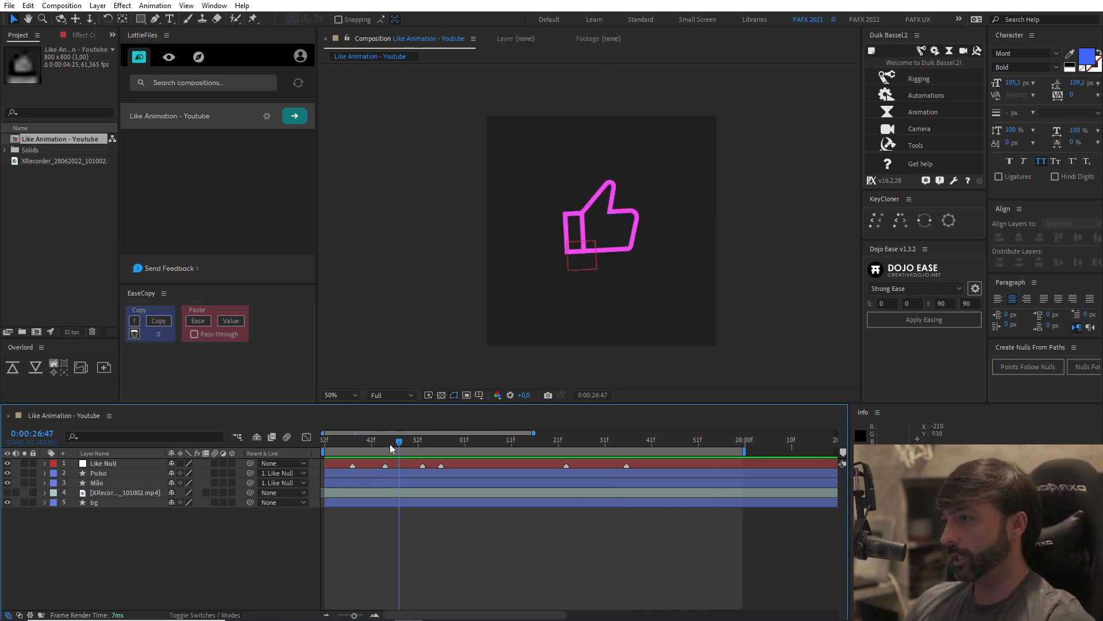
left_click(7, 493)
mouse_move(401, 445)
left_mouse_down()
mouse_move(342, 444)
mouse_move(340, 464)
mouse_move(450, 463)
mouse_move(349, 466)
mouse_move(380, 447)
left_mouse_up()
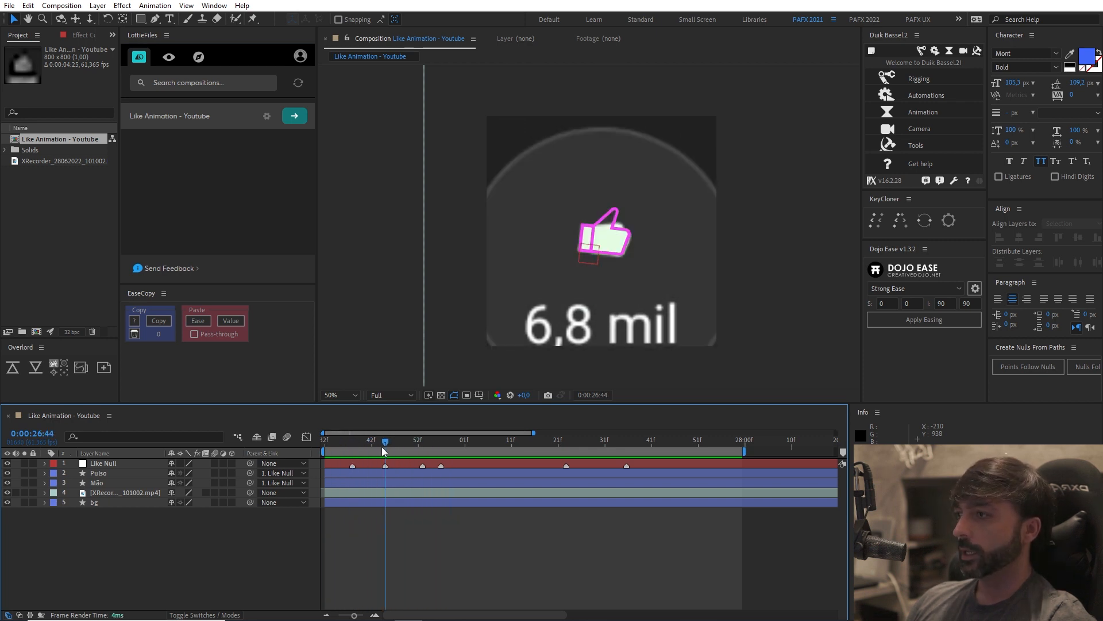
scroll(630, 282, "up", 2)
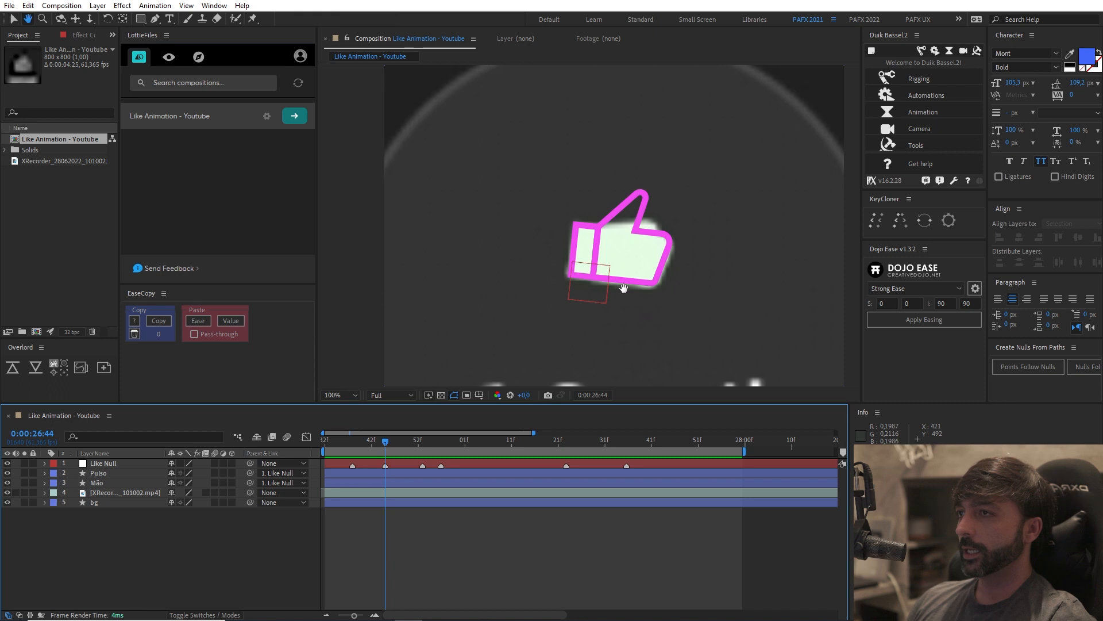
Step: Start keyframing Mão's Path and align its keyframe with Like Null's first keyframe set at 0:00:26:38
left_click(115, 474)
left_click(109, 483)
key("u")
key("u")
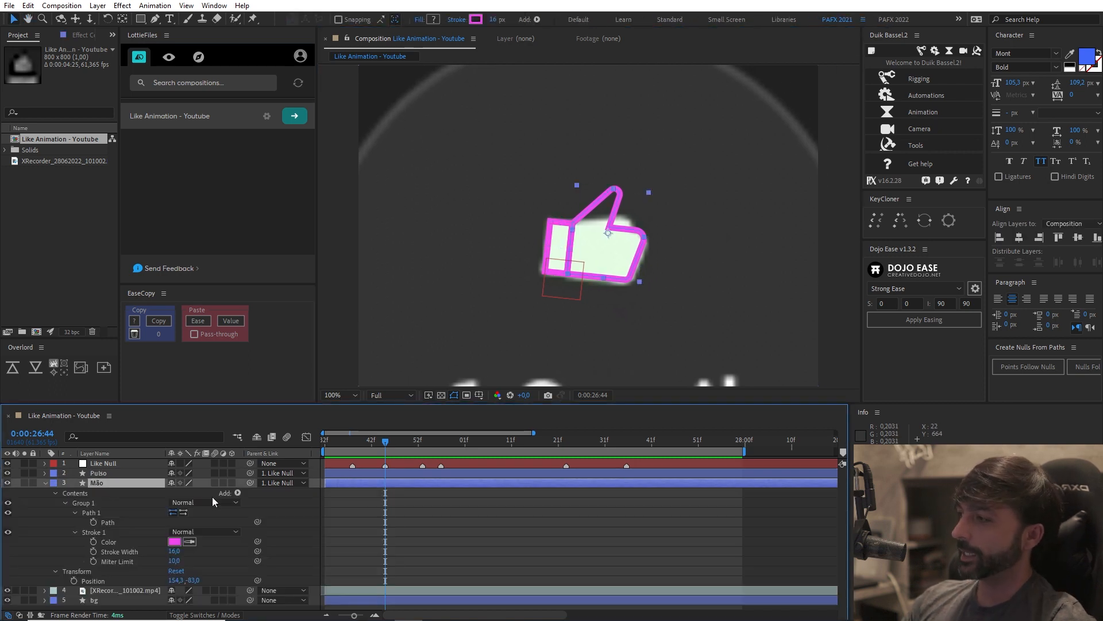
left_click(92, 522)
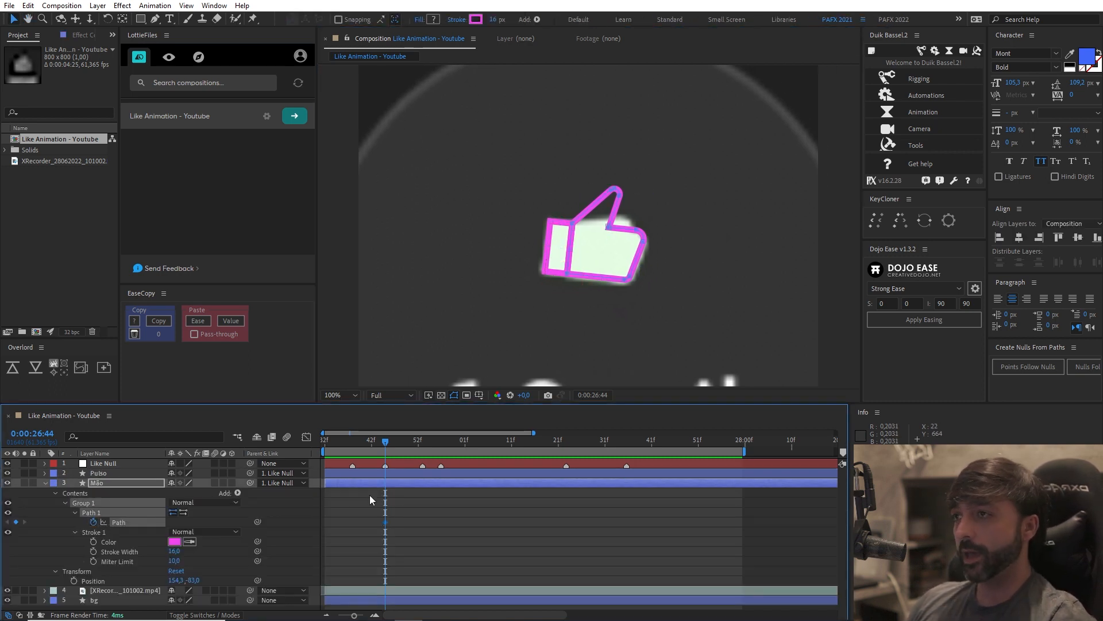
key("u")
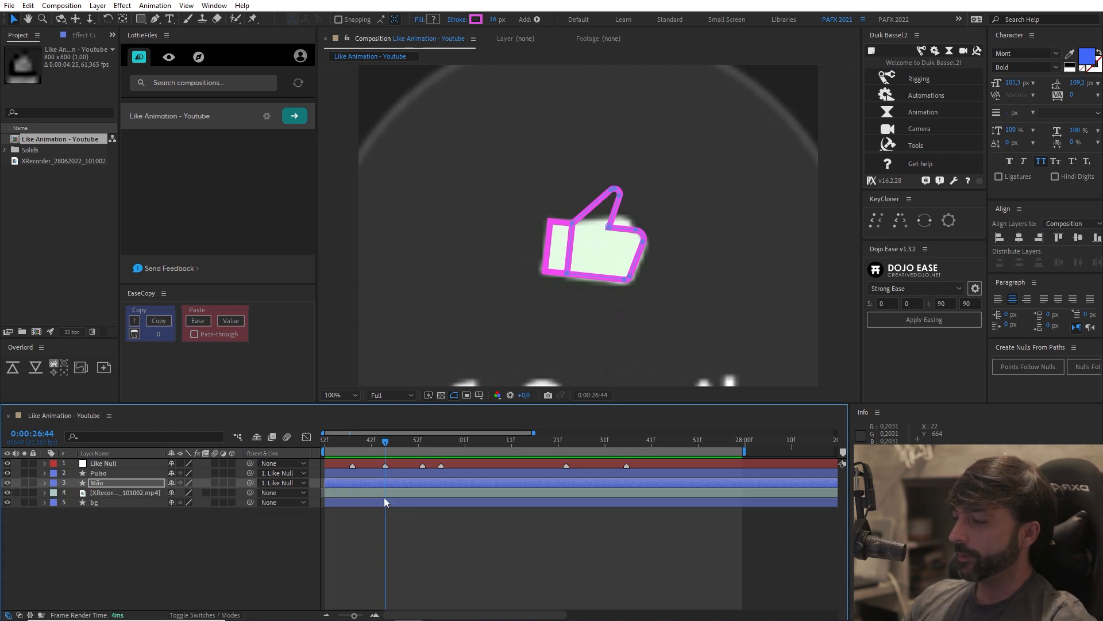
left_click(382, 463)
key("u")
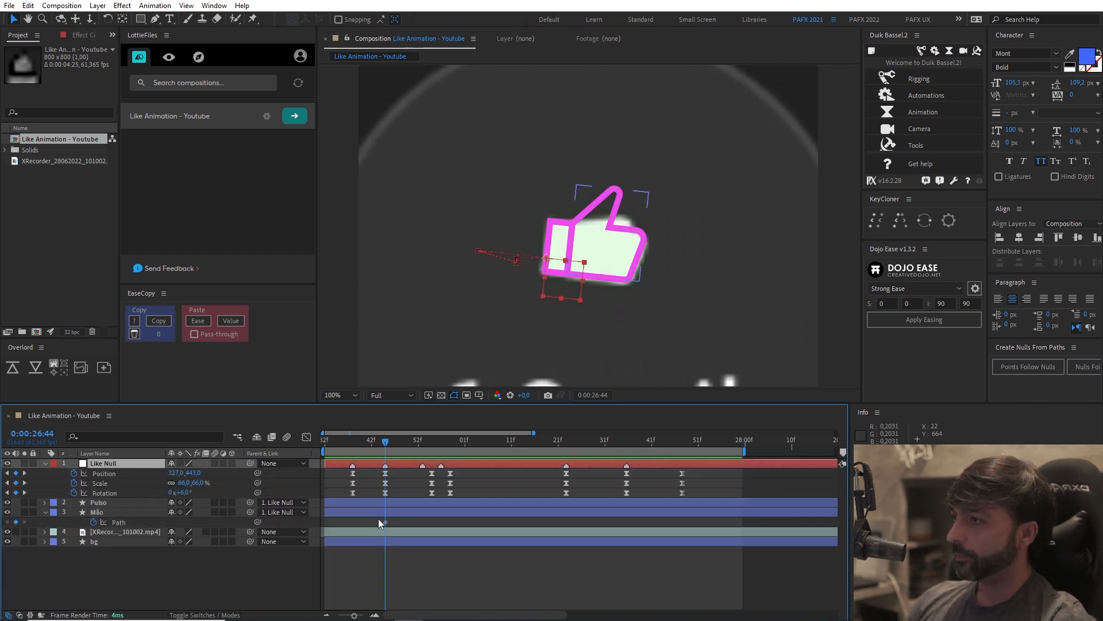
left_click_drag(385, 522, 354, 521)
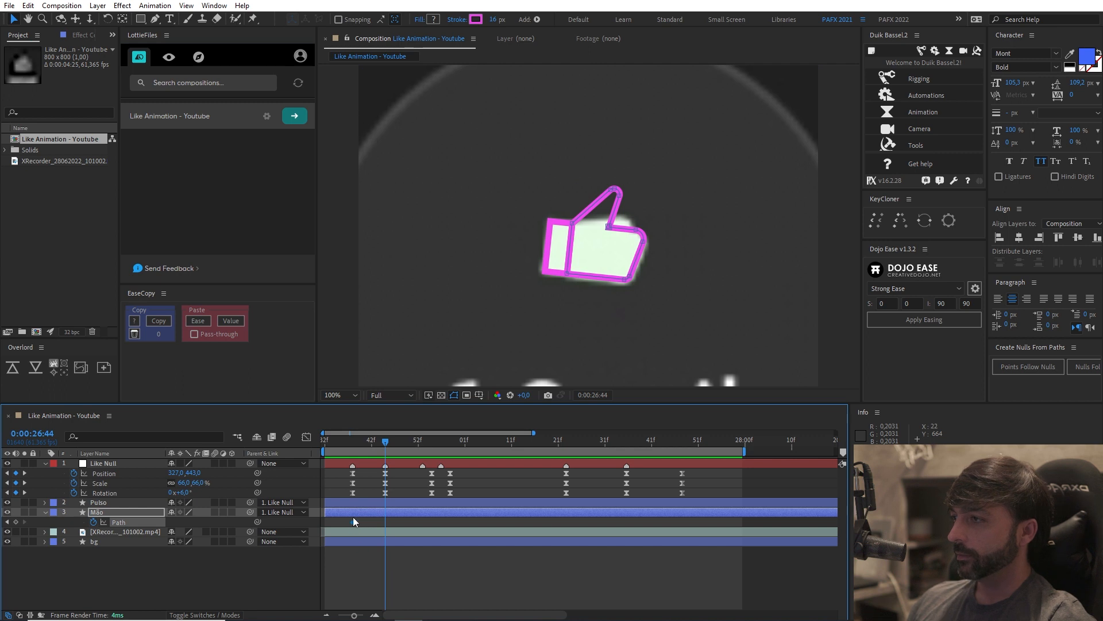
Step: Shift the inner corner point of Mão's path toward the fingers' outer edge at 0:00:26:44
mouse_move(383, 444)
left_mouse_down()
mouse_move(363, 444)
mouse_move(385, 451)
left_mouse_up()
scroll(614, 273, "up", 4)
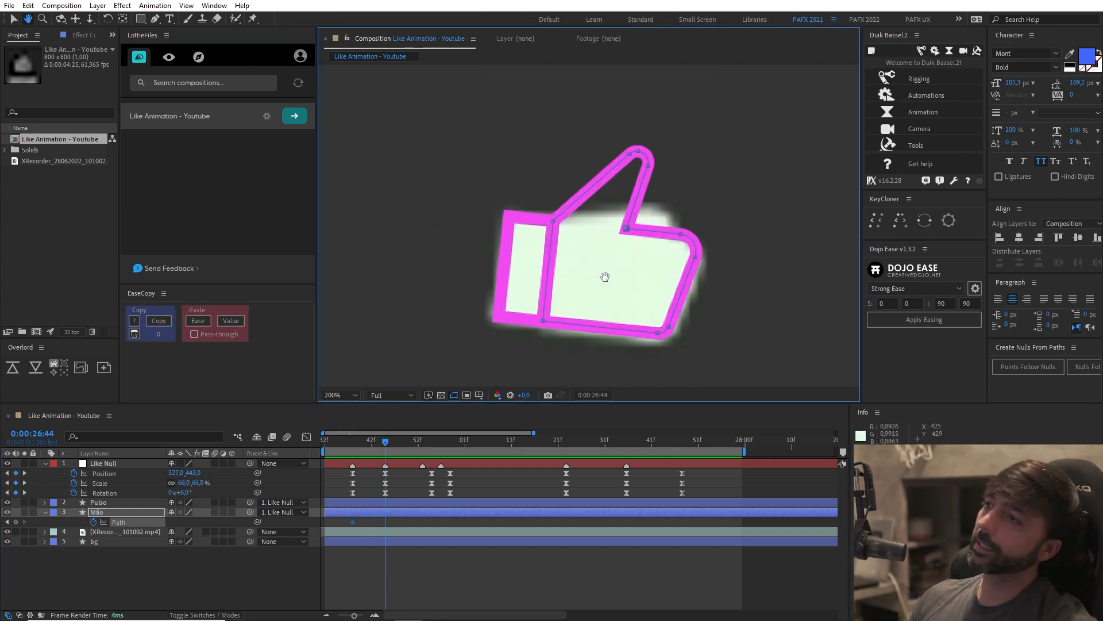
scroll(586, 289, "down", 2)
scroll(584, 295, "down", 1)
scroll(559, 270, "up", 2)
left_click_drag(552, 267, 594, 259)
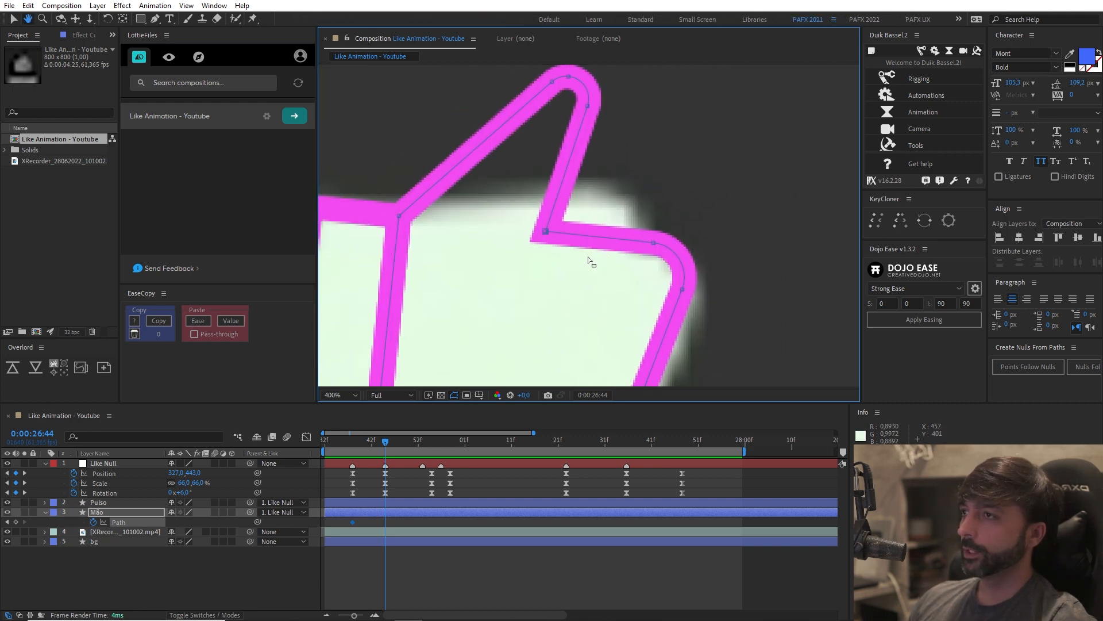
mouse_move(545, 229)
left_mouse_down()
mouse_move(653, 232)
mouse_move(653, 187)
mouse_move(631, 247)
mouse_move(643, 243)
left_mouse_up()
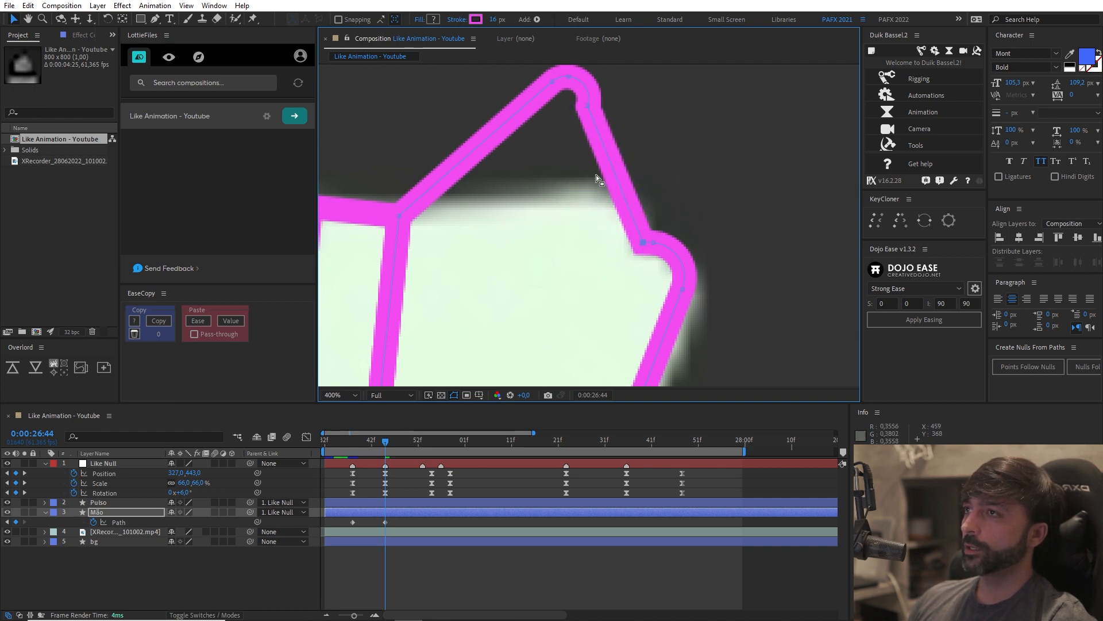
Step: Lock the reference video and bg layers, and lower the thumb-tip points of Mão's path to match the folded reference thumb
left_click_drag(556, 147, 537, 232)
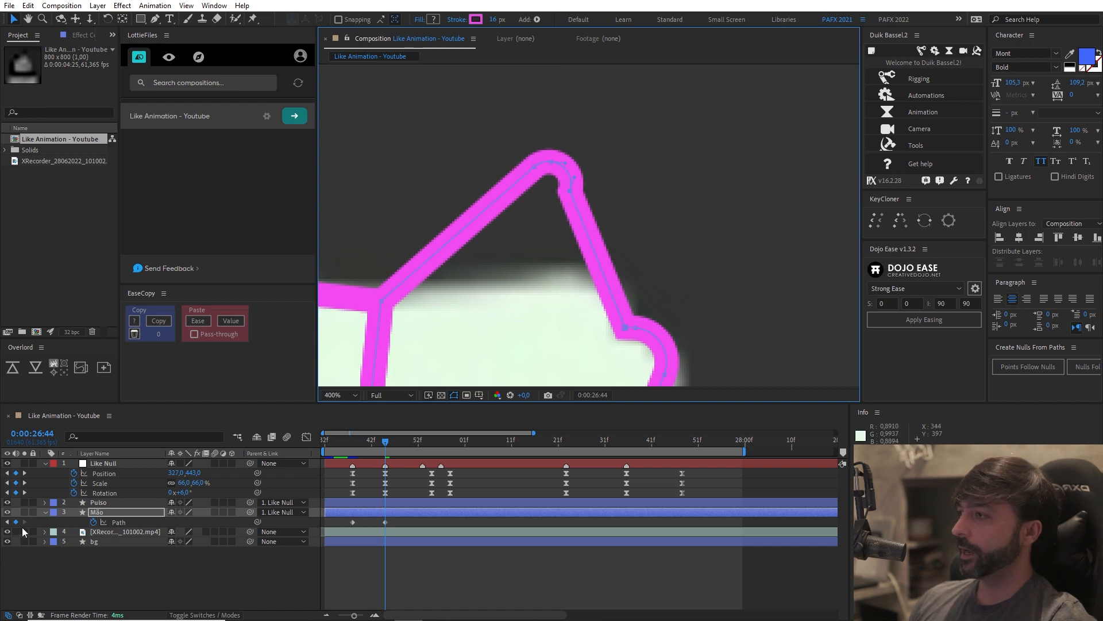
left_click_drag(32, 532, 30, 540)
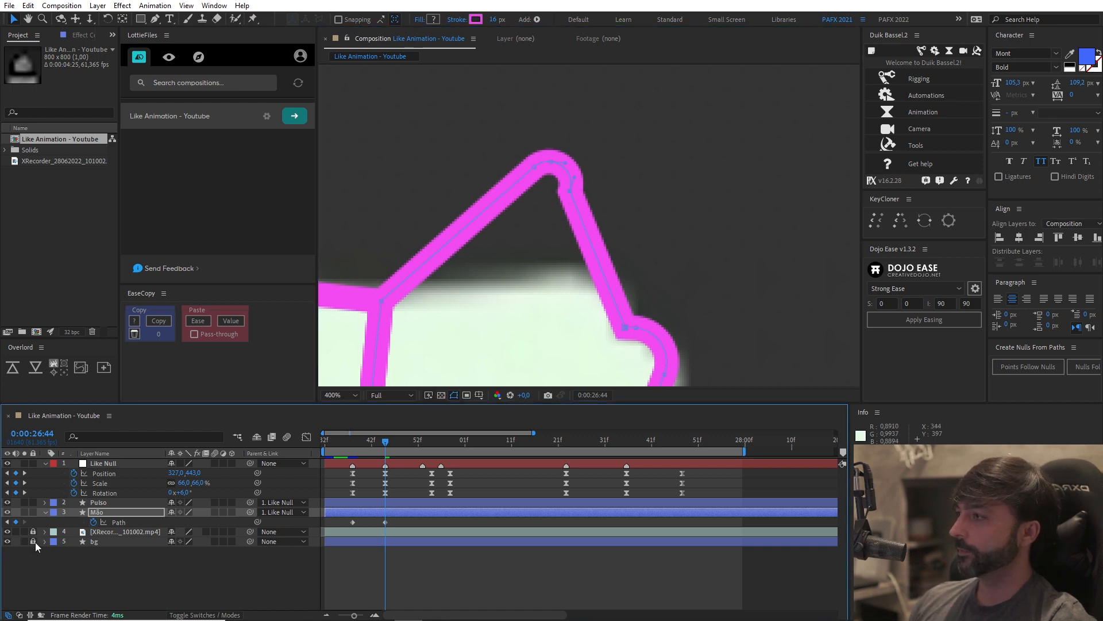
left_click_drag(571, 192, 624, 314)
scroll(619, 311, "up", 1)
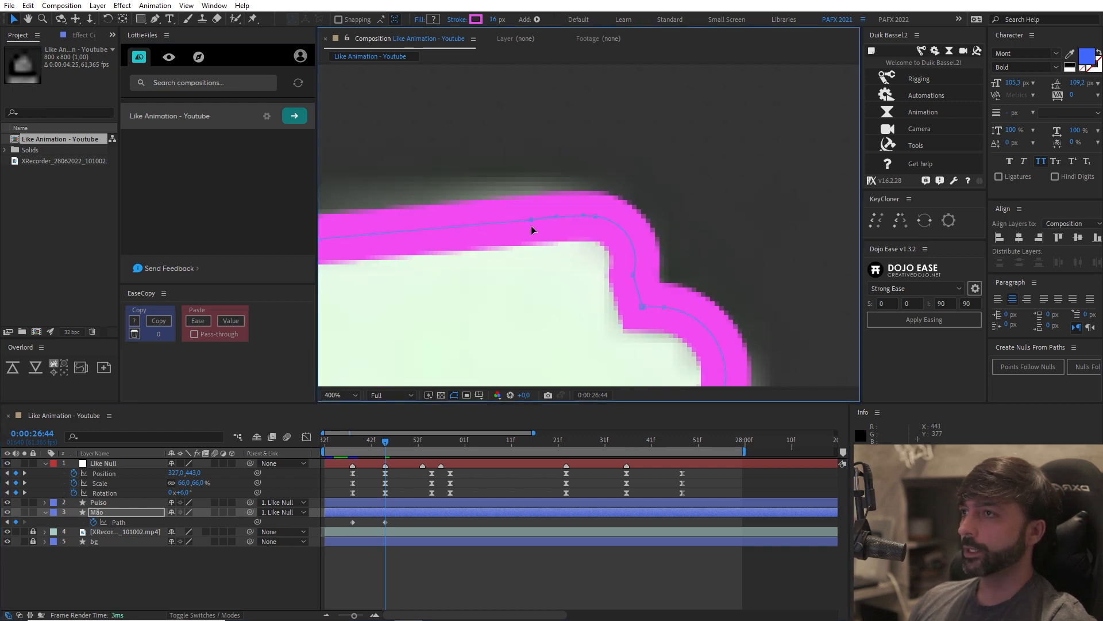
scroll(619, 229, "down", 2)
Step: Toggle Mão's visibility to compare its reshaped thumb with the reference, and examine the fold at 0:00:26:41
left_click(7, 511)
left_click(7, 511)
left_click(6, 511)
left_click(7, 512)
mouse_move(384, 443)
left_mouse_down()
mouse_move(358, 445)
mouse_move(387, 448)
mouse_move(358, 450)
mouse_move(377, 452)
mouse_move(370, 458)
left_mouse_up()
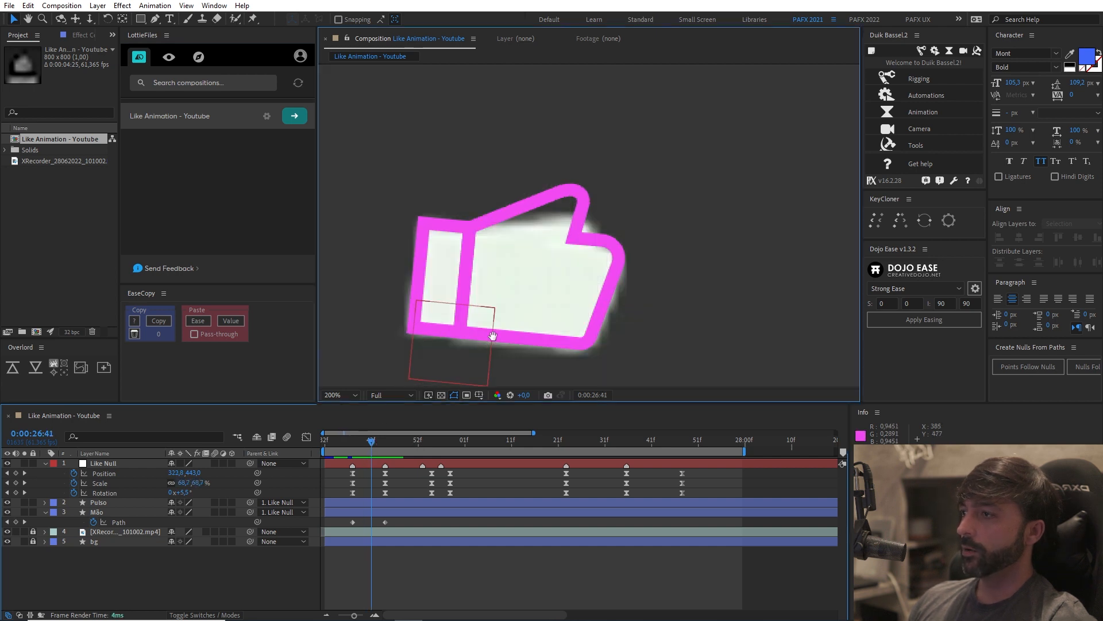
Step: Move Mão's two Path keyframes to about 0:00:26:40 and 0:00:26:41, and copy the folded-thumb pose to 0:00:26:44
left_click_drag(488, 339, 555, 316)
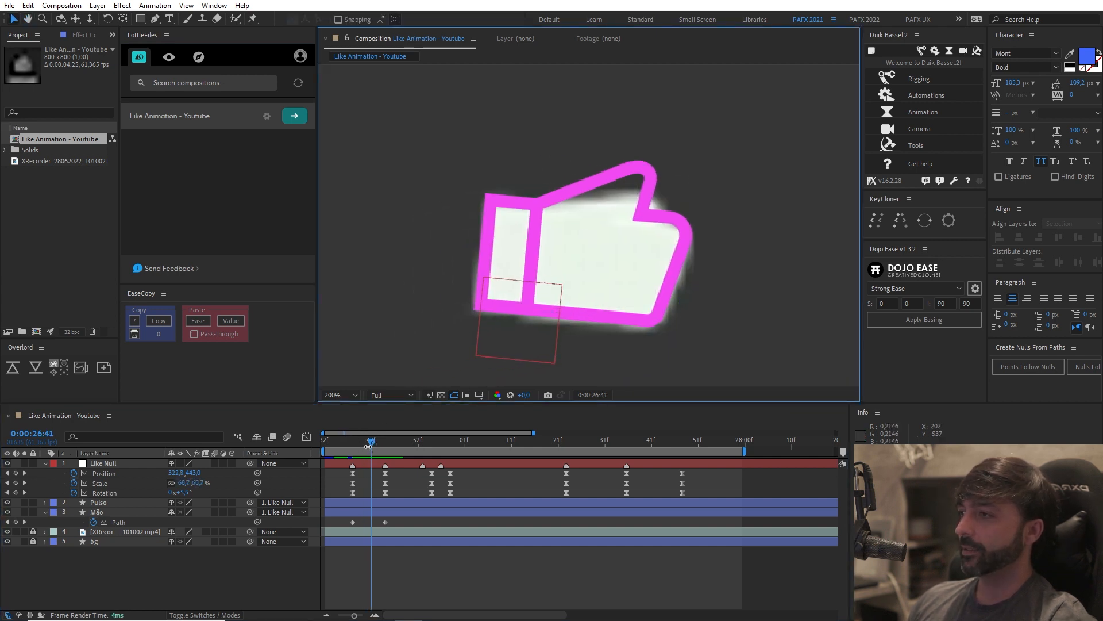
mouse_move(353, 522)
left_mouse_down()
mouse_move(387, 525)
mouse_move(373, 524)
left_mouse_up()
mouse_move(371, 441)
left_mouse_down()
mouse_move(359, 441)
mouse_move(391, 443)
mouse_move(385, 454)
left_mouse_up()
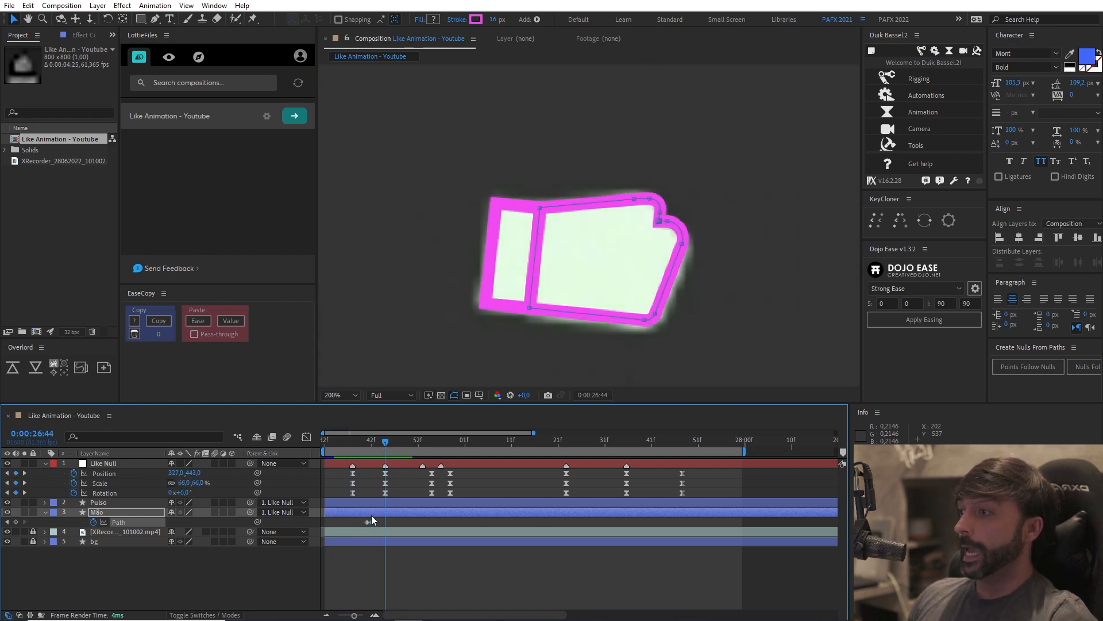
key("ctrl+c")
key("ctrl+v")
key("equal")
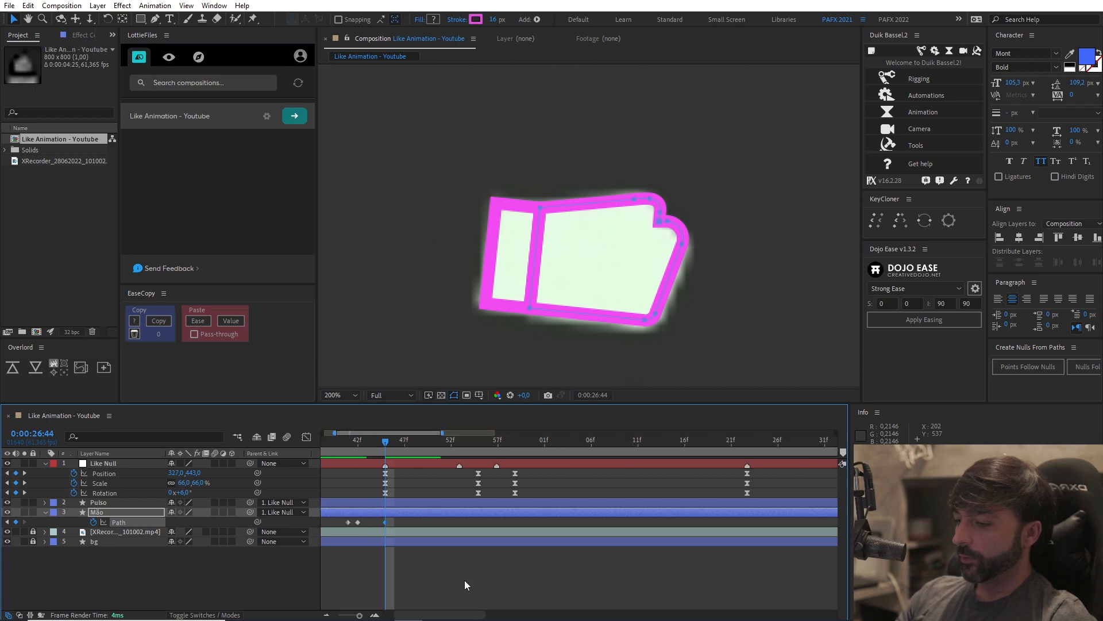
Step: Copy Mão's first open-thumb Path keyframe to 0:00:26:54
scroll(464, 574, "left", 2)
left_click_drag(445, 442, 539, 447)
scroll(495, 275, "down", 4)
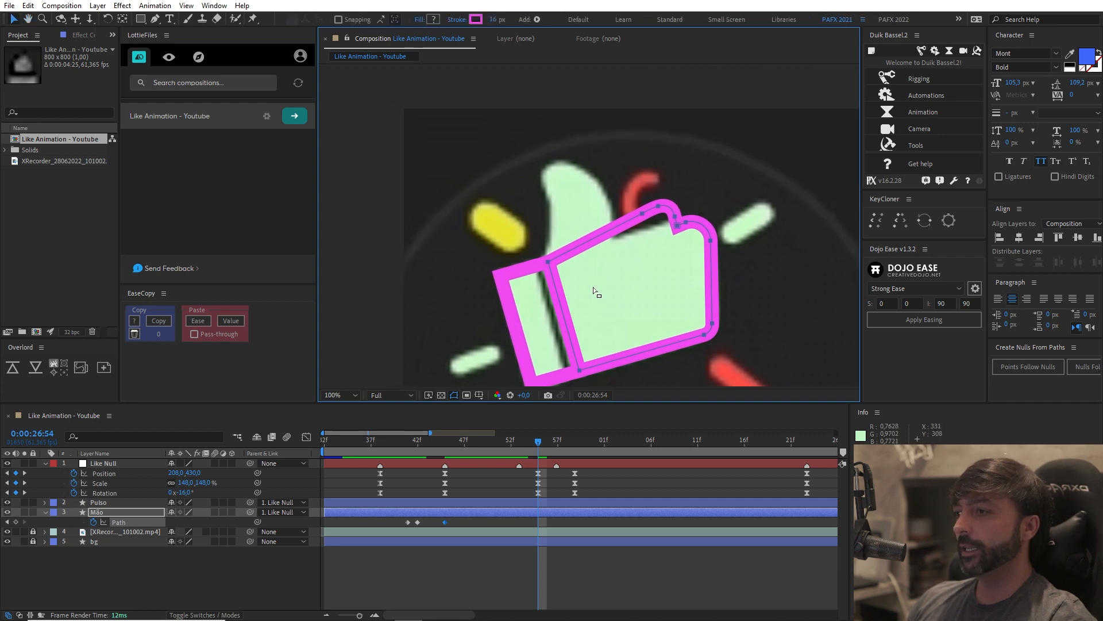
scroll(596, 304, "up", 2)
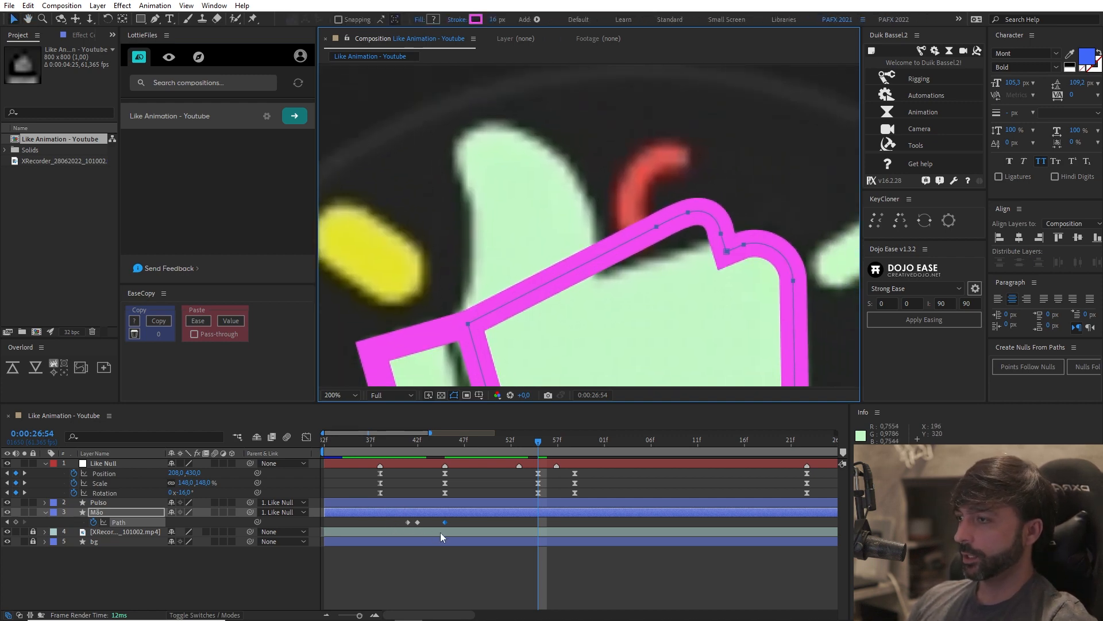
left_click(407, 522)
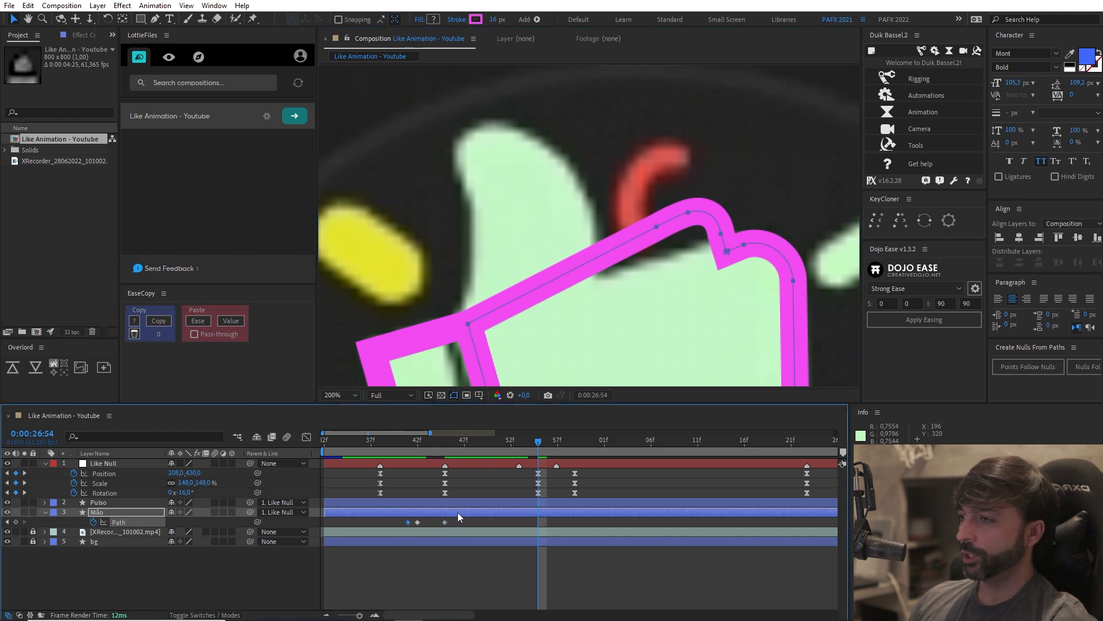
key("ctrl+v")
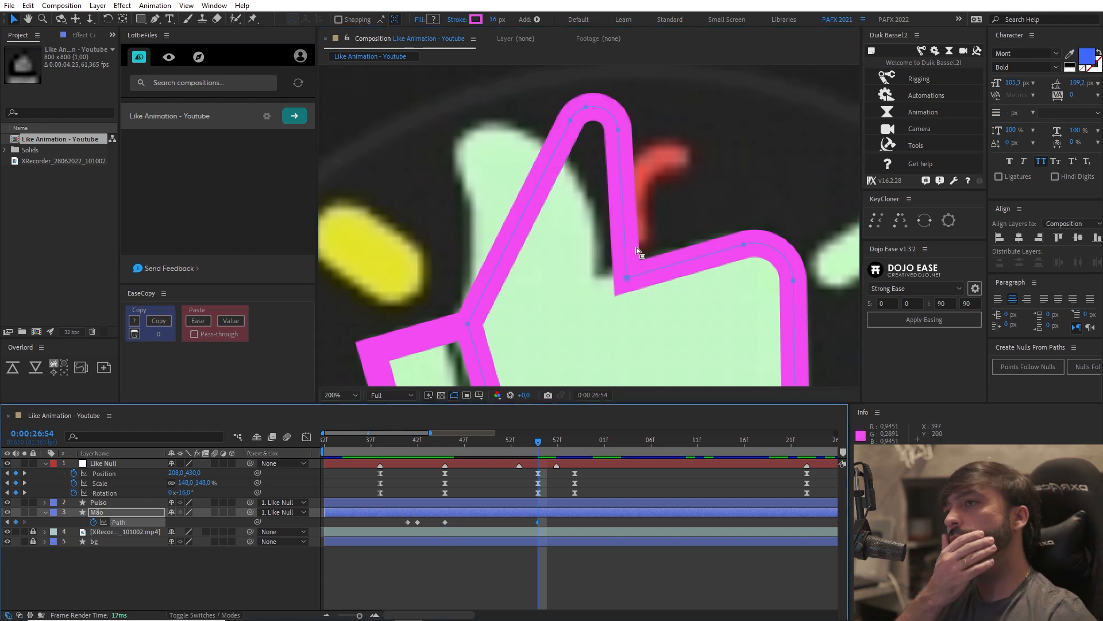
Step: Reshape Mão's path at 0:00:26:54 by moving the inner corner and thumb-tip points onto the upright reference thumb
left_click(626, 279)
left_click_drag(628, 278, 601, 279)
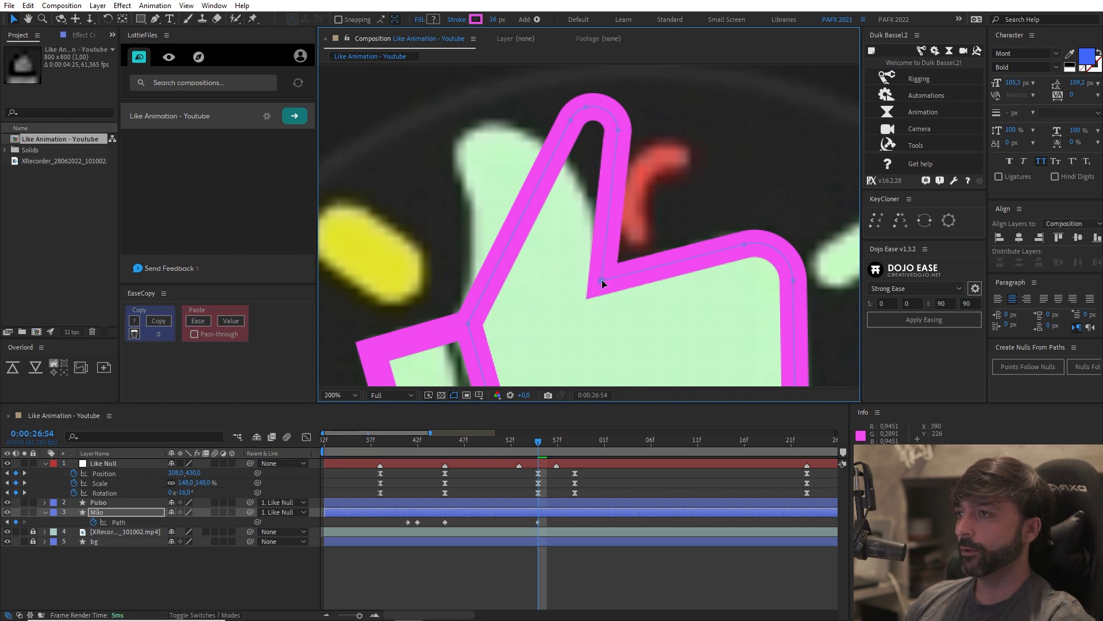
left_click_drag(547, 81, 513, 154)
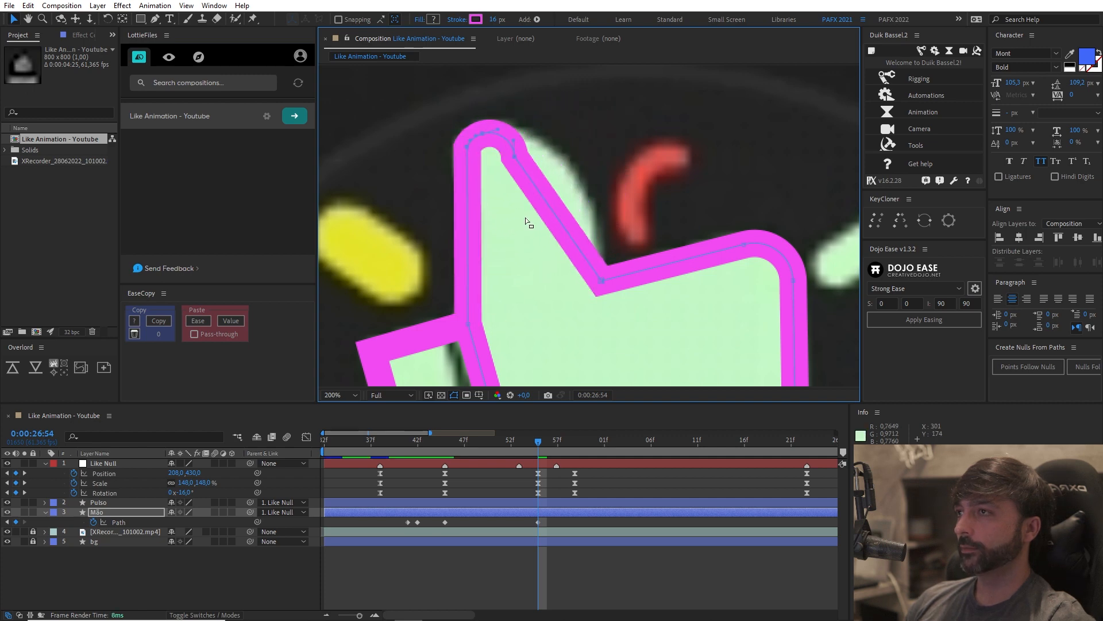
left_click_drag(515, 164, 529, 150)
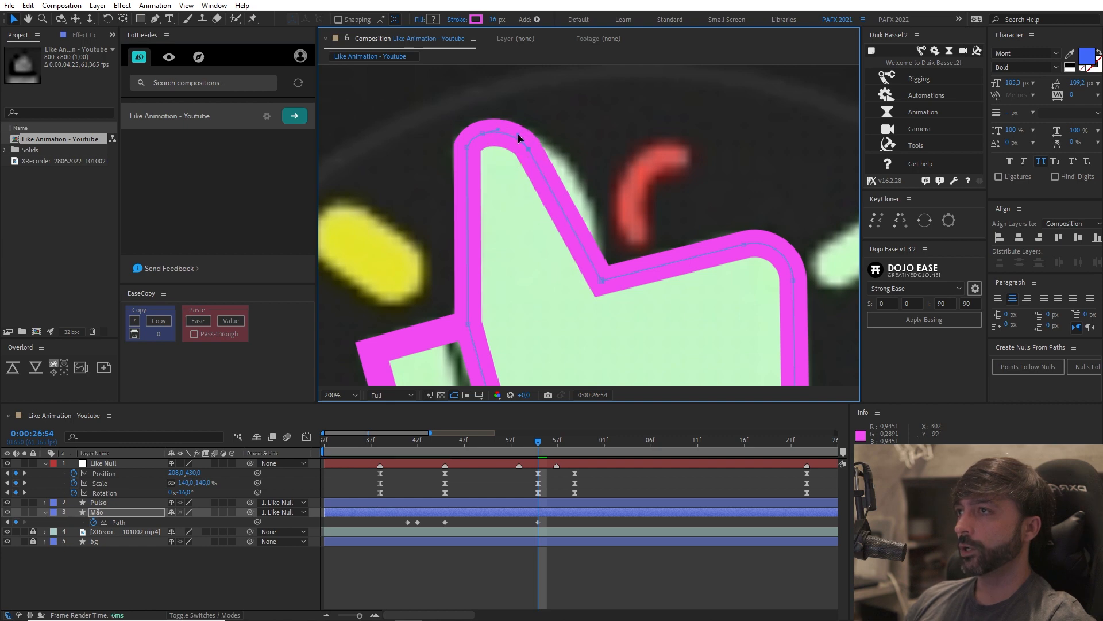
left_click(567, 224)
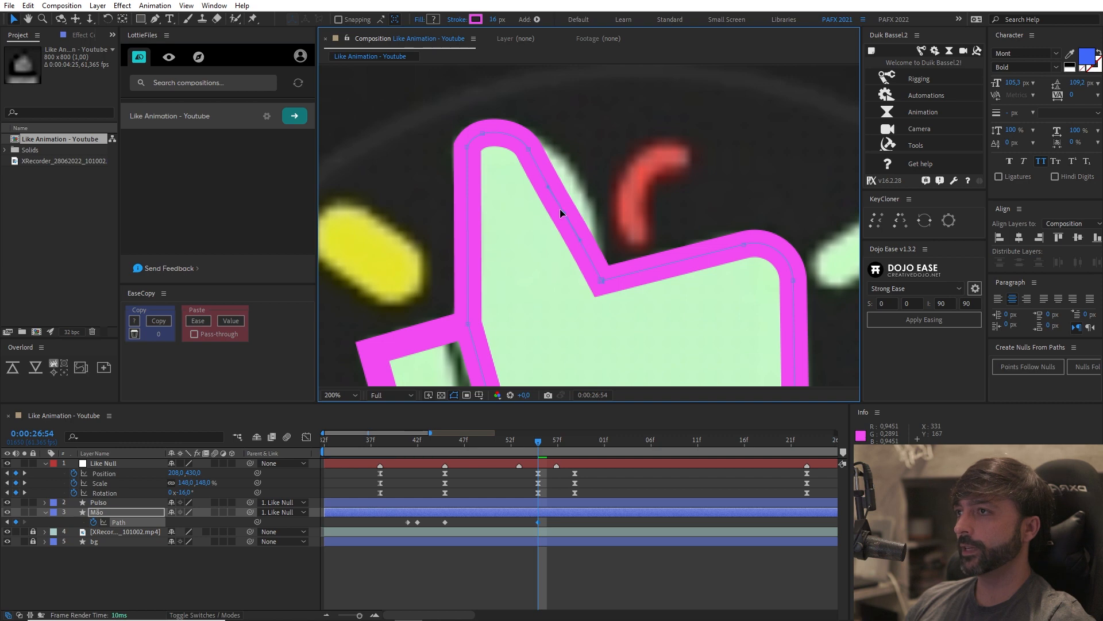
left_click_drag(561, 209, 574, 195)
key("ctrl+z")
key("ctrl+z")
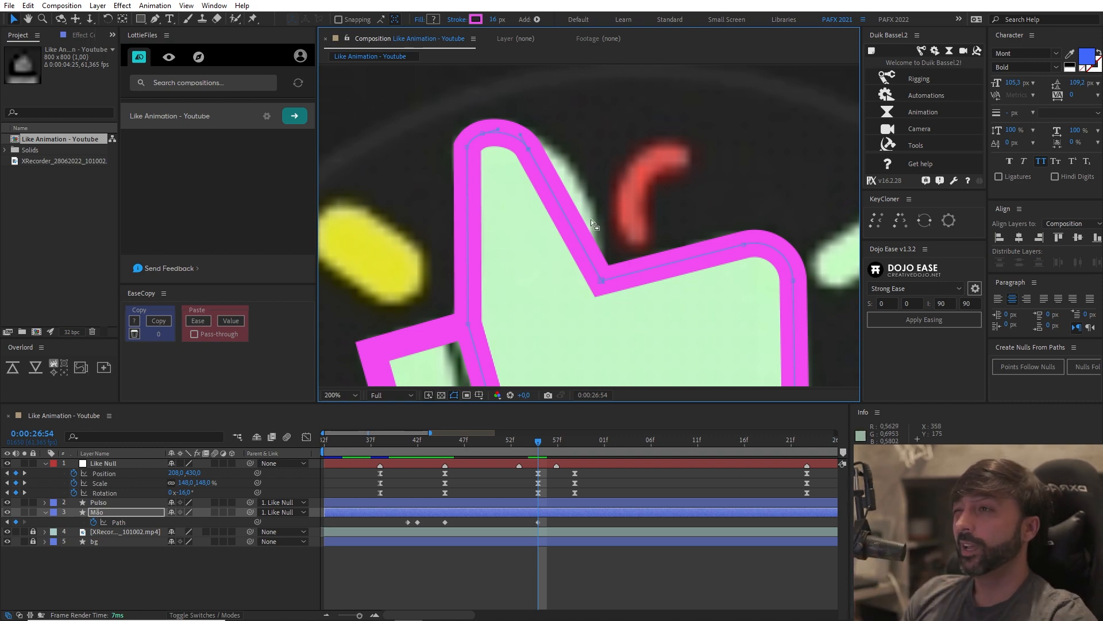
Step: Bend the curves of Mão's thumb points at 0:00:26:54 to follow the reference thumb's rounded outline
left_click_drag(529, 148, 569, 182)
left_click_drag(496, 195, 541, 196)
left_click_drag(511, 149, 520, 205)
Step: Set Mão's opacity to 50% and refine the thumb's outer curve against the reference at 0:00:26:54
key("t")
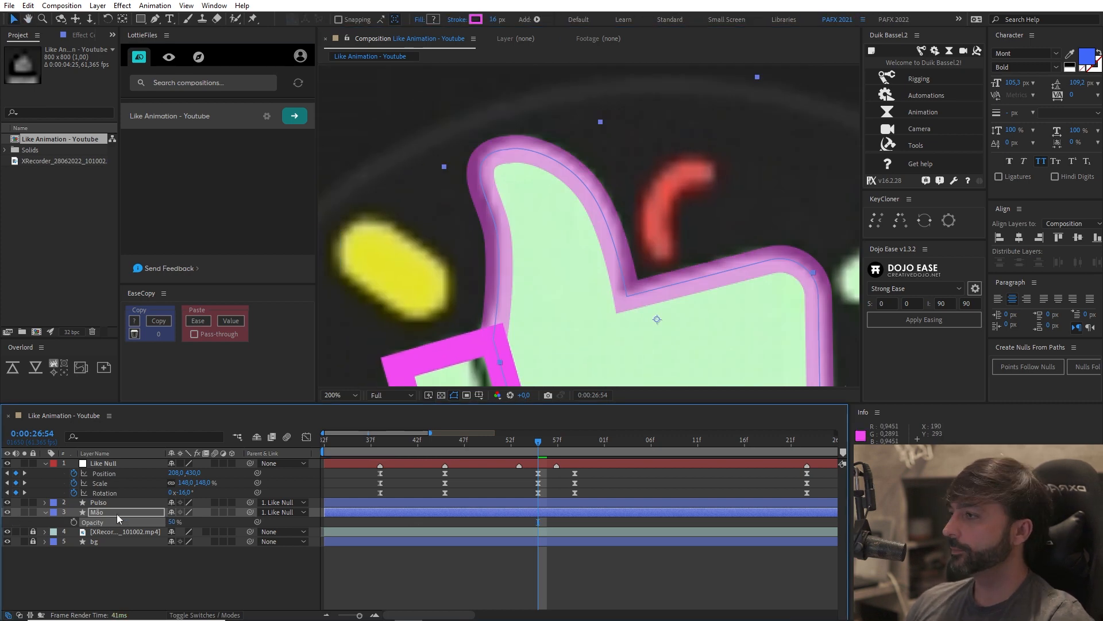
key("u")
scroll(571, 200, "up", 1)
scroll(571, 200, "down", 1)
key("t")
left_click(175, 531)
type("50")
key("Return")
key("u")
left_click_drag(584, 258, 589, 263)
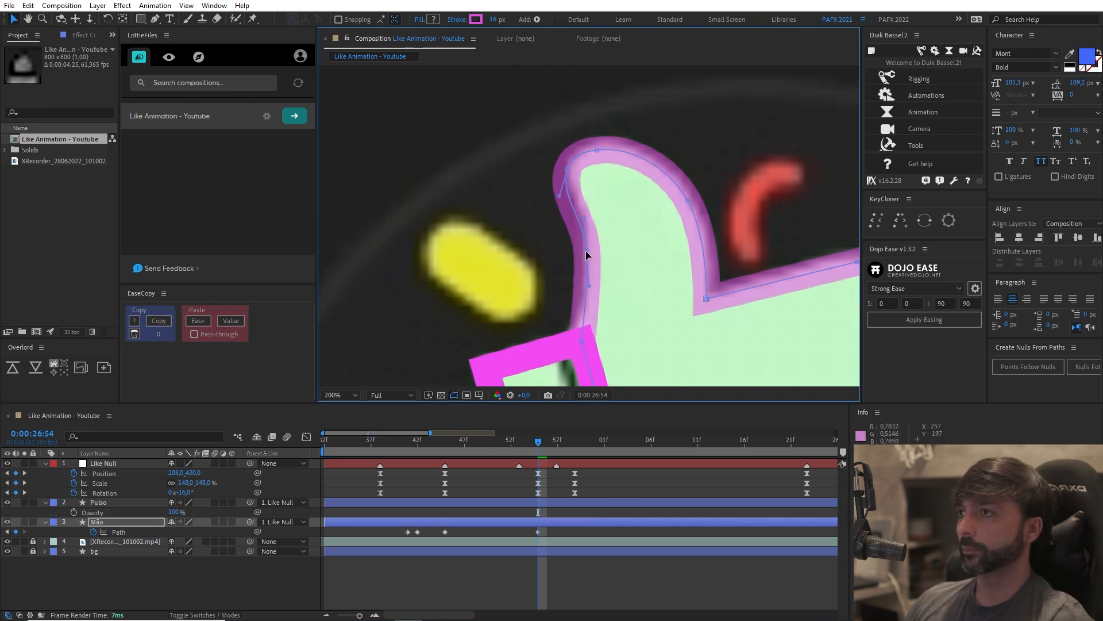
Step: Hide the reference video and restore Mão to full opacity
scroll(590, 264, "down", 2)
left_click(8, 541)
scroll(664, 297, "up", 1)
left_click(104, 522)
left_click(112, 501, "shift")
key("t")
left_click_drag(174, 532, 210, 533)
left_click(46, 521)
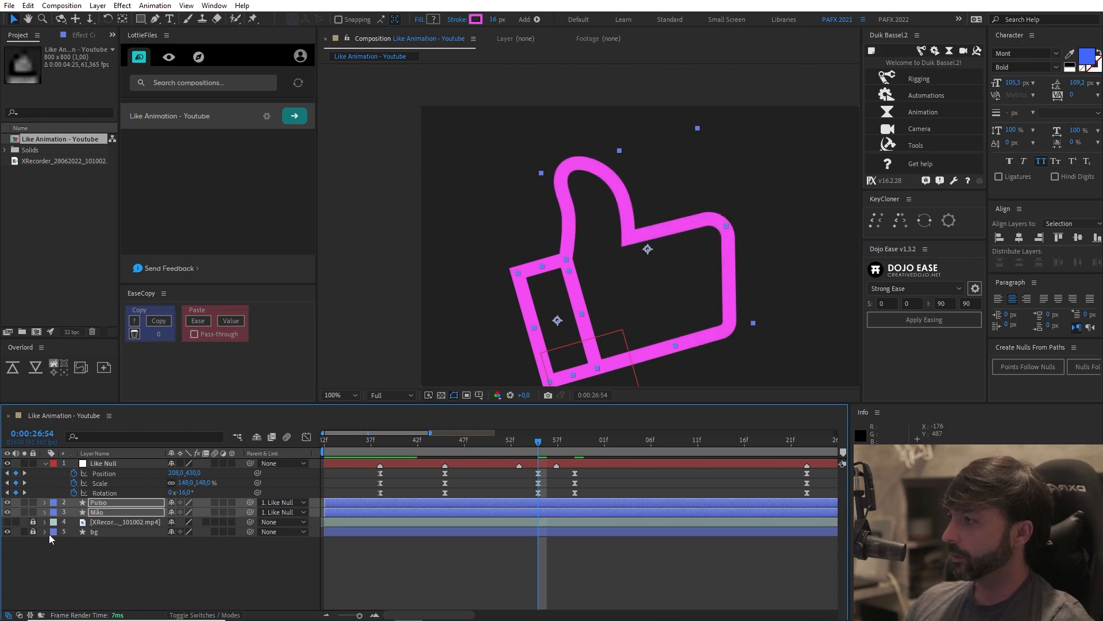
left_click(63, 566)
scroll(535, 330, "down", 1)
left_click_drag(586, 296, 564, 279)
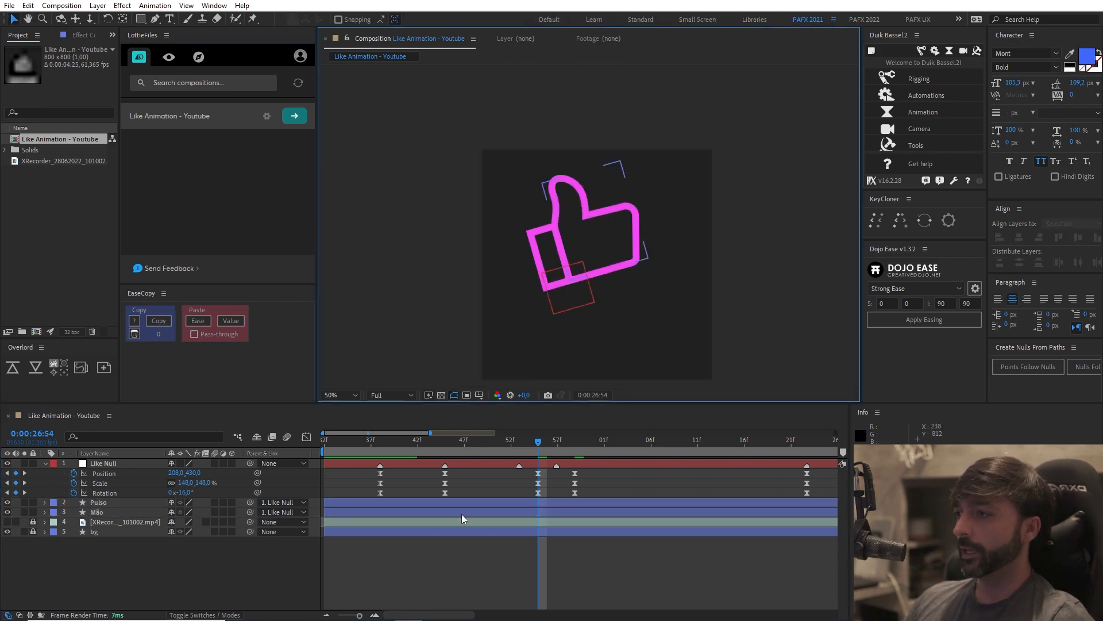
Step: Apply Easy Ease to all of Mão's Path keyframes
left_click(141, 512)
key("u")
key("j")
left_click_drag(380, 517, 571, 543)
key("F9")
left_click(471, 581)
Step: Copy Mão's raised-thumb Path keyframe to 0:00:26:58 to hold the pose
left_click_drag(443, 443, 571, 467)
left_click(525, 521)
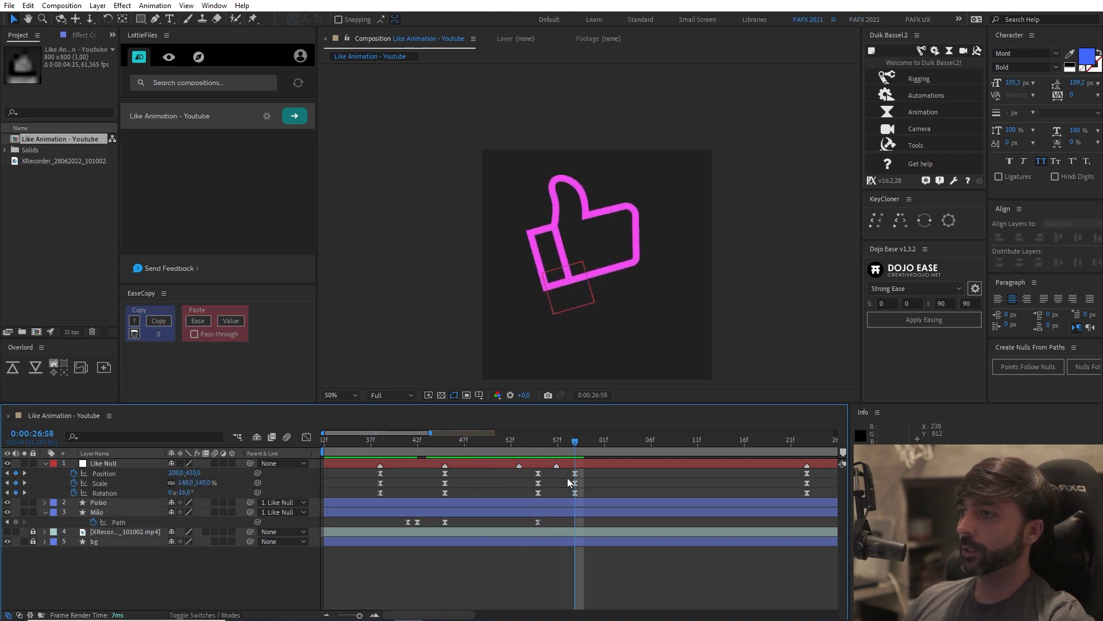
left_click_drag(525, 521, 573, 519)
key("ctrl+c")
key("ctrl+v")
left_click_drag(636, 578, 568, 580)
Step: Copy Mão's first open-thumb Path keyframe to 0:00:27:22, in line with Like Null's keyframes
left_click_drag(503, 448, 739, 458)
left_click_drag(501, 578, 568, 591)
left_click_drag(391, 520, 412, 530)
key("ctrl+c")
key("ctrl+v")
left_click_drag(710, 581, 561, 539)
left_click_drag(416, 445, 407, 493)
Step: Duplicate Mão's 0:00:27:22 Path keyframe at 0:00:27:35
left_click_drag(416, 442, 628, 475)
key("minus")
scroll(594, 256, "up", 4)
left_click_drag(542, 527, 578, 537)
key("ctrl+c")
key("ctrl+v")
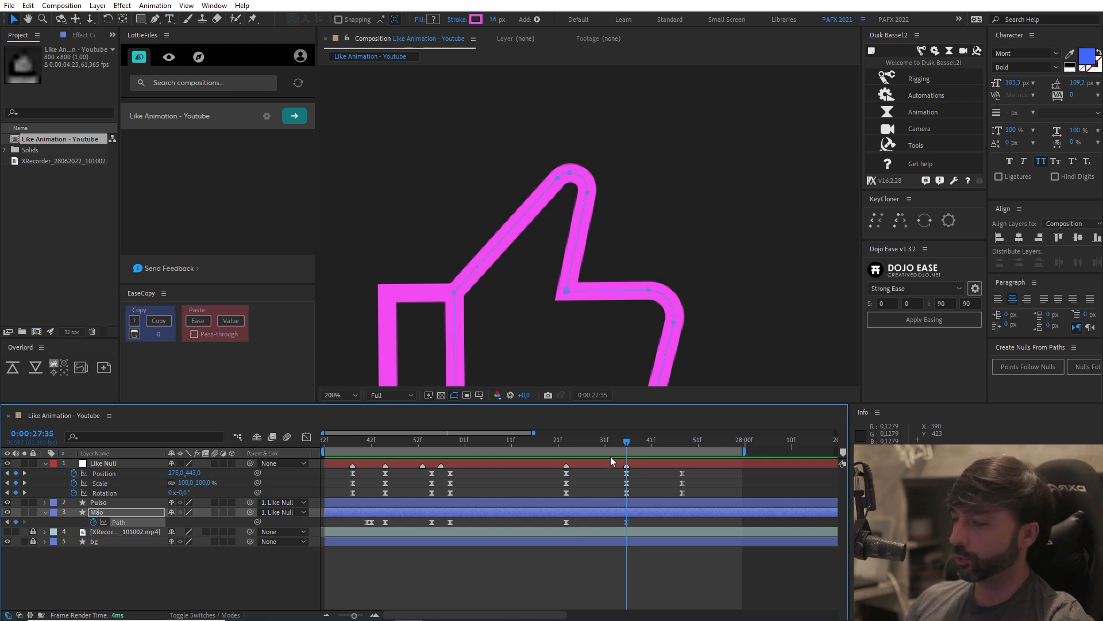
Step: Shift Mão's thumb-tip points slightly outward, toward the fingers, at the 0:00:27:22 Path keyframe
left_click(566, 439)
left_click(561, 524)
left_click(562, 522)
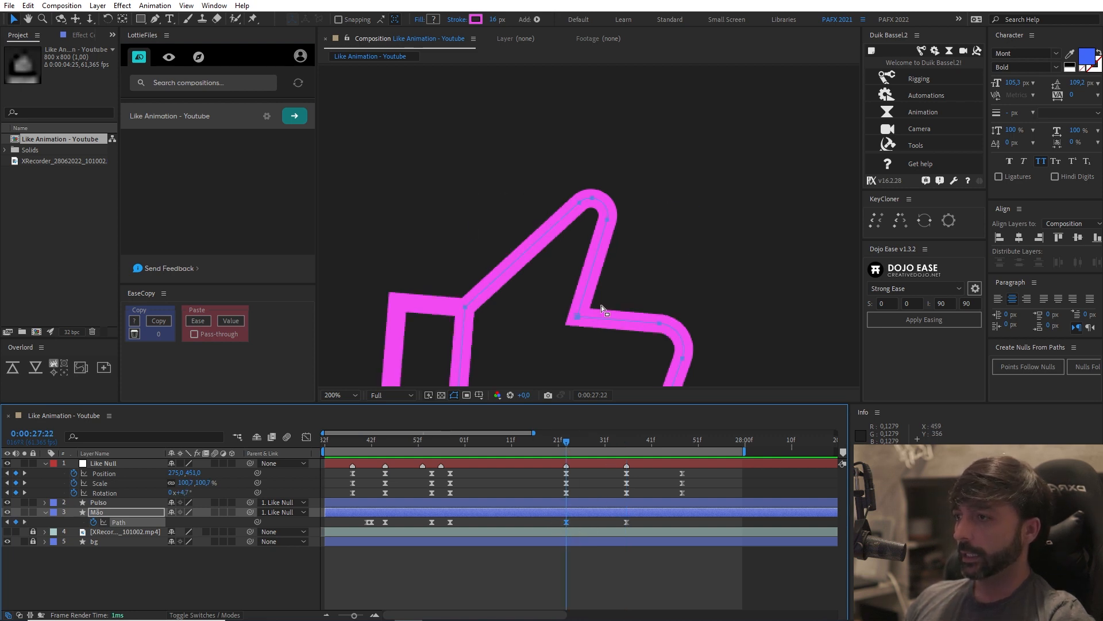
scroll(601, 309, "up", 2)
left_click_drag(523, 151, 660, 267)
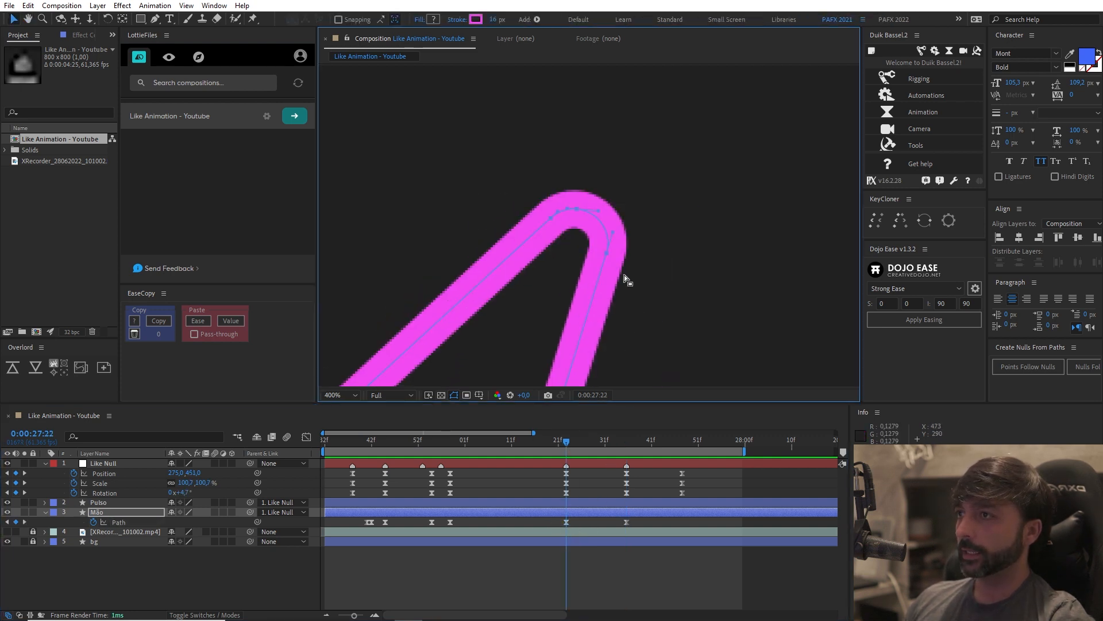
scroll(626, 288, "down", 2)
left_click_drag(591, 212, 599, 217)
left_click(558, 453)
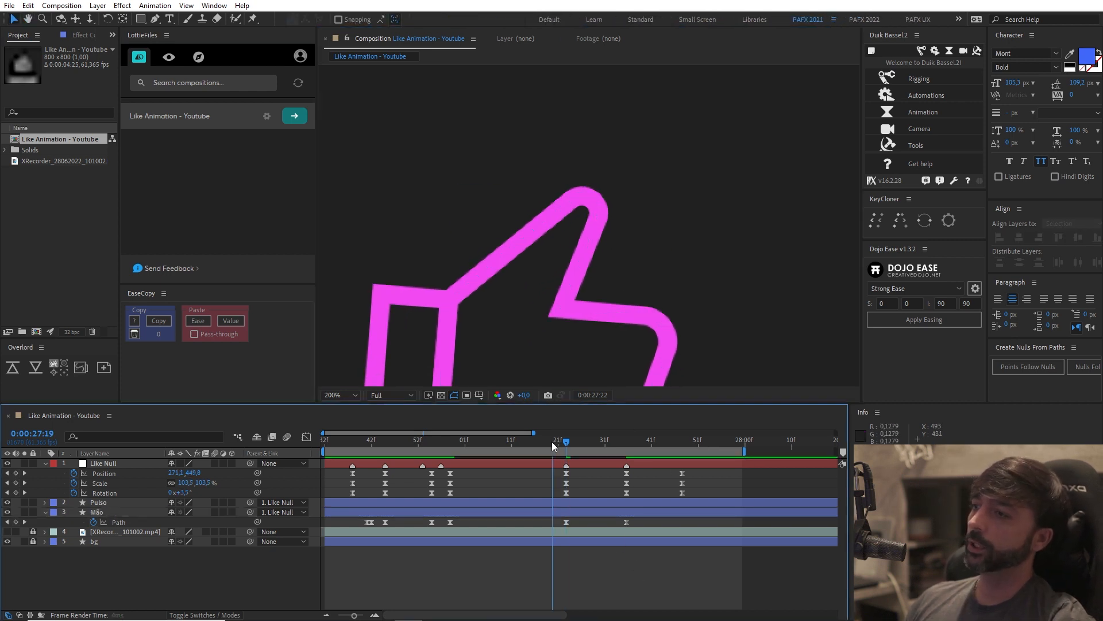
Step: Preview the hand's path animation and examine the raised-thumb pose at 0:00:26:60
left_click_drag(555, 441, 493, 441)
key("space")
scroll(584, 273, "down", 1)
left_click(500, 441)
key("space")
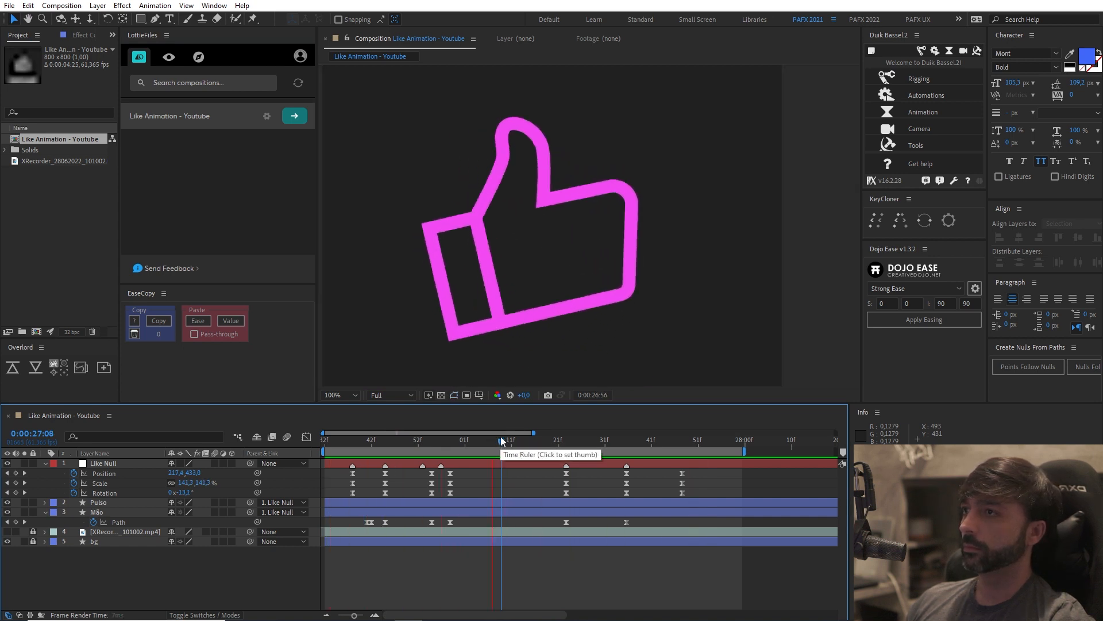
left_click_drag(499, 442, 460, 442)
mouse_move(478, 346)
left_mouse_down()
mouse_move(625, 336)
mouse_move(469, 331)
left_mouse_up()
scroll(575, 336, "down", 1)
scroll(569, 335, "up", 1)
scroll(506, 319, "down", 1)
left_click_drag(540, 307, 510, 313)
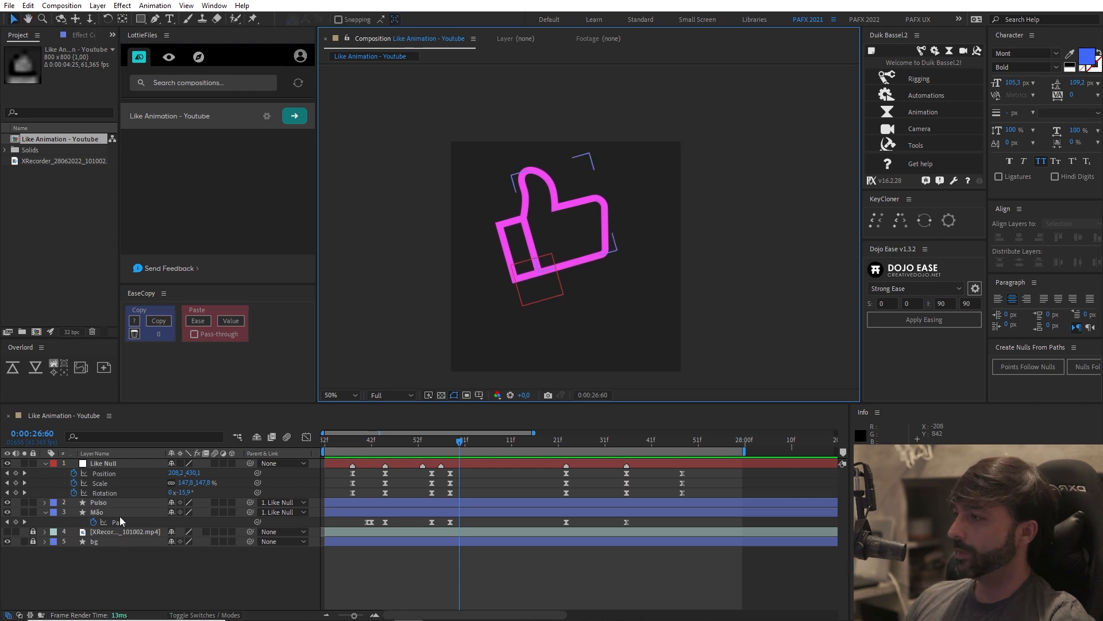
Step: Display the speed graph of Mão's Path and enlarge its keyframe range
left_click(119, 519)
left_click(307, 437)
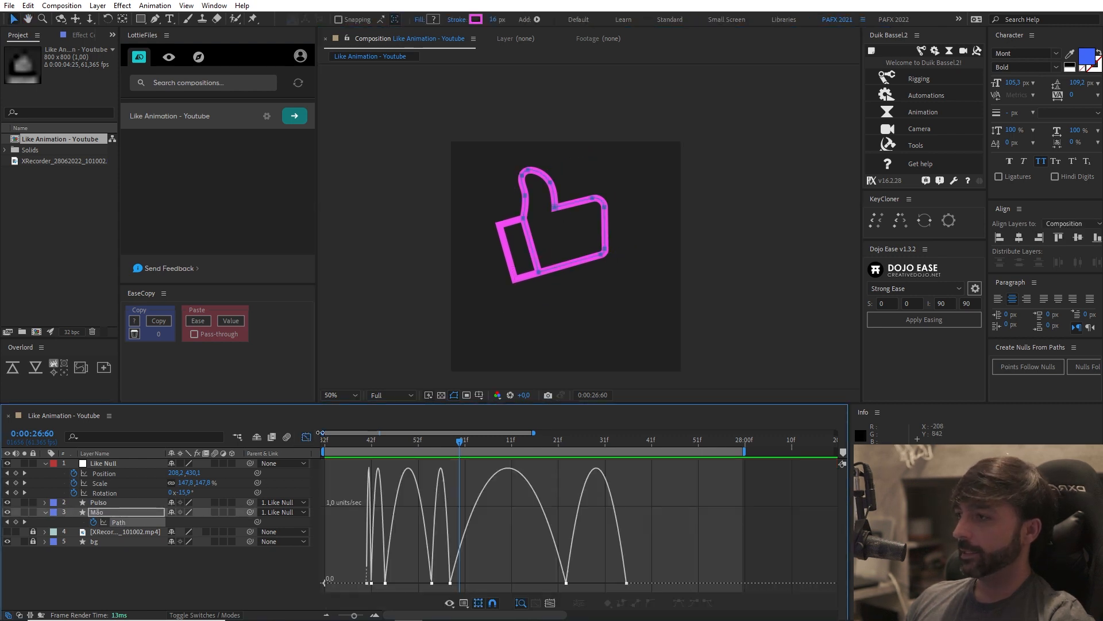
key("z")
left_click(354, 542)
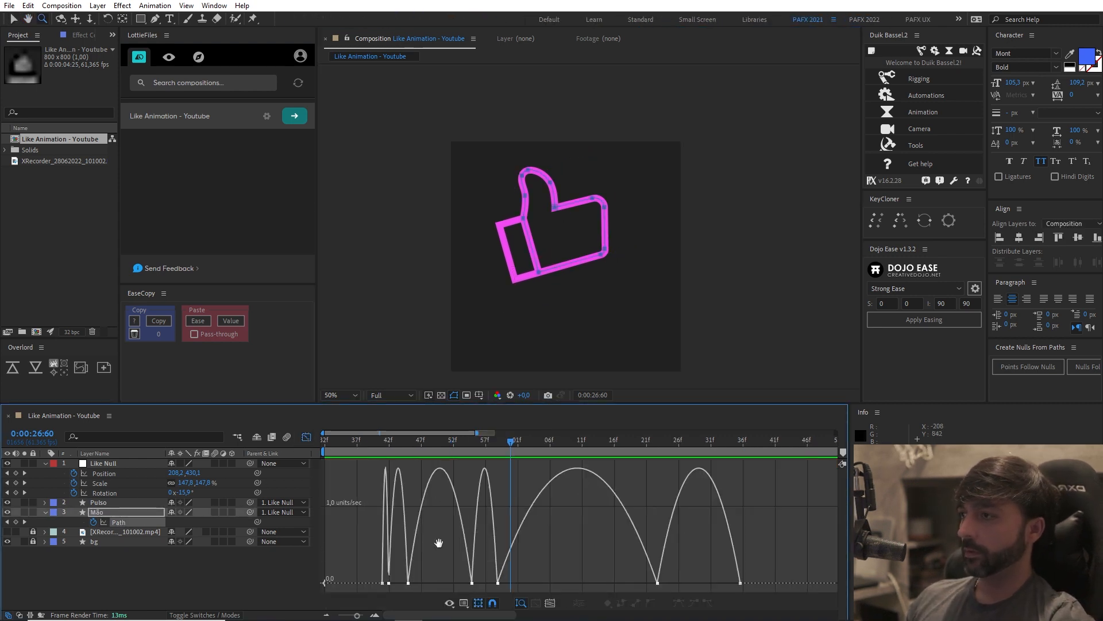
left_click(426, 535)
key("v")
Step: Lengthen the incoming ease of Mão's 0:00:26:54 Path keyframe so speed peaks soon after 0:00:26:44, and preview the thumb raise
left_click_drag(347, 443, 403, 459)
key("minus")
scroll(402, 529, "left", 1)
key("equal")
left_click_drag(414, 532, 497, 535)
left_click_drag(476, 583, 493, 582)
left_click_drag(462, 447, 511, 448)
key("ctrl+z")
left_click_drag(546, 583, 513, 583)
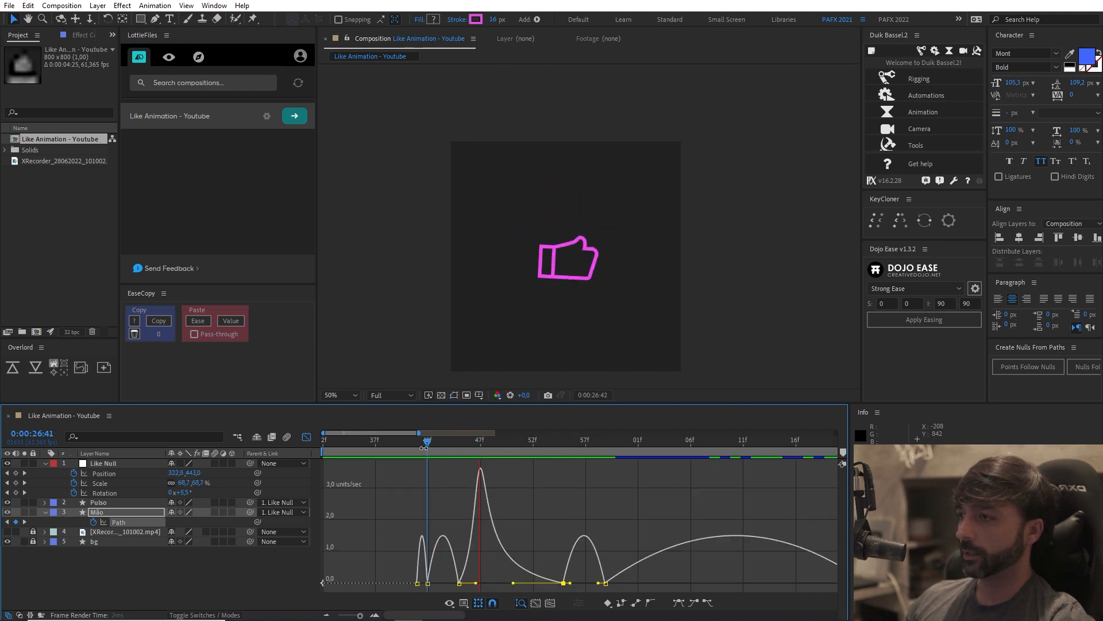
left_click_drag(427, 447, 433, 474)
key("space")
key("space")
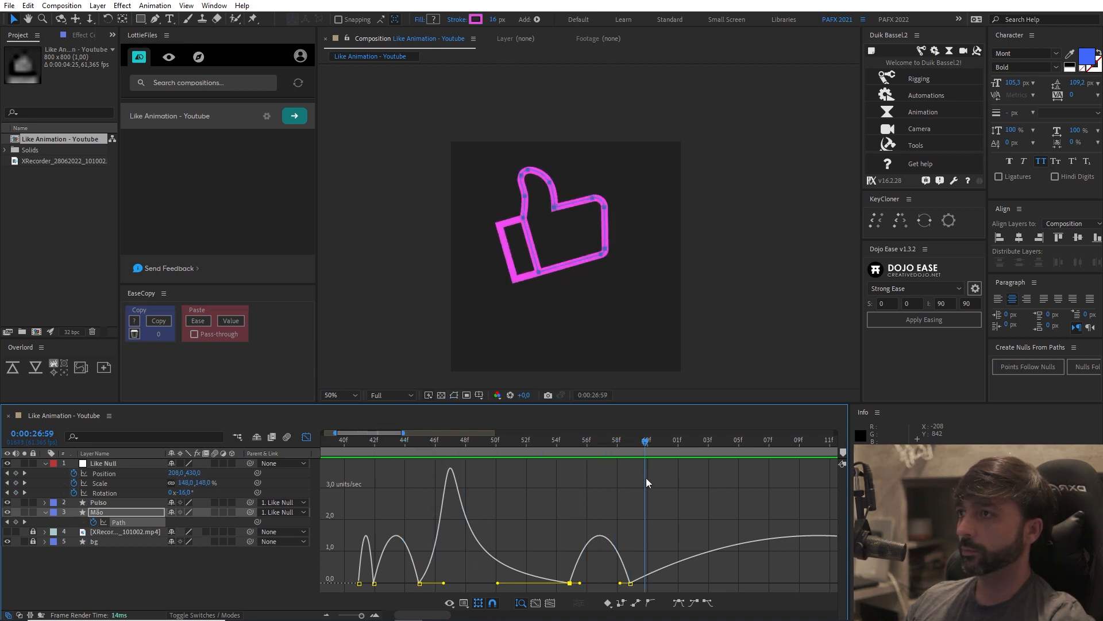
Step: Lengthen the outgoing ease of Mão's 0:00:26:58 Path keyframe for a slower start to the return, and preview the motion
left_click_drag(710, 518, 548, 512)
key("minus")
left_click_drag(546, 589, 594, 584)
left_click(524, 584)
left_click_drag(578, 448, 476, 474)
key("space")
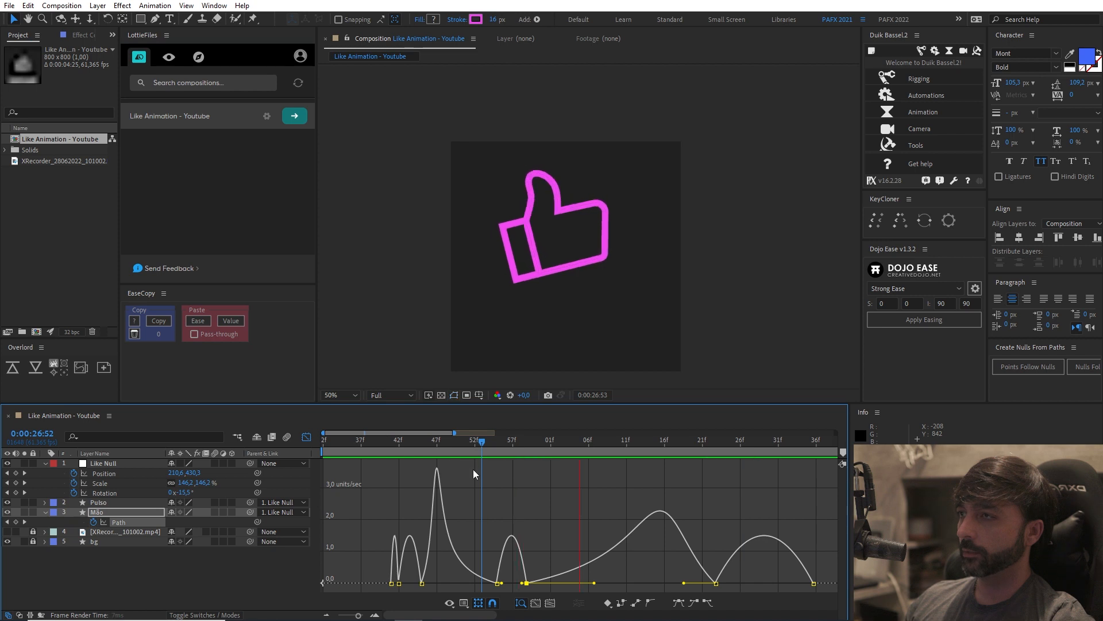
left_click_drag(526, 445, 722, 529)
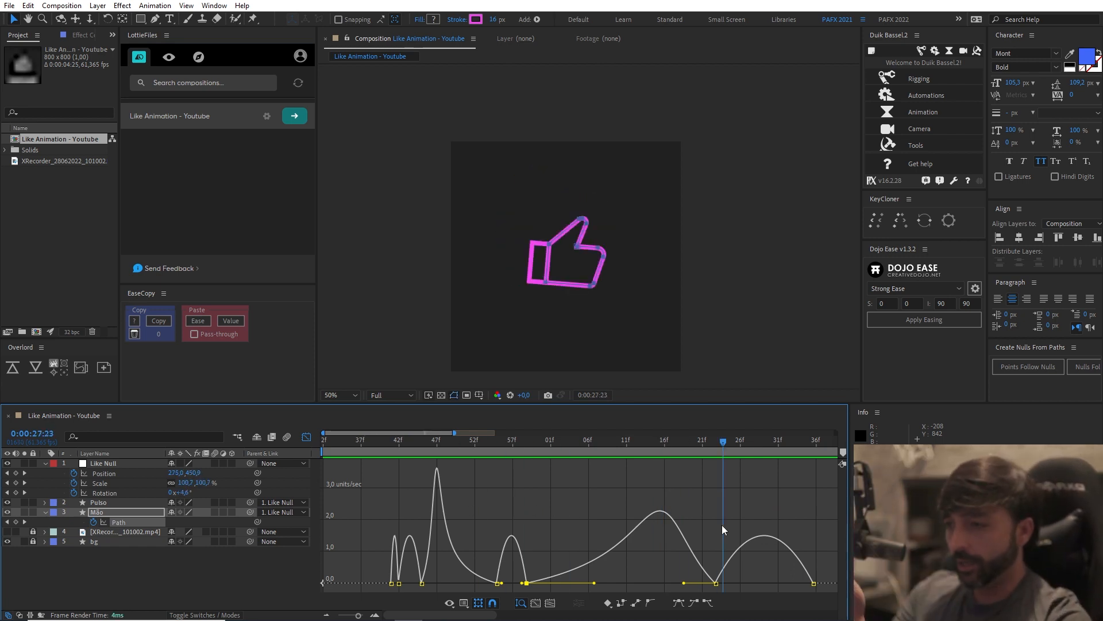
left_click_drag(682, 441, 667, 463)
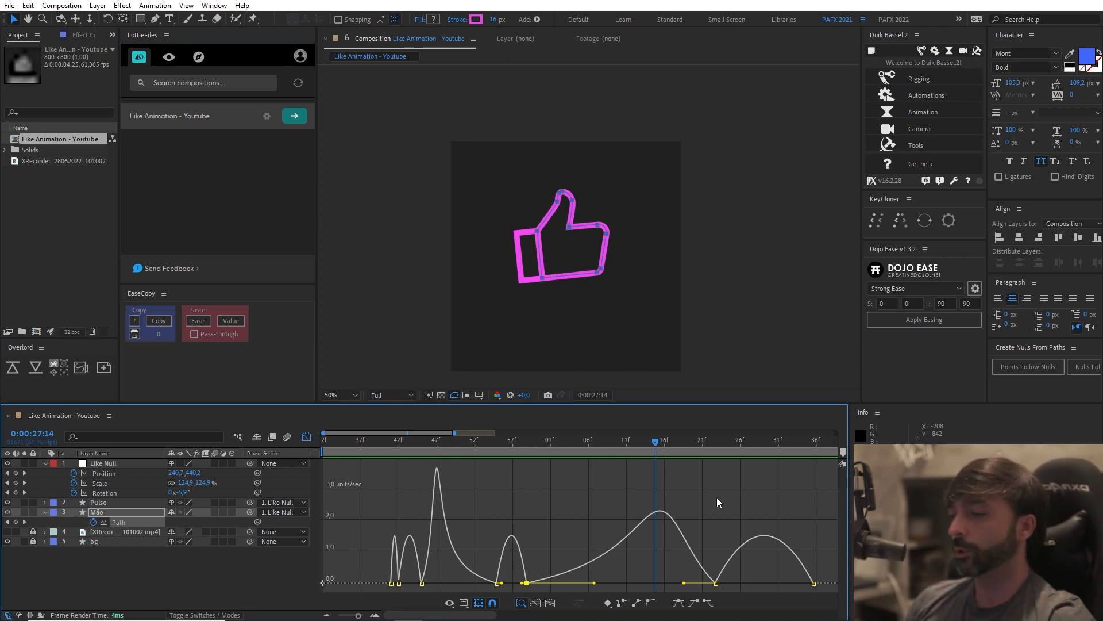
Step: Try shifting the Path speed peak between 0:00:26:58 and 0:00:27:22 earlier, preview the return motion, and undo the change
left_click(632, 442)
left_click_drag(683, 583, 565, 582)
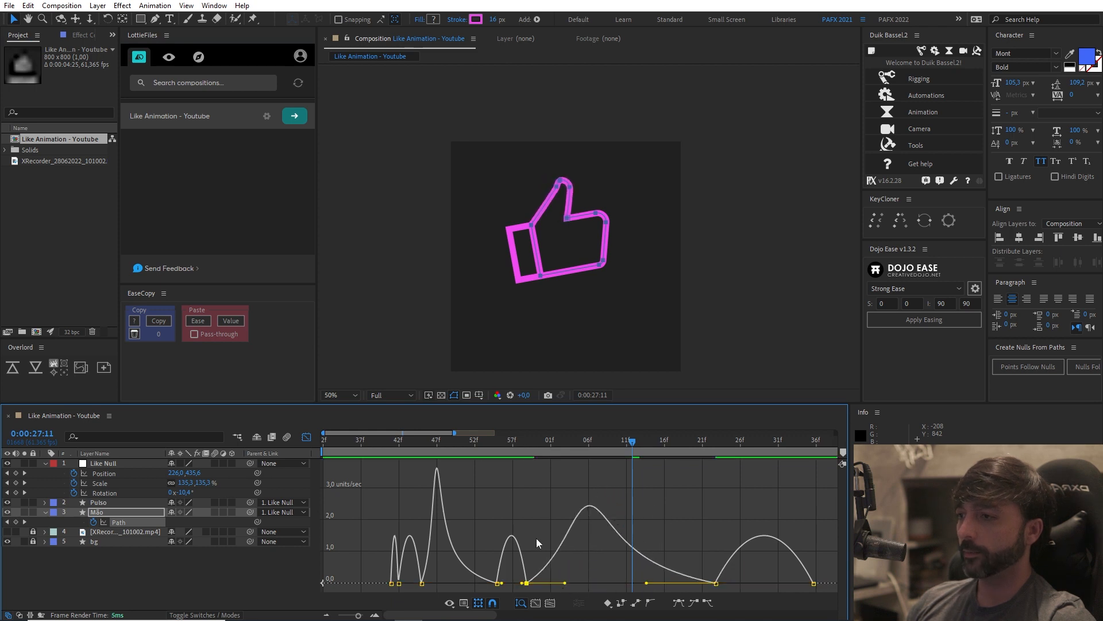
key("space")
left_click(517, 440)
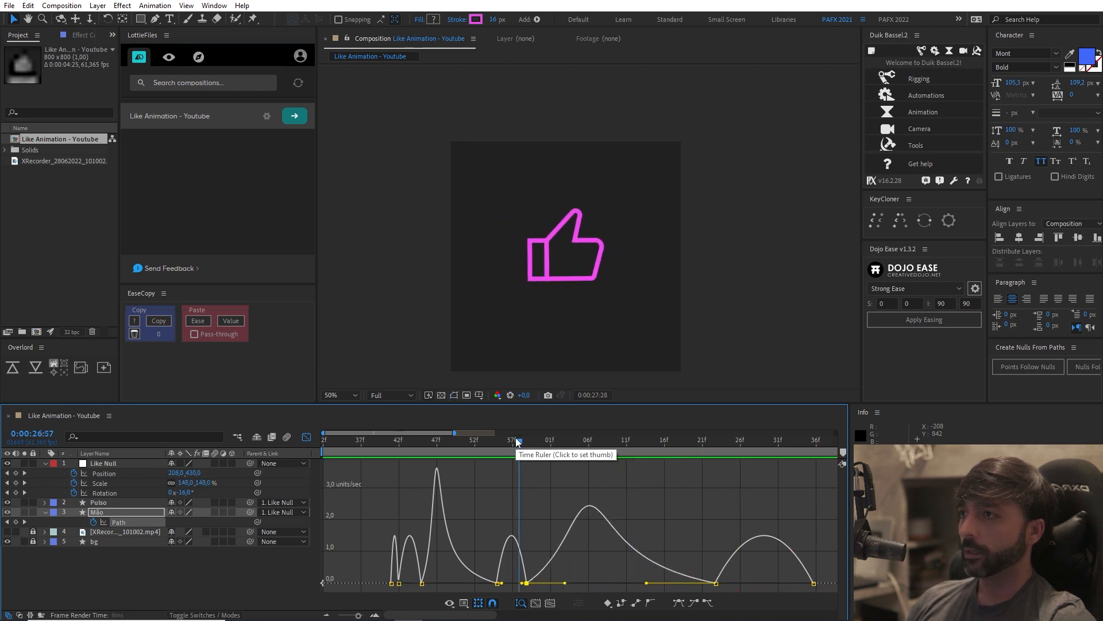
left_click_drag(517, 440, 707, 482)
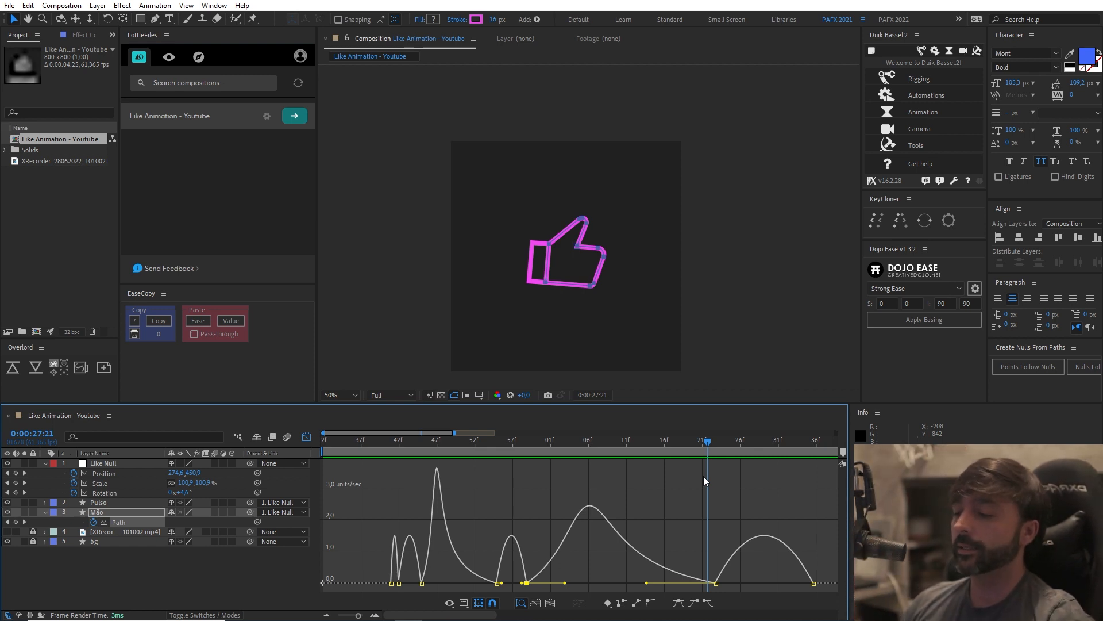
key("ctrl+z")
key("ctrl+z")
Step: Review the hand's return from about 0:00:26:59 and inspect the later part of Mão's Path speed graph
left_click_drag(633, 446, 537, 447)
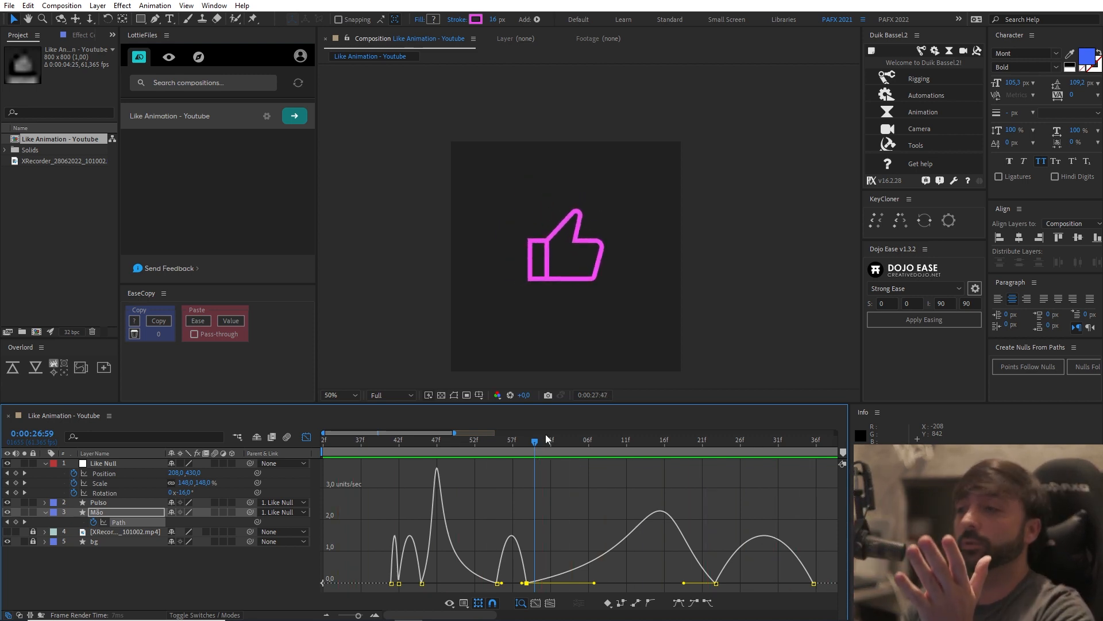
left_click(505, 455)
key("minus")
key("minus")
key("equal")
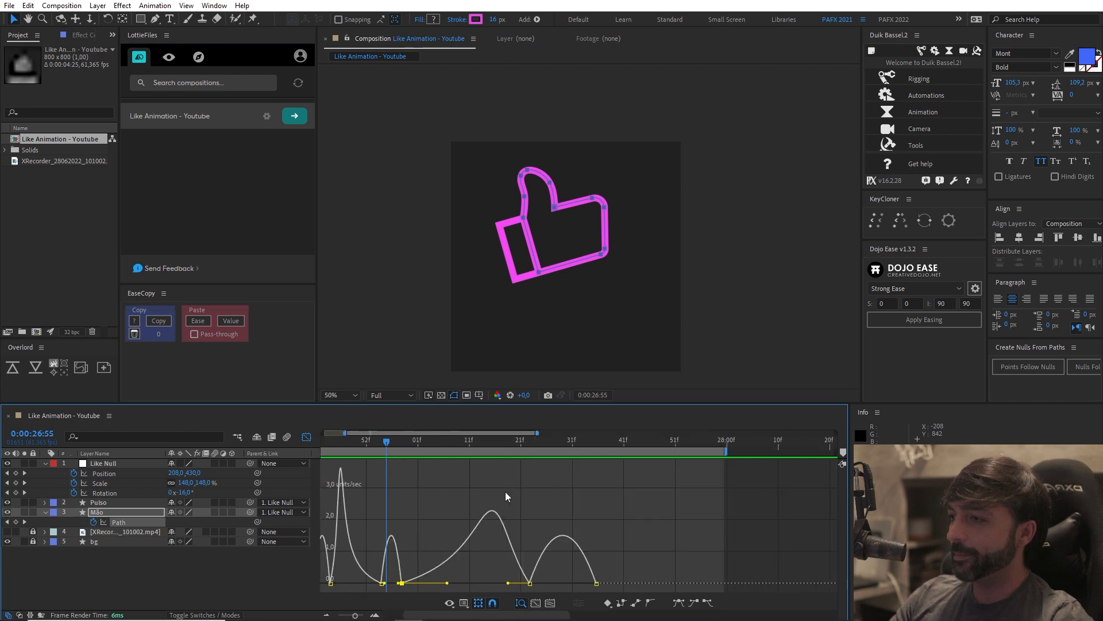
Step: Review Mão's Path speed graph and preview the hand animation from 0:00:26:34
left_click_drag(485, 494, 595, 500)
left_click(401, 442)
left_click_drag(392, 443, 340, 443)
key("space")
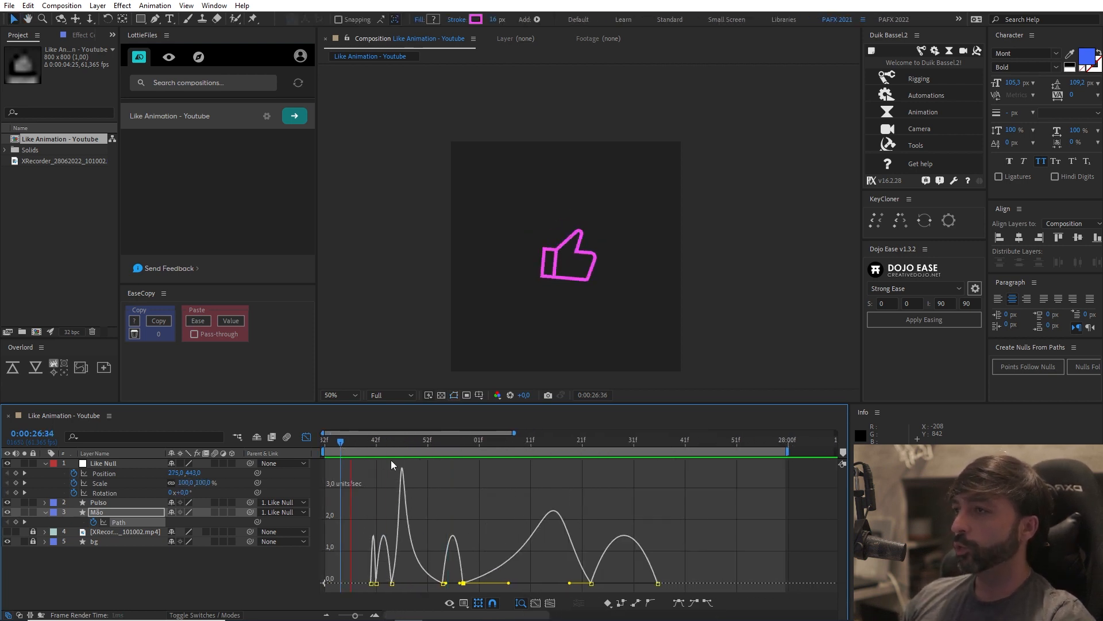
Step: Leave the speed graph and compare the hand at 0:00:27:41 with the reference video, hiding the reference again
left_click_drag(504, 451, 688, 441)
key("shift+F3")
left_click(7, 532)
scroll(588, 229, "up", 2)
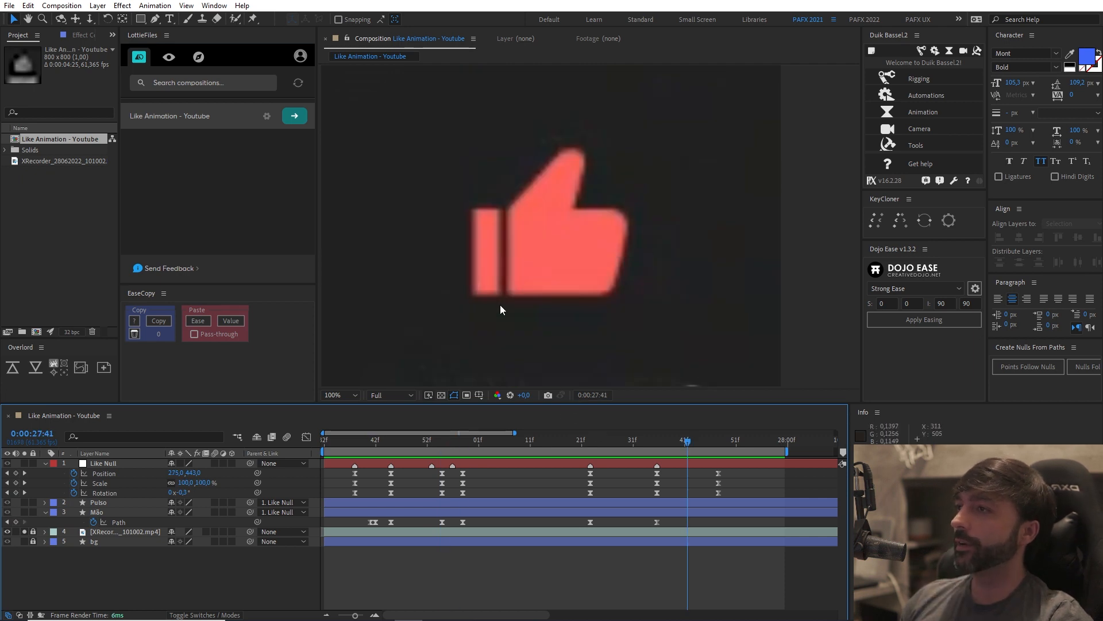
left_click_drag(509, 205, 536, 215)
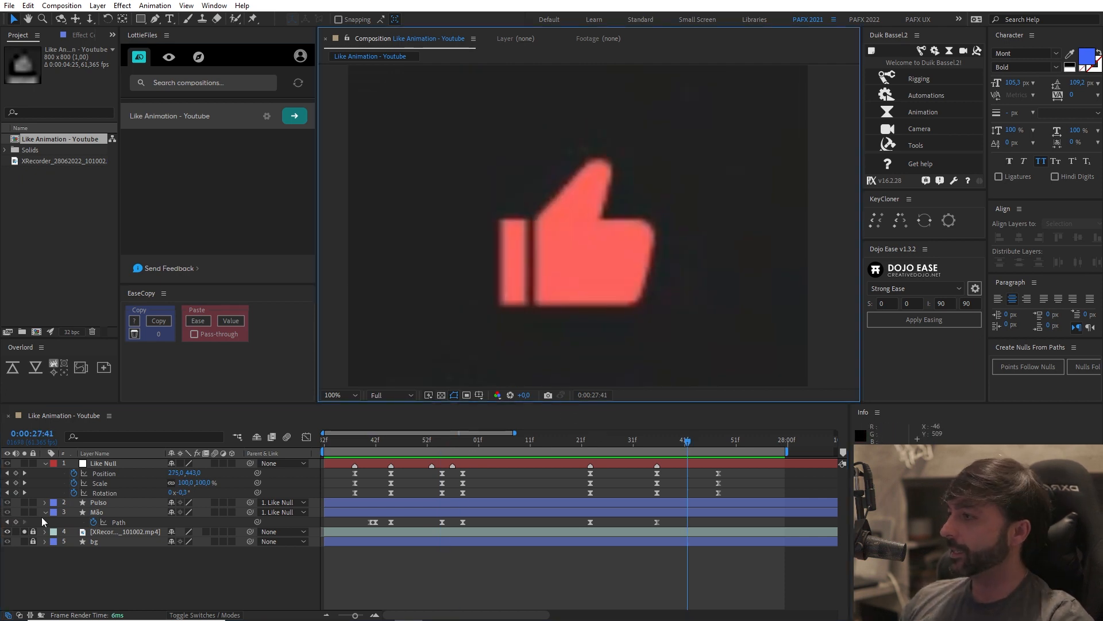
left_click(8, 532)
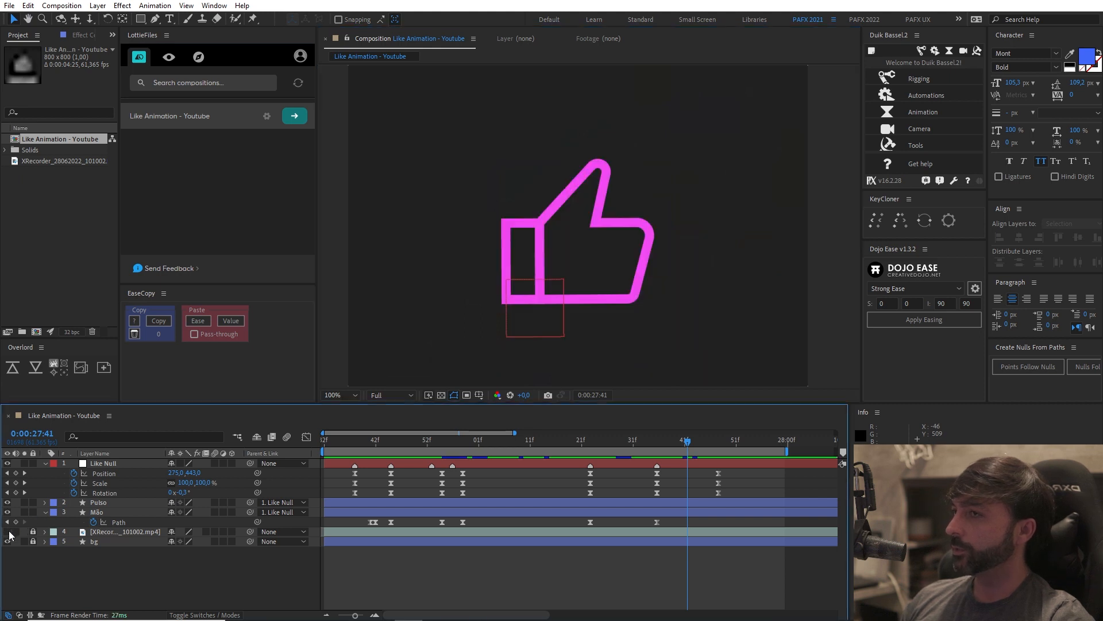
Step: Show the rulers and place a vertical guide on the line dividing the wrist from the hand at 0:00:27:41
key("h")
scroll(466, 292, "up", 4)
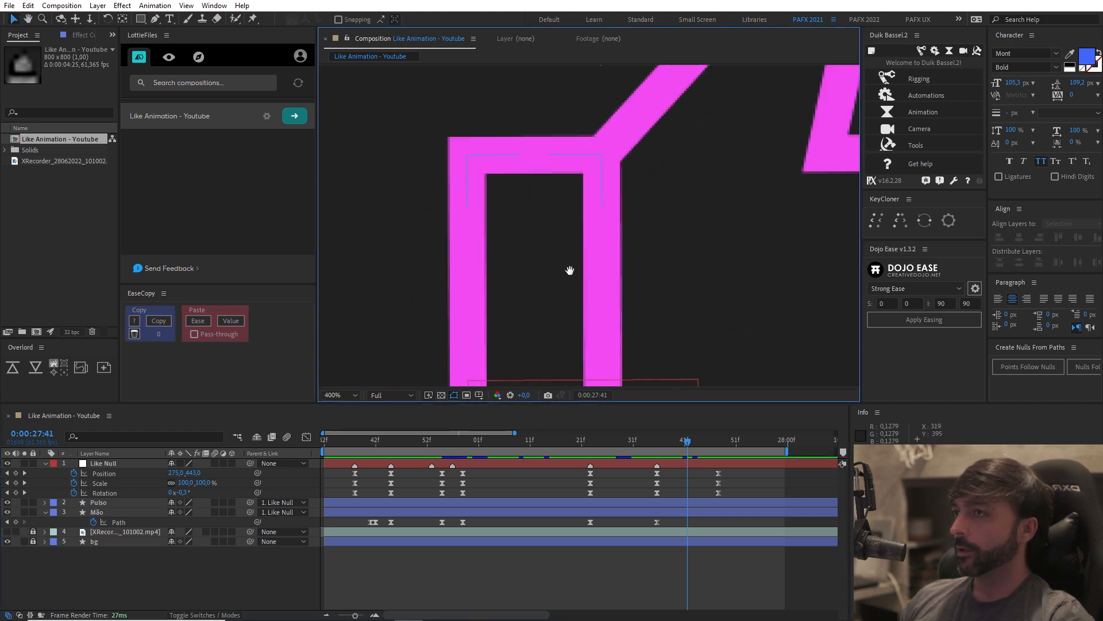
scroll(540, 259, "down", 2)
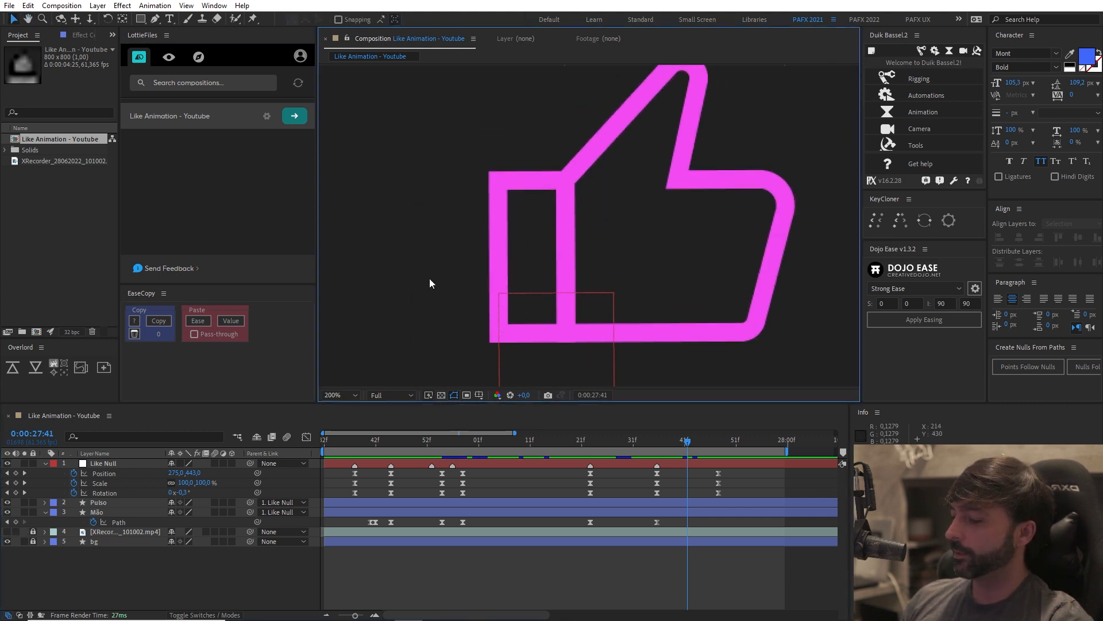
key("ctrl+r")
left_click_drag(319, 284, 563, 316)
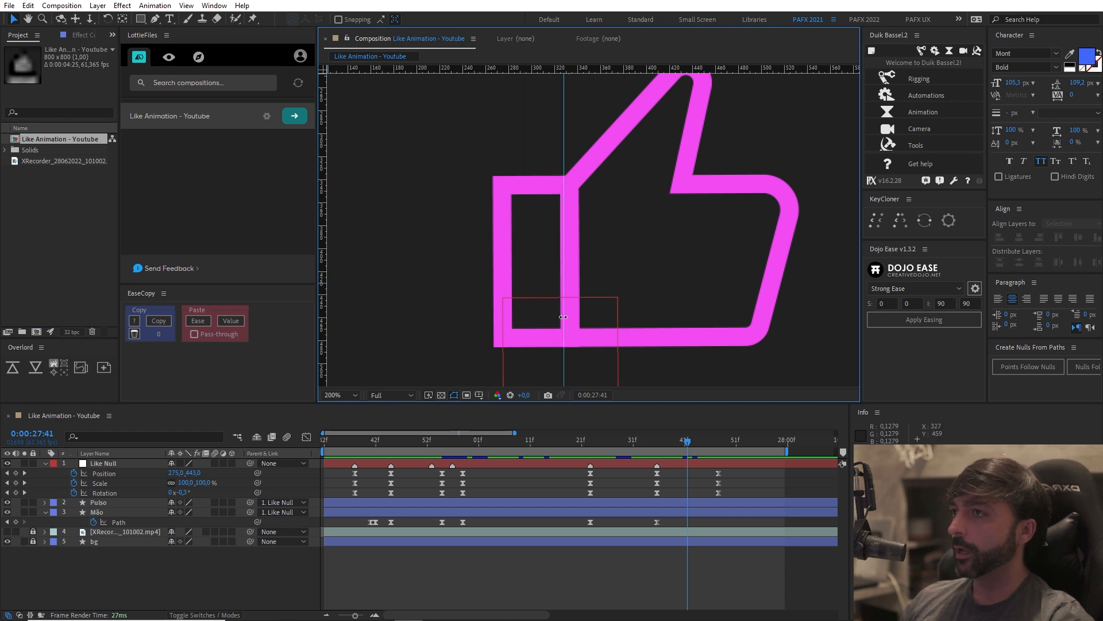
Step: Examine up close how the vertical guide lines up with the stroke between wrist and hand
key("space")
left_click_drag(547, 225, 563, 305)
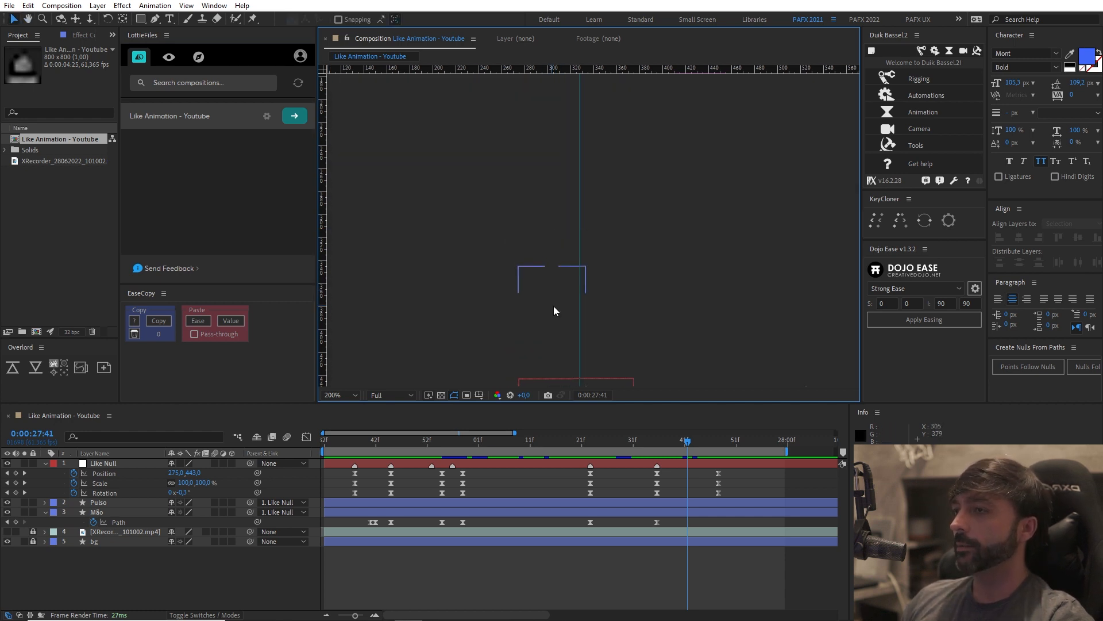
scroll(551, 305, "up", 3)
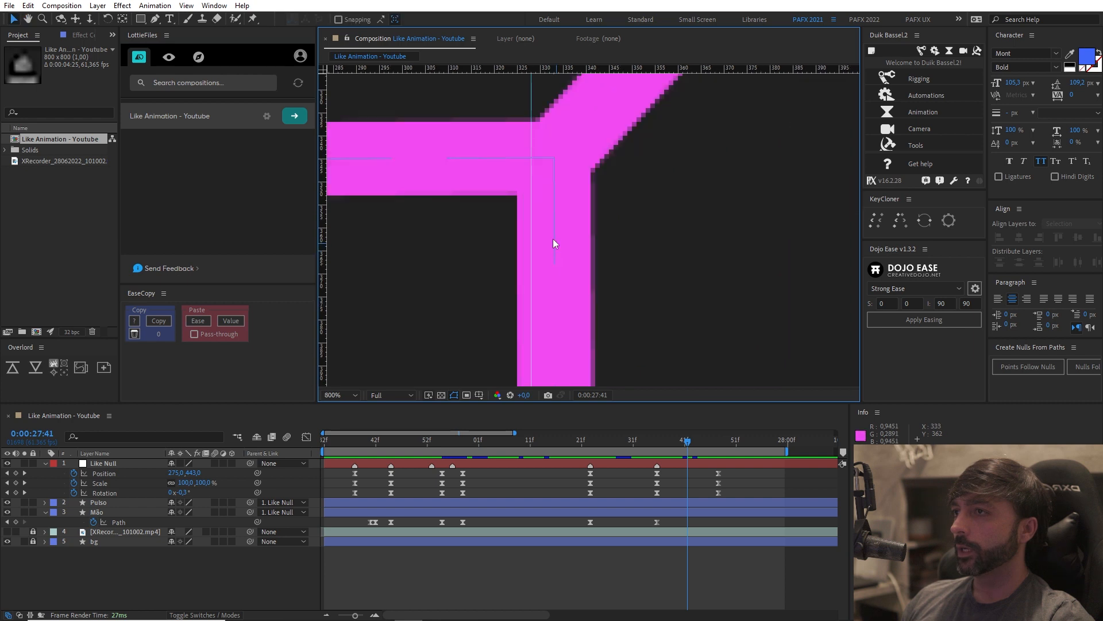
key("space")
left_click_drag(528, 190, 559, 293)
left_click_drag(563, 244, 563, 253)
scroll(564, 254, "down", 5)
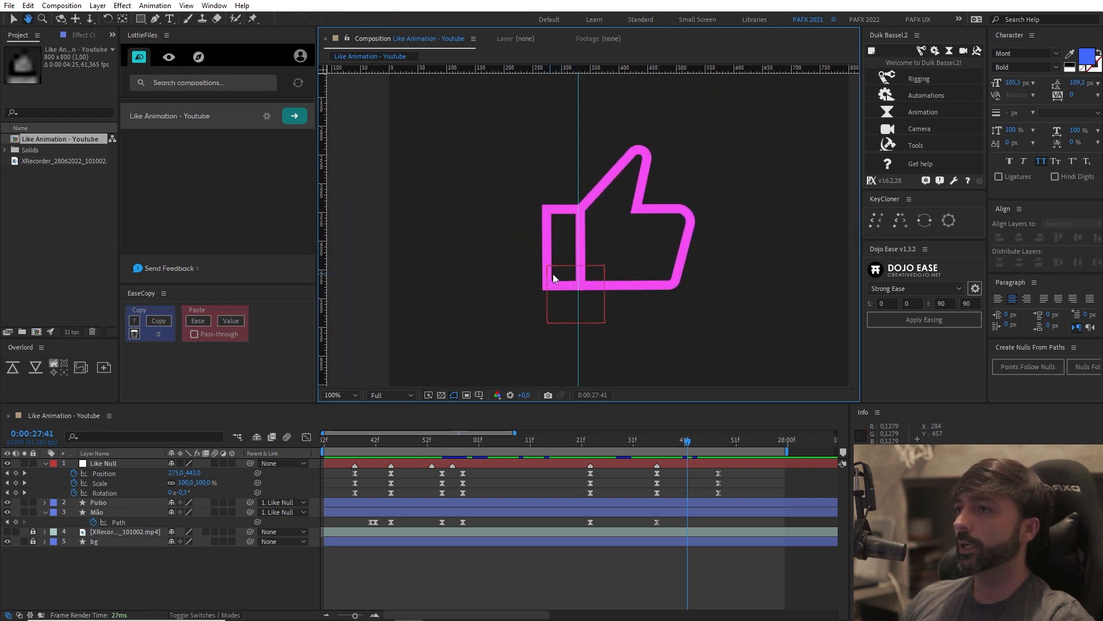
scroll(551, 273, "up", 2)
Step: Go to 0:00:26:41 and add a Fill to the Mão shape layer
left_click_drag(696, 451, 377, 461)
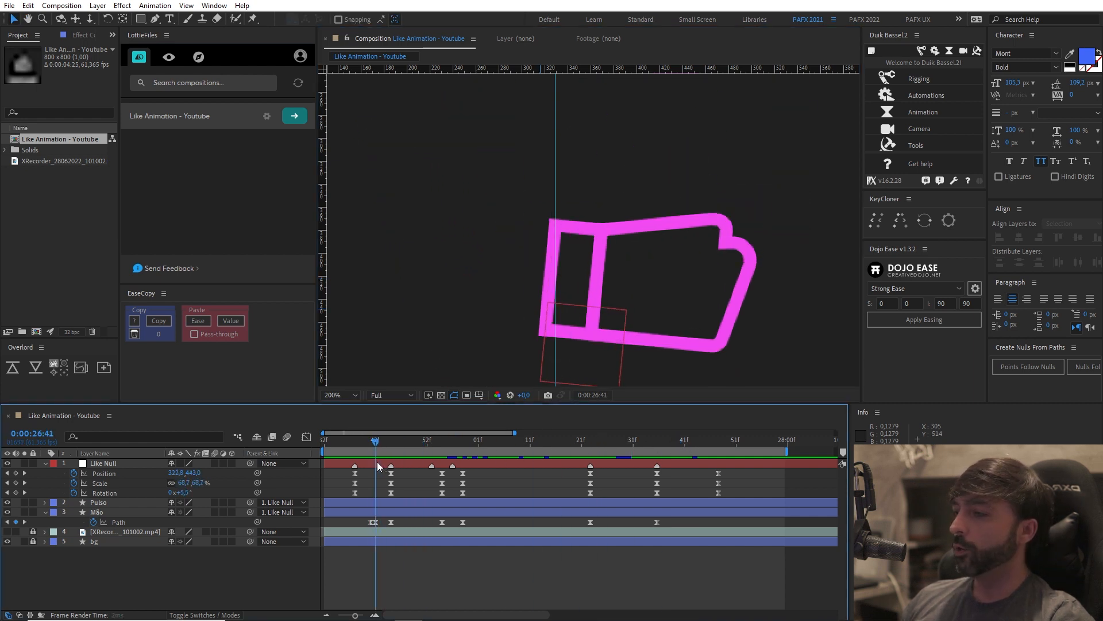
left_click(102, 512)
left_click(137, 503)
left_click(134, 511)
key("u")
key("u")
left_click(238, 522)
left_click(298, 343)
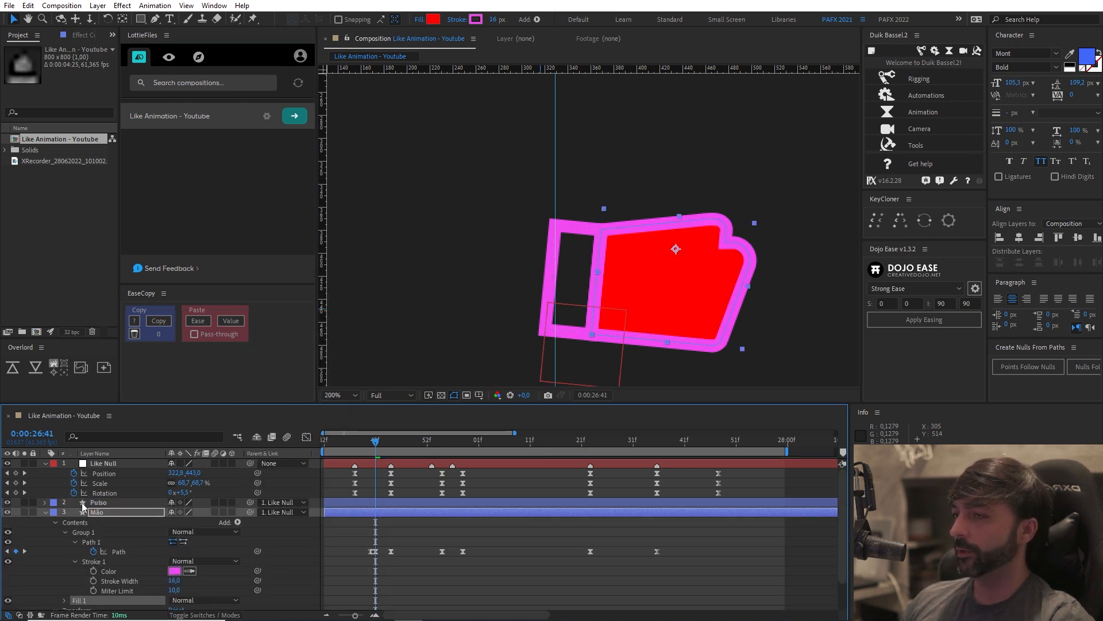
Step: Match the Mão fill colour to its pink stroke by sampling the stroke colour
scroll(107, 566, "down", 1)
left_click(65, 566)
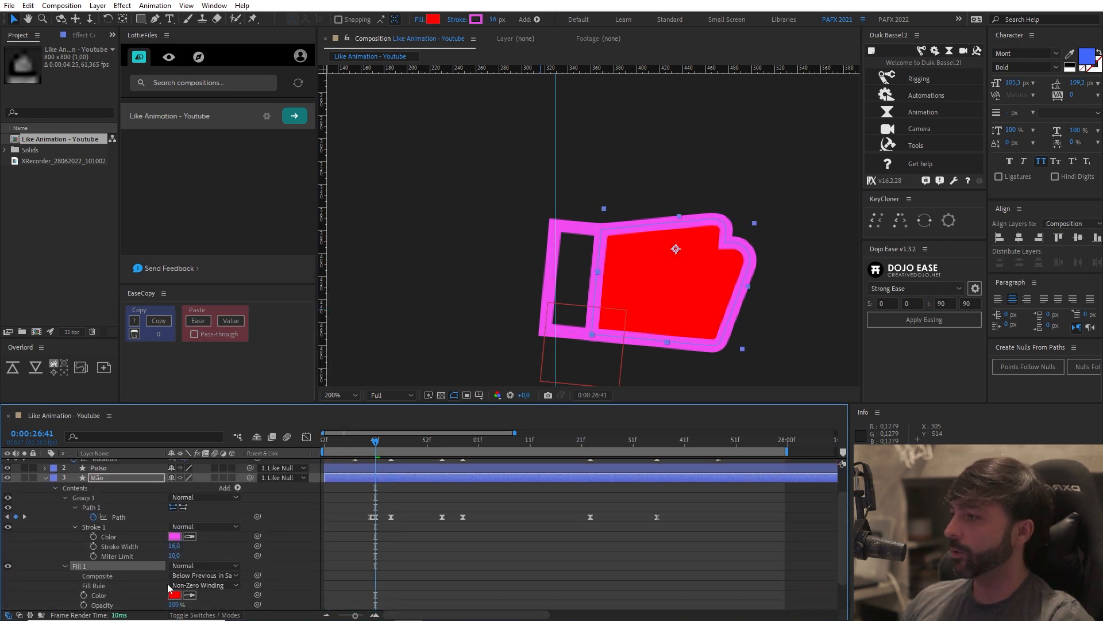
left_click(635, 289)
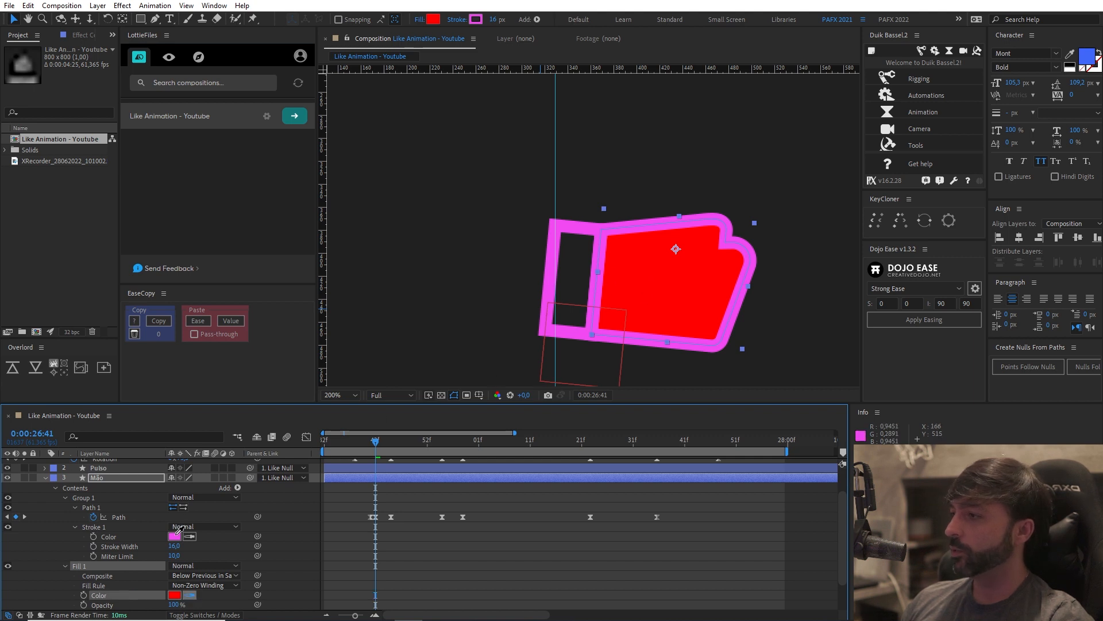
left_click(174, 534)
Step: Add a Fill to the Pulso shape layer and sample its pink stroke for the fill colour
scroll(106, 498, "up", 1)
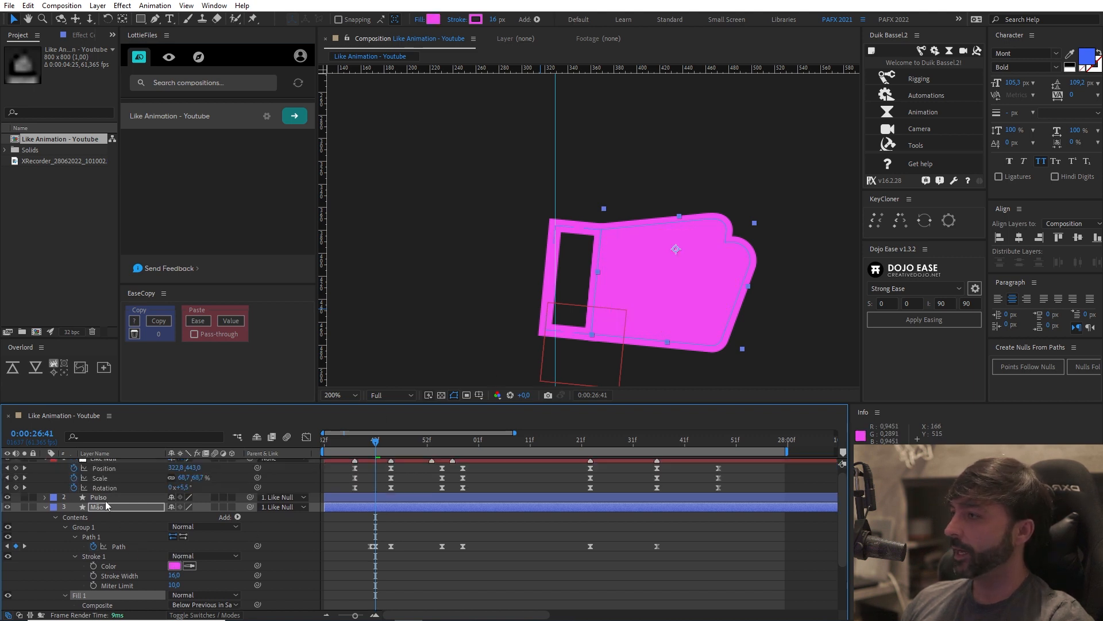
left_click(69, 499)
left_click(45, 497)
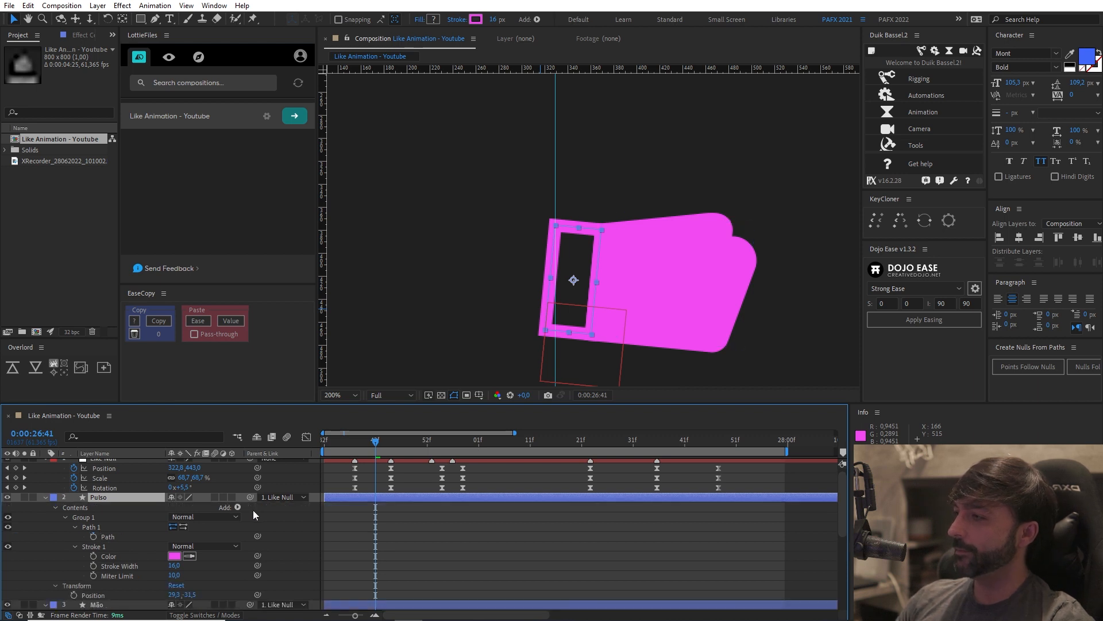
left_click(238, 507)
left_click(265, 326)
scroll(82, 535, "down", 2)
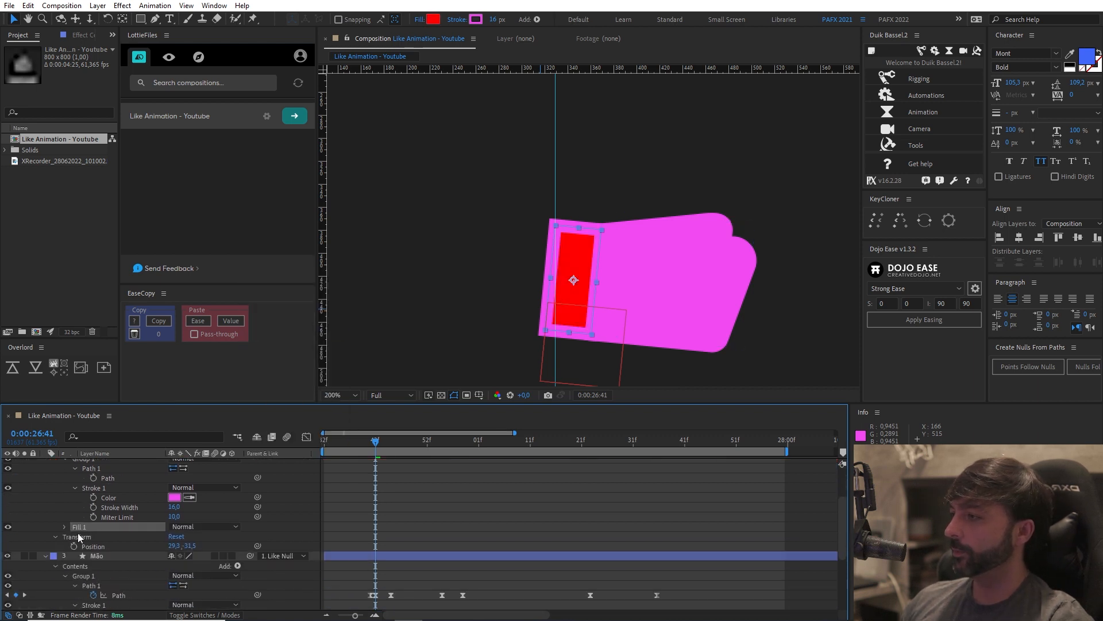
left_click(64, 526)
left_click(190, 555)
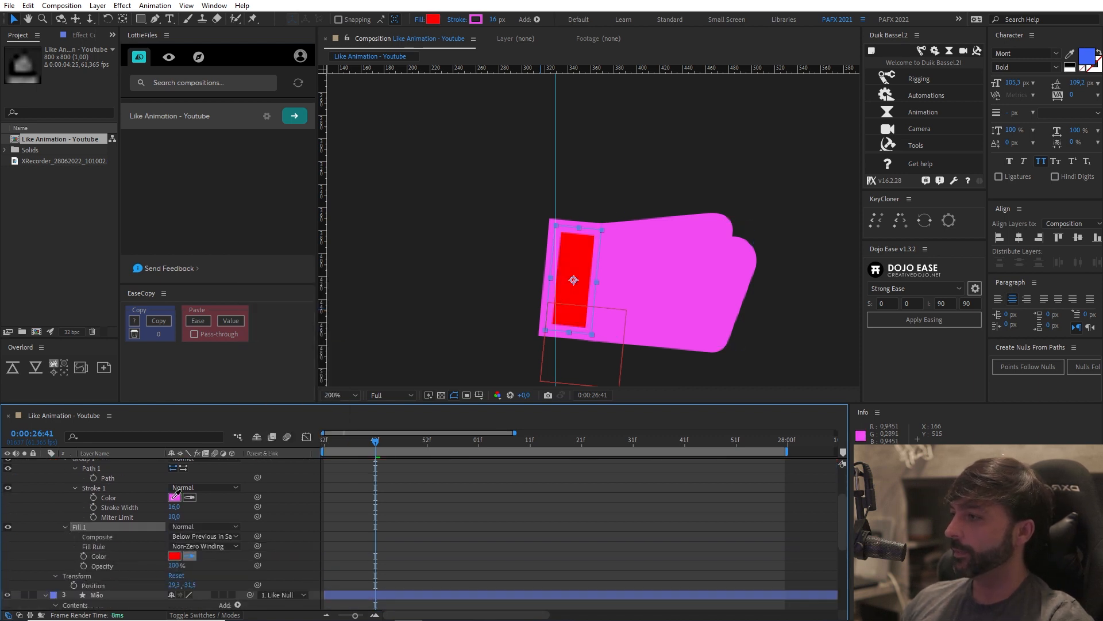
left_click(174, 497)
scroll(68, 521, "up", 2)
Step: Add Fill Opacity keyframes of 100% to Pulso and Mão at 0:00:26:41 and show only their keyframed properties
scroll(89, 558, "down", 1)
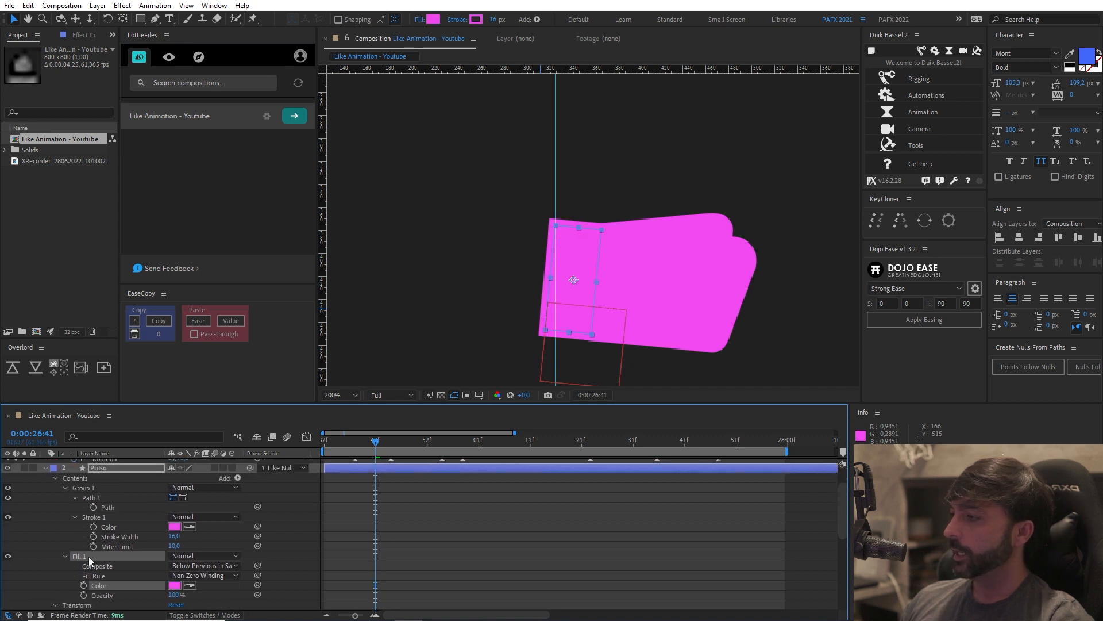
scroll(146, 568, "down", 1)
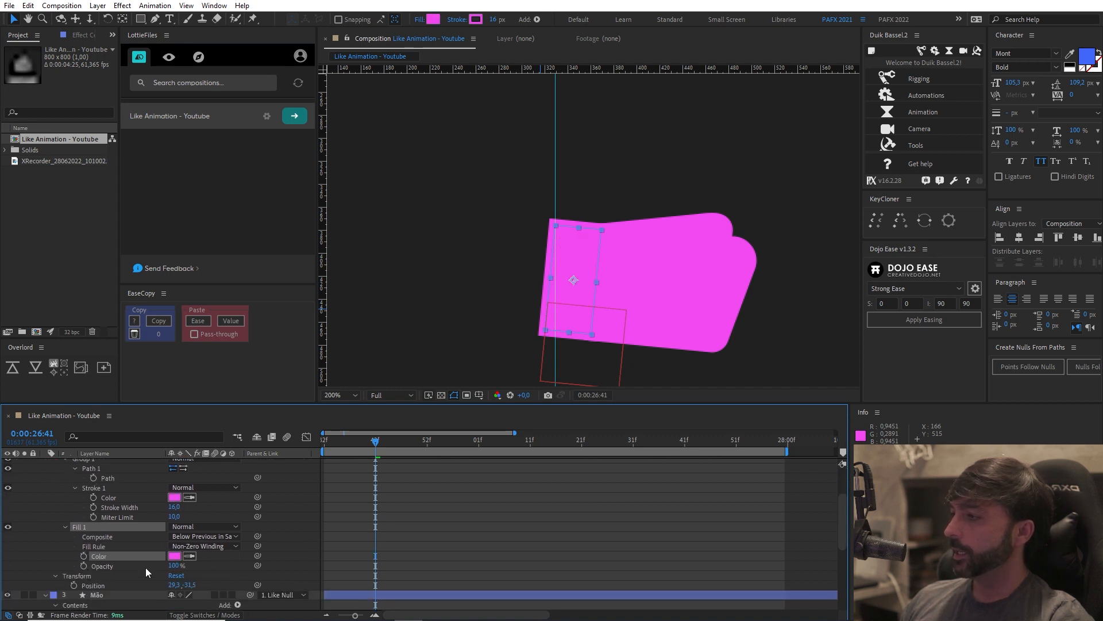
scroll(86, 566, "down", 5)
left_click(83, 566)
scroll(446, 563, "up", 5)
key("u")
scroll(417, 548, "up", 3)
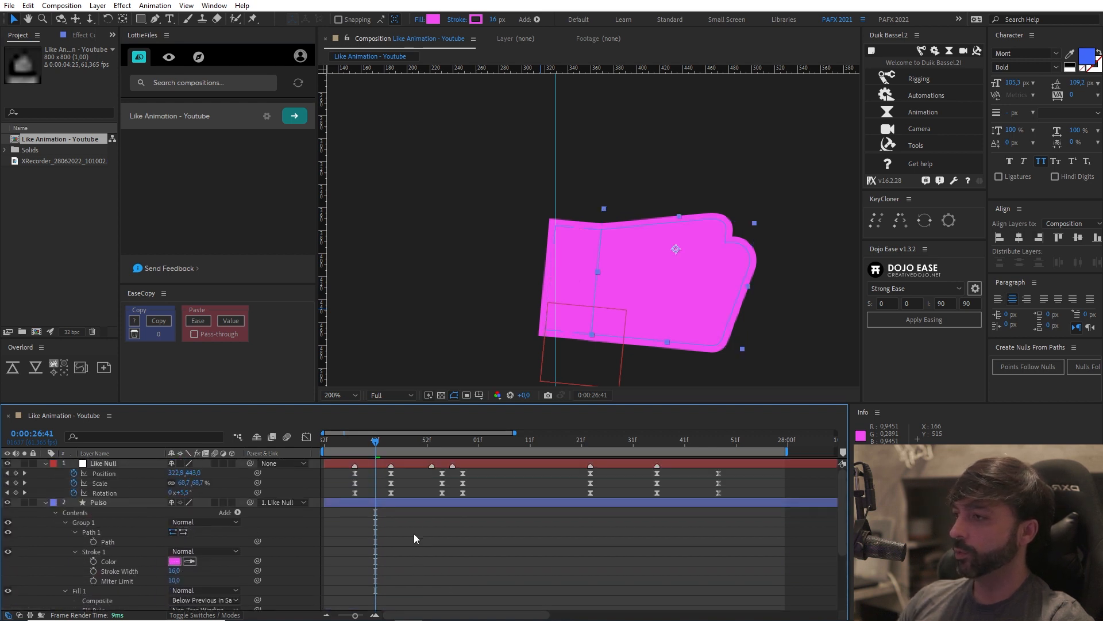
left_click(395, 502)
key("u")
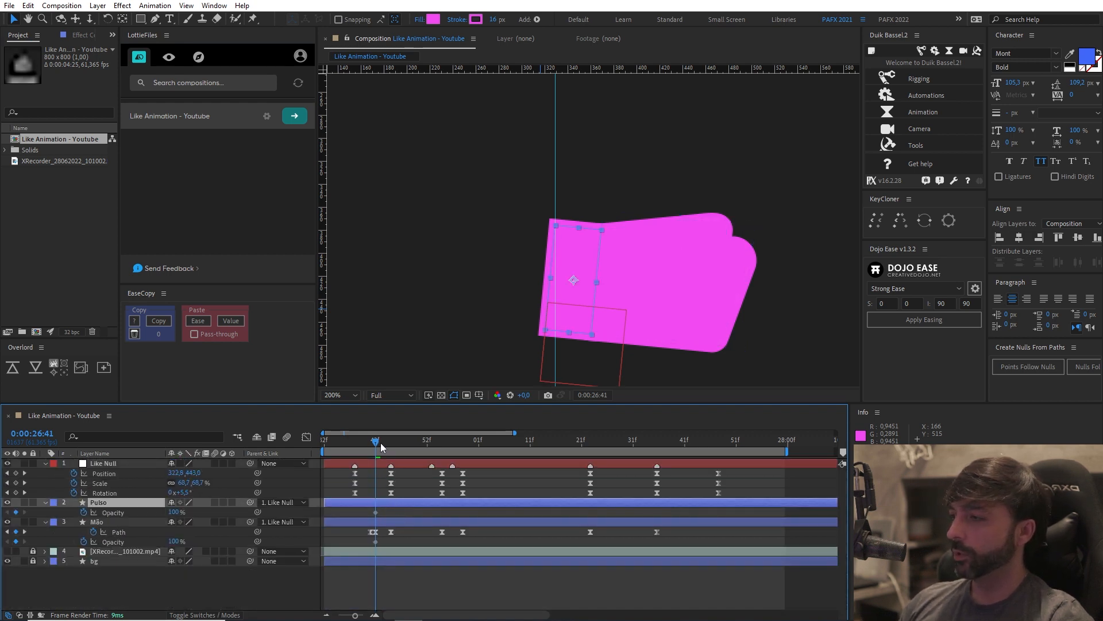
Step: Add 0% Fill Opacity keyframes to Pulso and Mão at 0:00:26:39, just before the 100% ones
key("=")
key("space")
left_click_drag(400, 564, 439, 553)
left_click_drag(387, 439, 402, 462)
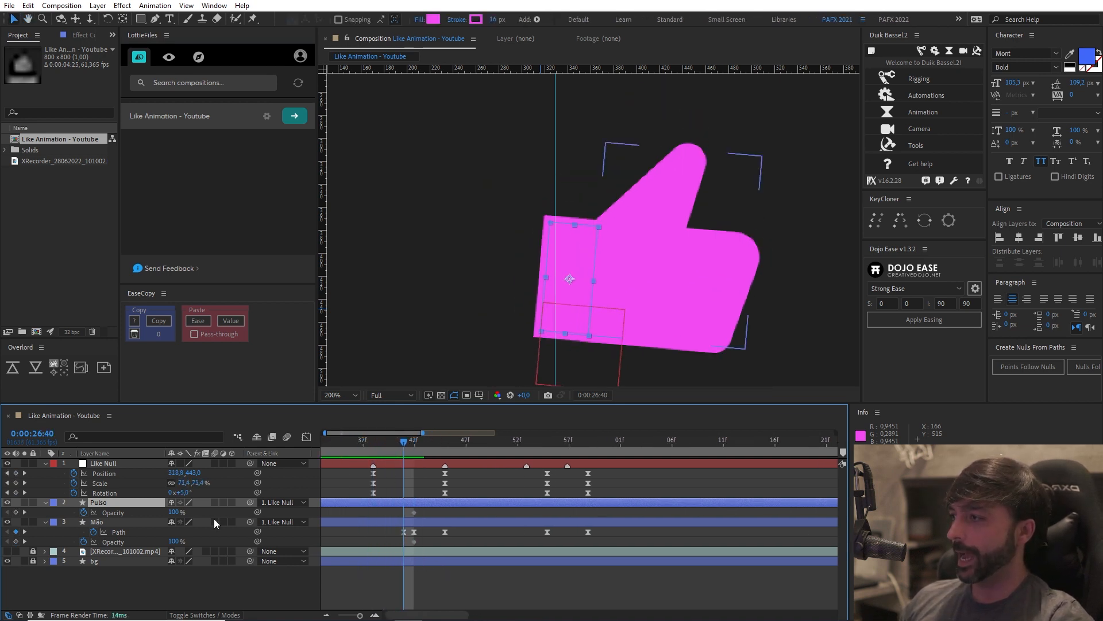
left_click_drag(173, 513, 149, 552)
left_click_drag(392, 511, 394, 540)
Step: Preview the outline turning into a filled hand from about 0:00:26:34 and inspect the shape at 0:00:26:44
mouse_move(375, 451)
left_mouse_down()
mouse_move(440, 450)
mouse_move(362, 451)
left_mouse_up()
scroll(529, 279, "down", 2)
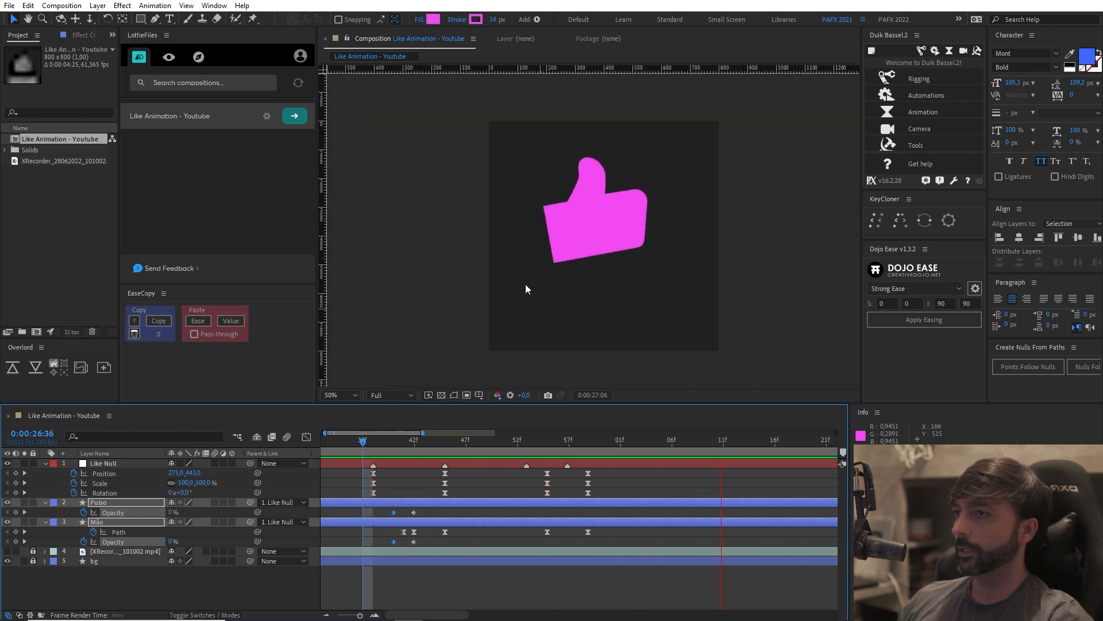
left_click(345, 447)
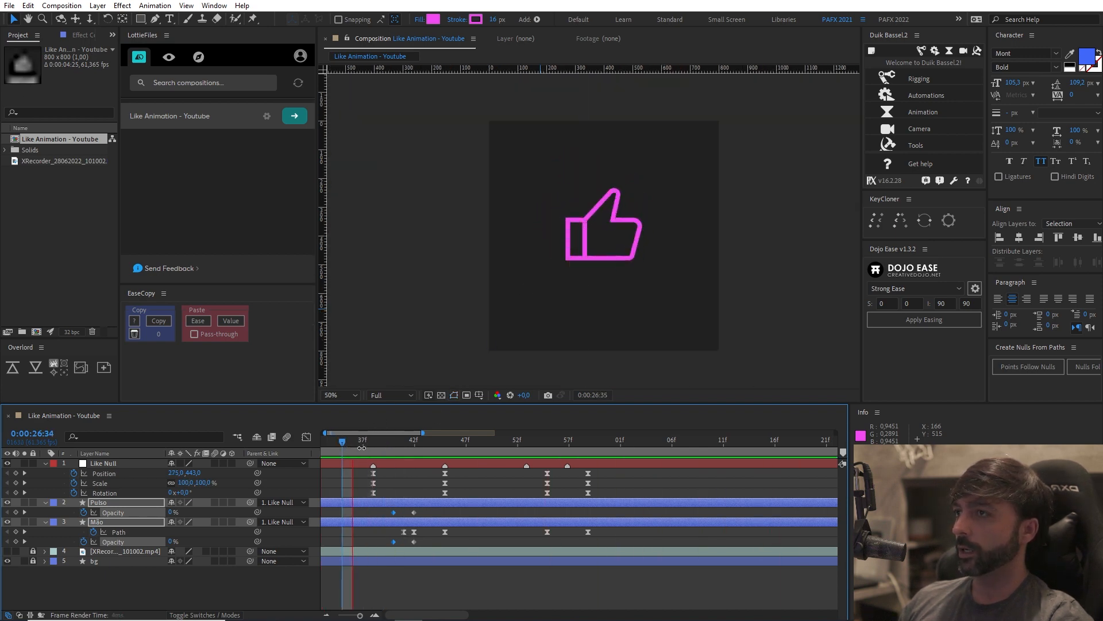
scroll(360, 448, "down", 3)
left_click_drag(352, 448, 371, 460)
key("space")
left_click_drag(581, 256, 509, 232)
scroll(608, 286, "up", 2)
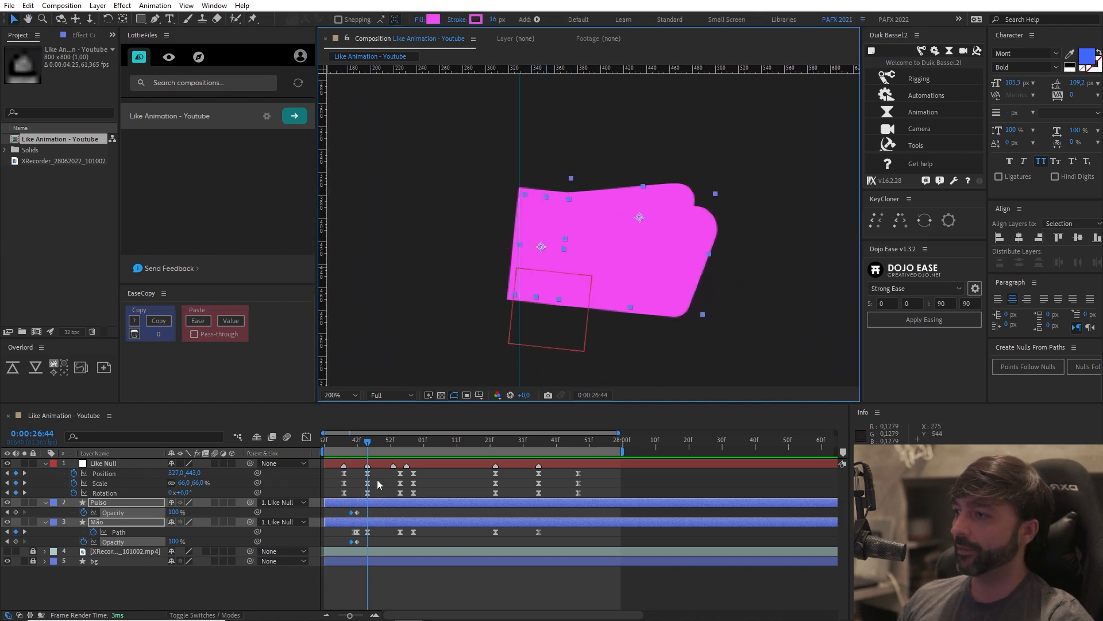
Step: Reveal Pulso's shape properties and add a Path keyframe at 0:00:27:45
left_click_drag(371, 445, 406, 441)
left_click_drag(436, 446, 573, 450)
left_click_drag(508, 252, 530, 265)
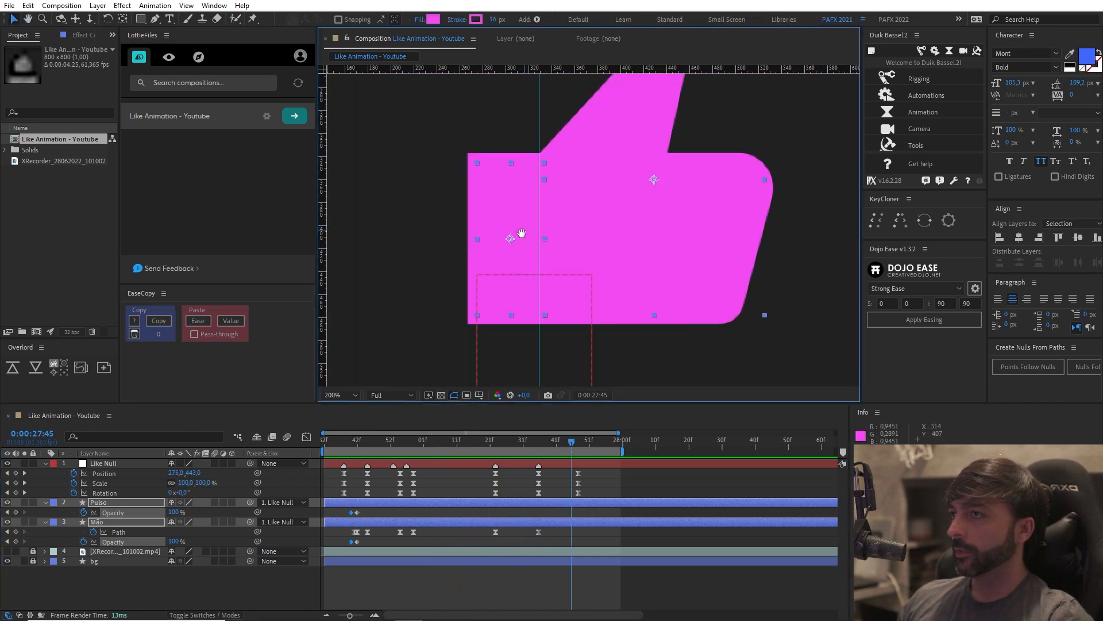
left_click(137, 594)
left_click(121, 503)
key("u")
key("u")
left_click(93, 542)
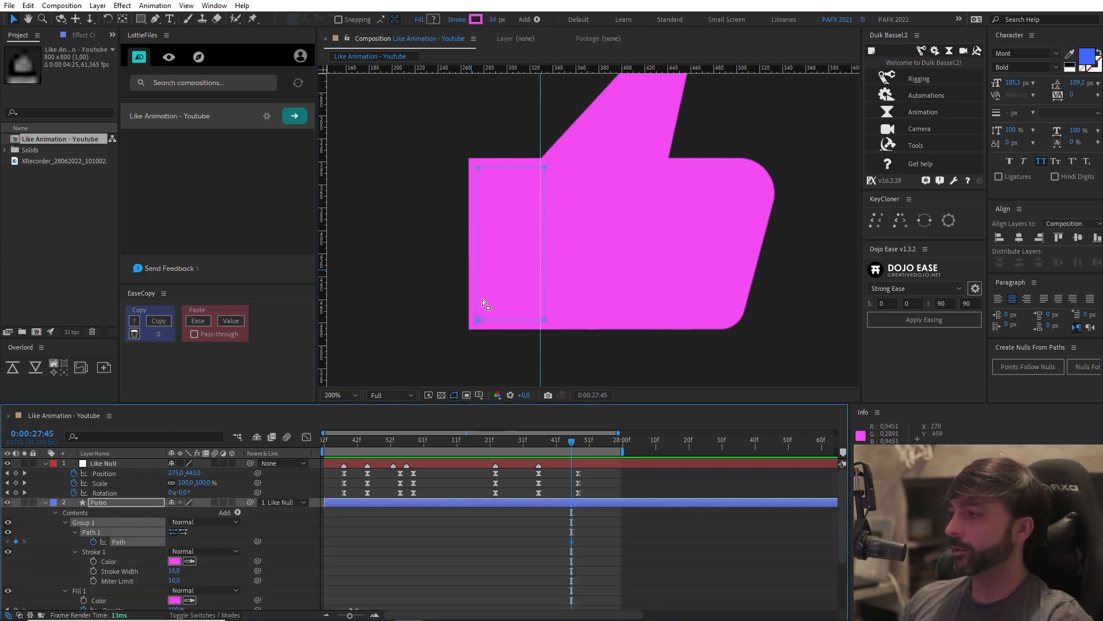
Step: Narrow Pulso's path at 0:00:27:45 by moving its two hand-side points outward from the hand, and inspect the gap at 0:00:27:47
left_click(544, 167)
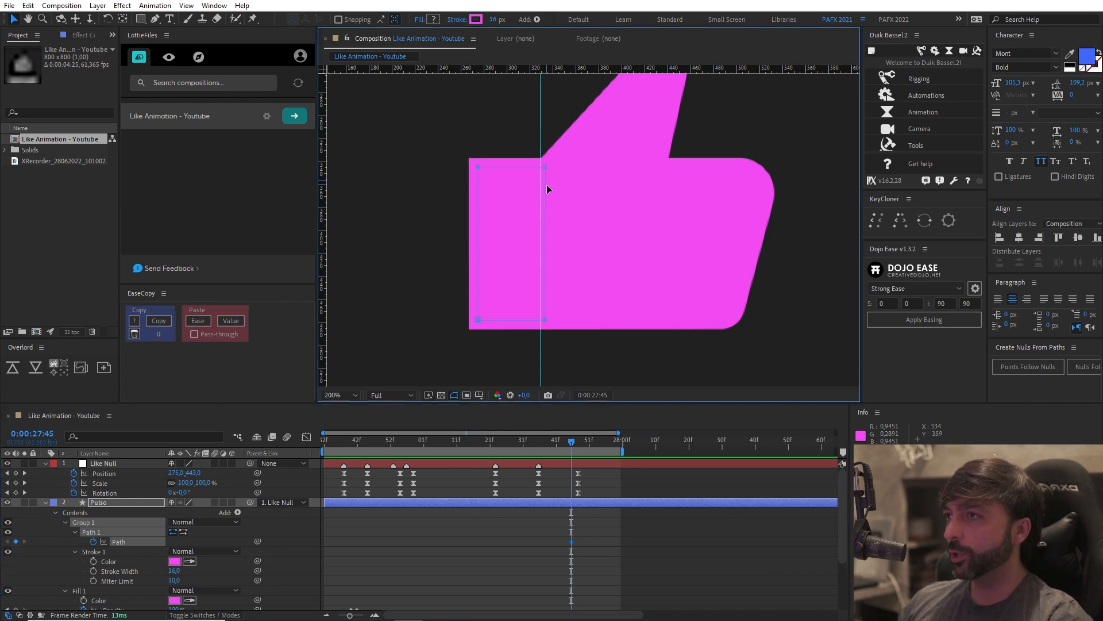
left_click(544, 168)
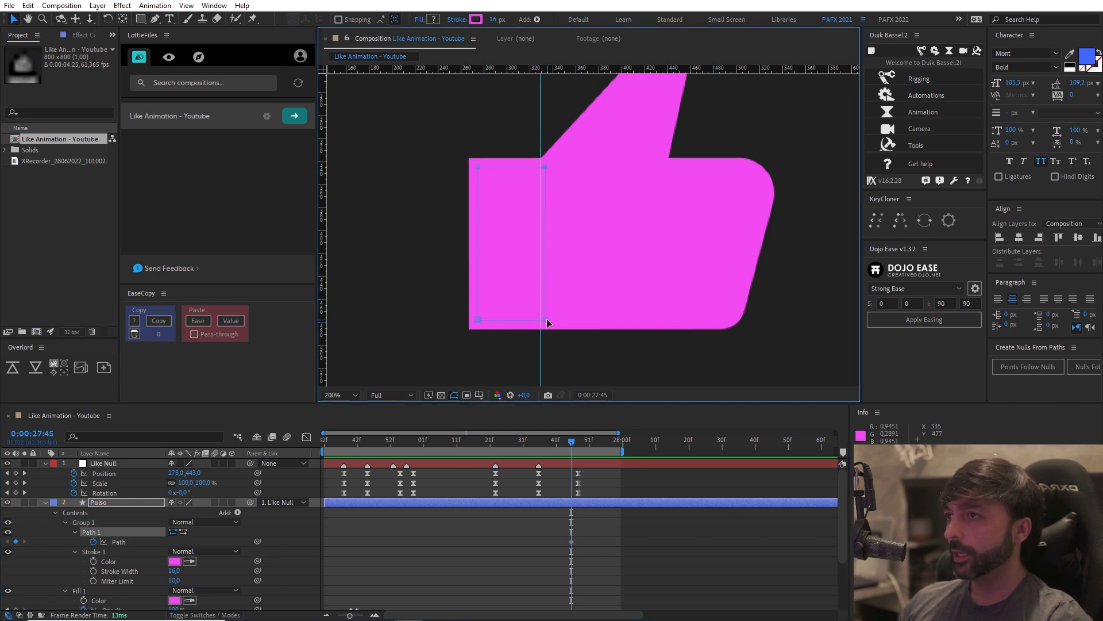
left_click_drag(546, 323, 515, 320)
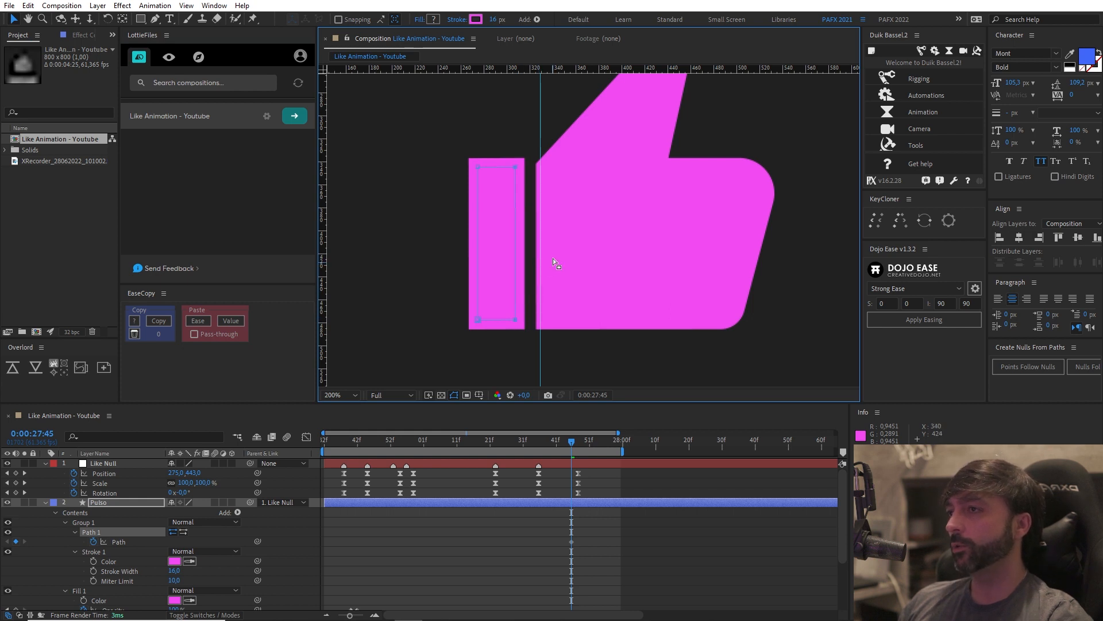
left_click(580, 438)
scroll(597, 257, "up", 4)
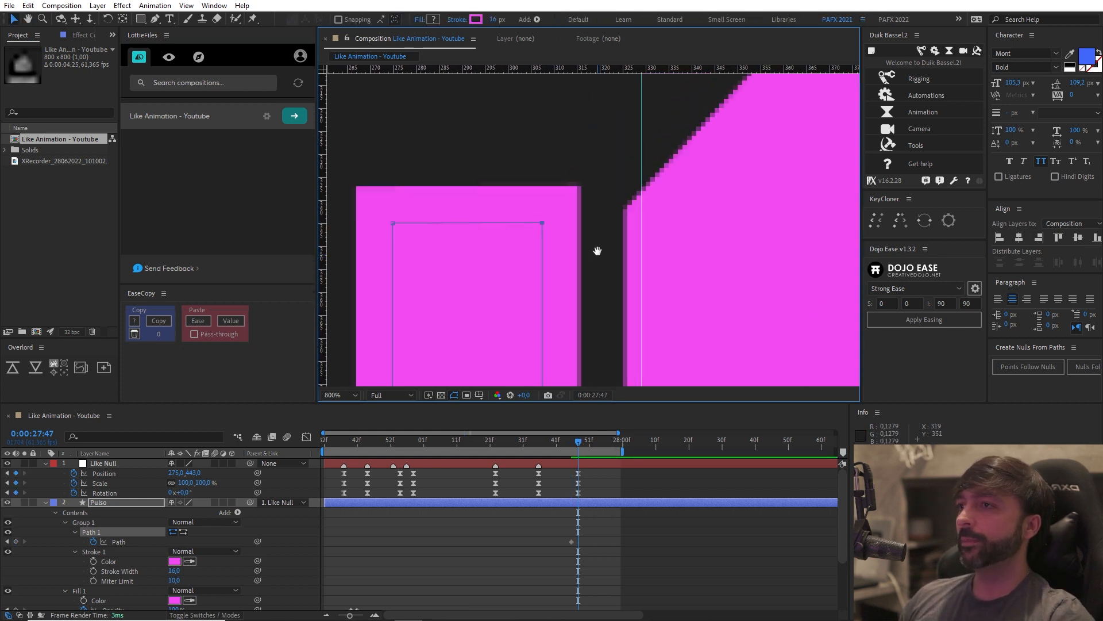
key("v")
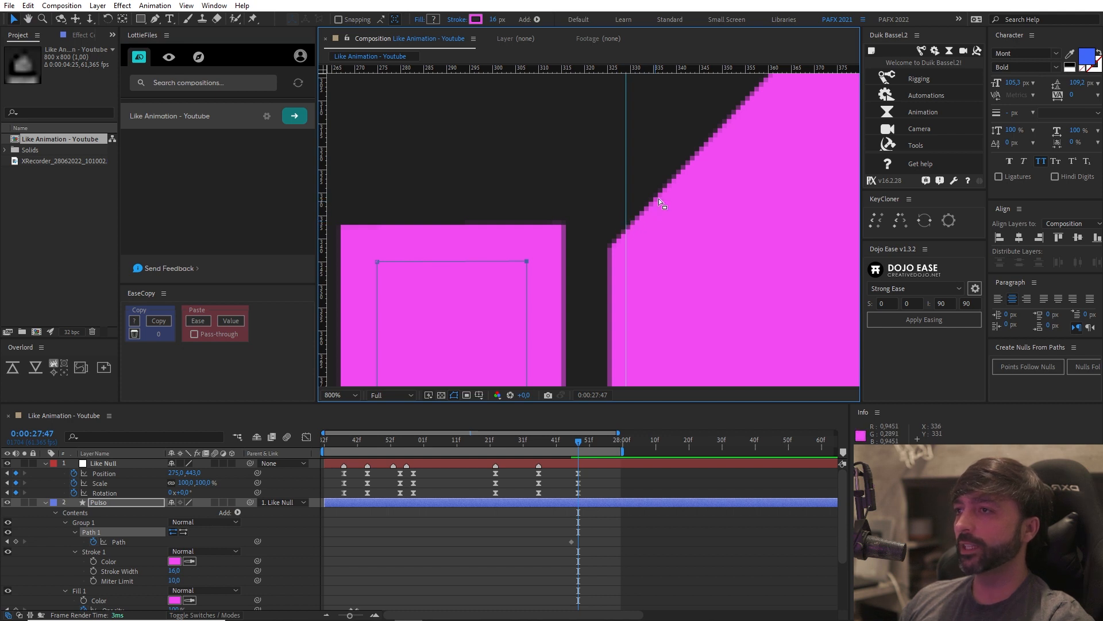
scroll(634, 226, "down", 2)
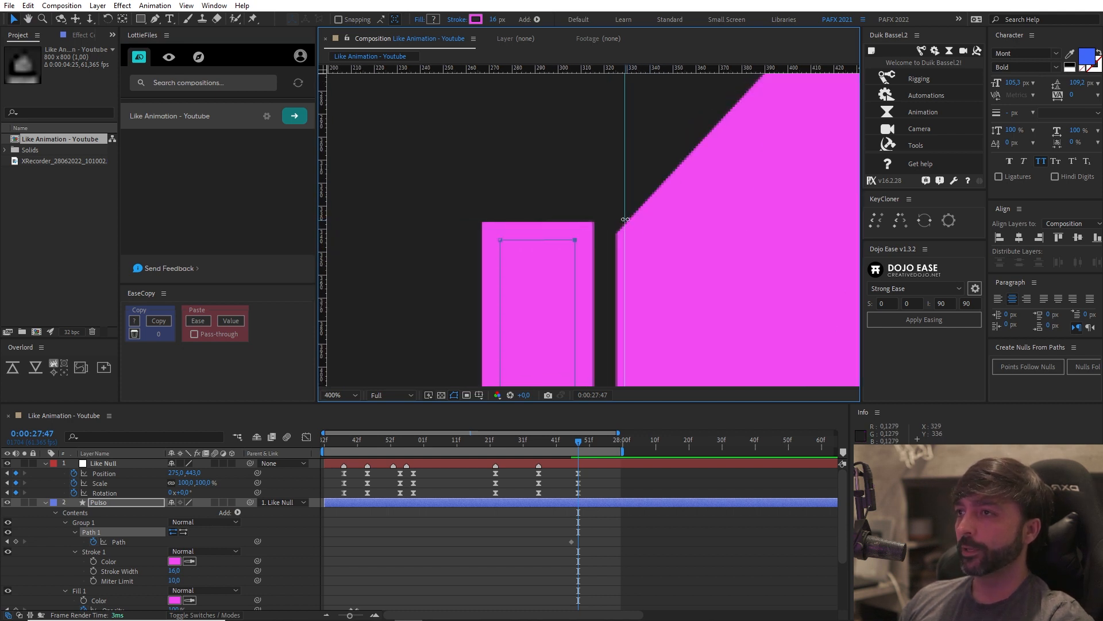
scroll(597, 188, "down", 1)
scroll(596, 185, "up", 1)
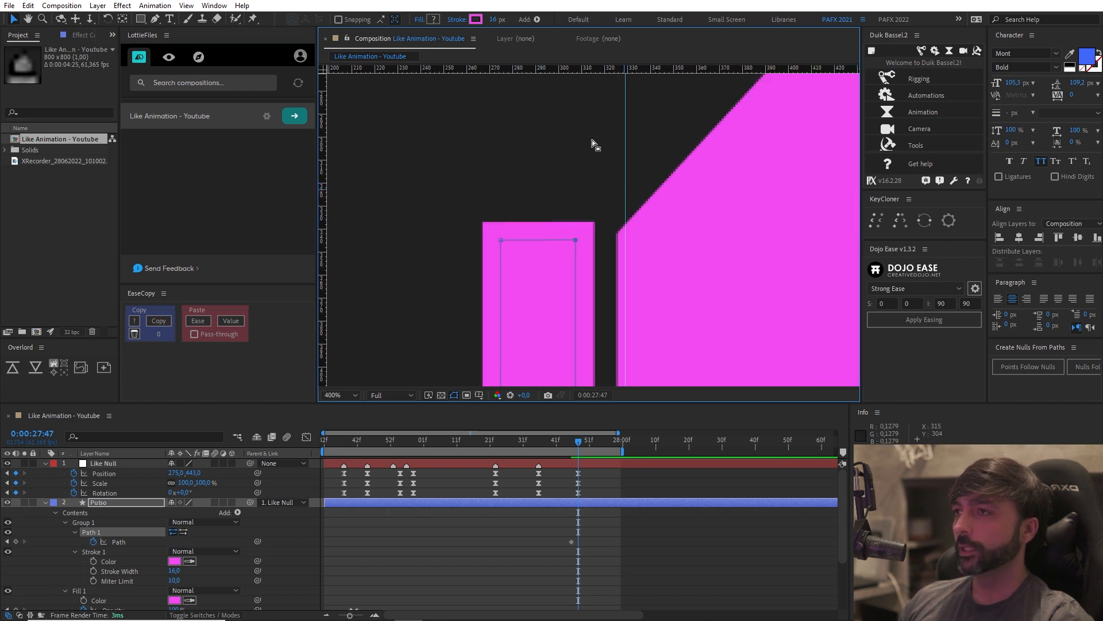
Step: Place a horizontal guide along the wrist's top edge to compare it with the hand's corner, and scrub through the motion
left_click_drag(597, 71, 621, 226)
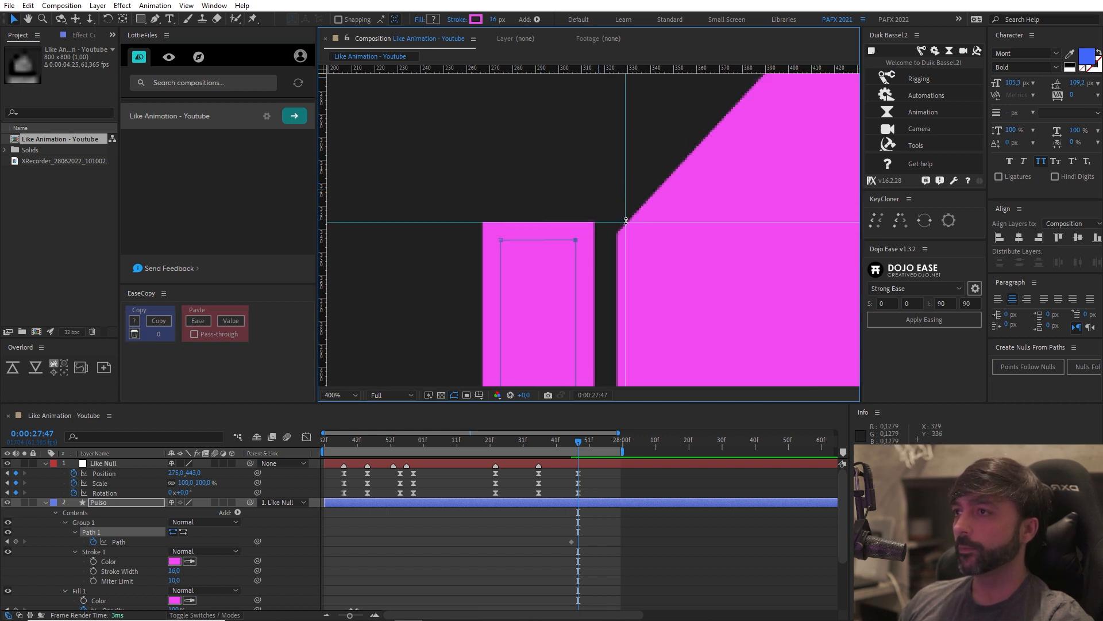
scroll(637, 235, "up", 1)
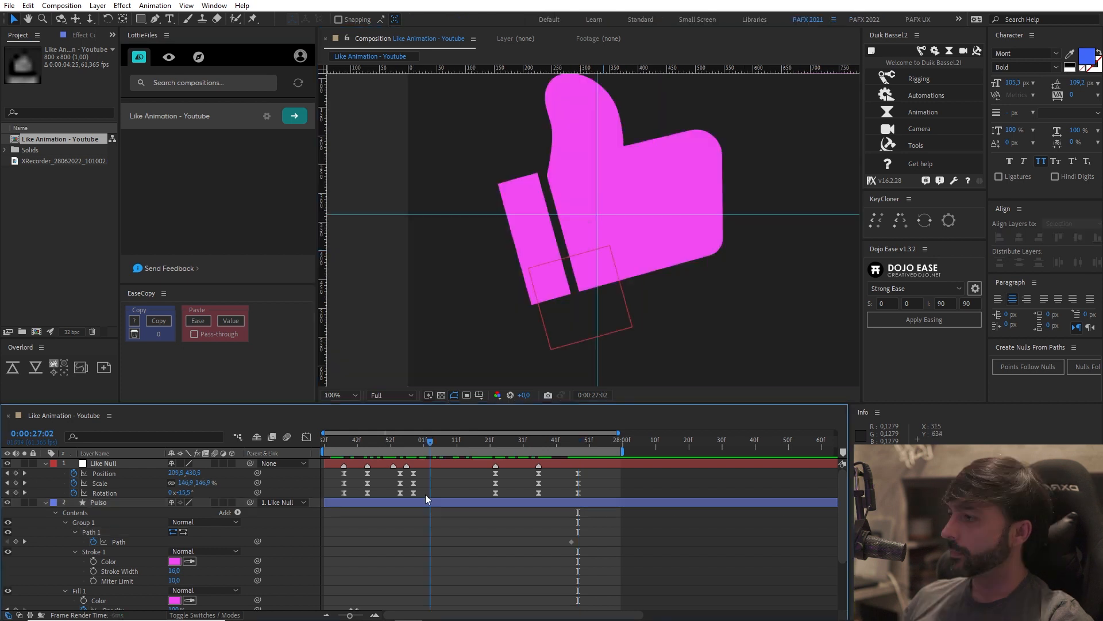
left_click_drag(426, 495, 528, 503)
Step: Undo the horizontal guide and the narrowing of Pulso's path
key("ctrl+z")
key("ctrl+z")
key("ctrl+z")
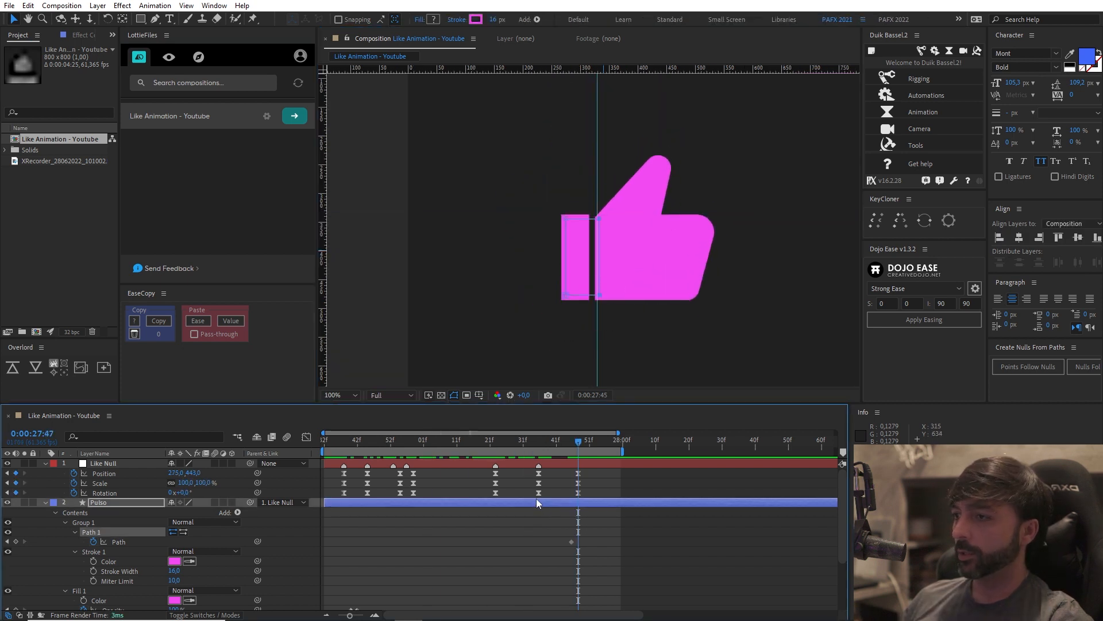
key("ctrl+z")
key("ctrl+z")
key("ctrl+z")
key("ctrl+z")
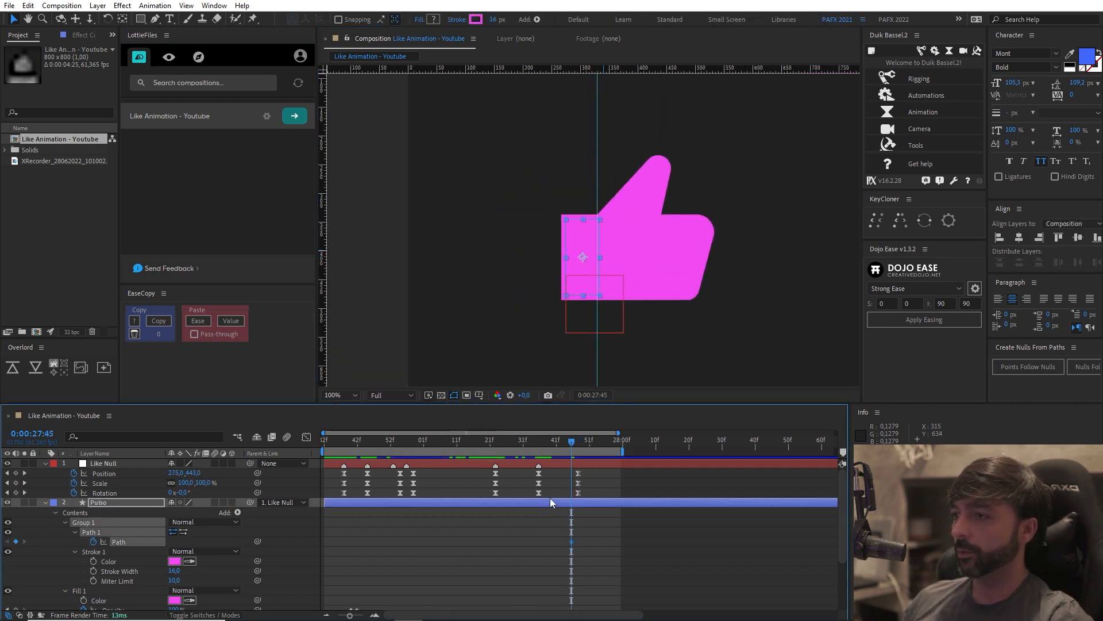
Step: Move Pulso's Path keyframe earlier, to about 0:00:27:20
left_click(94, 542)
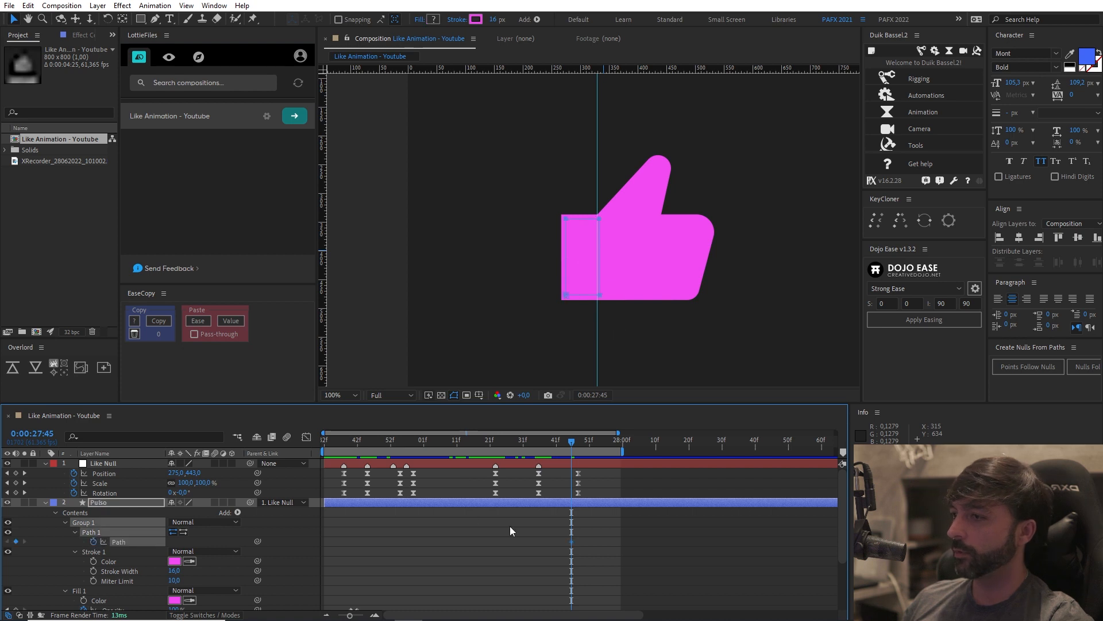
left_click_drag(574, 543, 488, 539)
key("period")
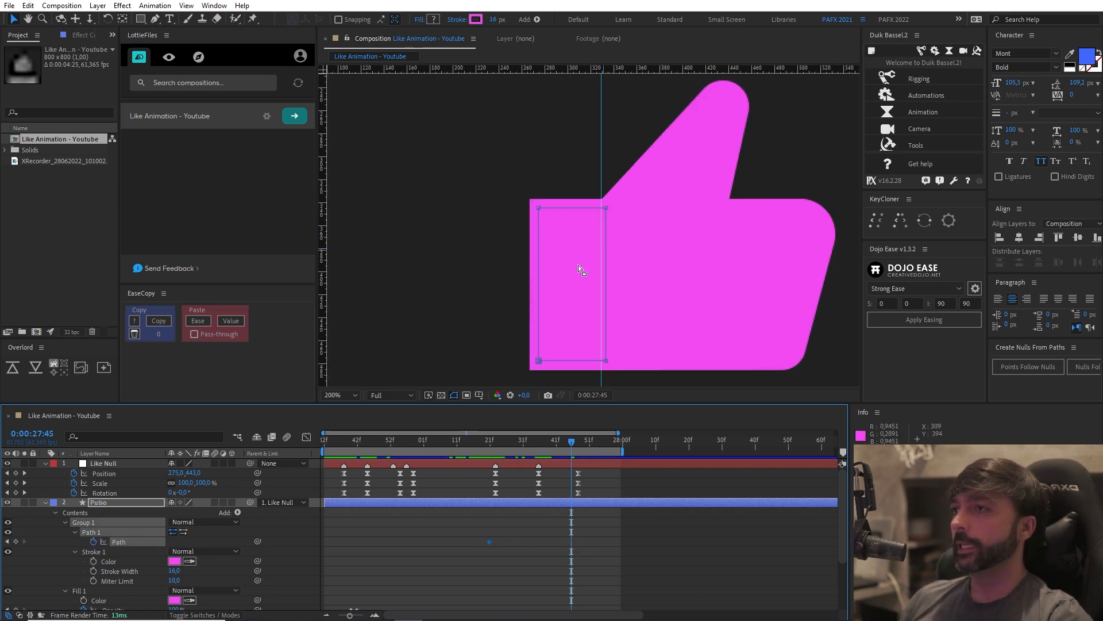
Step: At 0:00:27:45, narrow Pulso's path by nudging its two hand-side points away from the hand to open a gap
left_click(607, 207)
key("Left")
key("Left")
key("Left")
key("Left")
key("Left")
key("Left")
key("Left")
key("Left")
key("Left")
key("Left")
key("Left")
key("Left")
key("Left")
key("Left")
key("Left")
key("Left")
key("Left")
key("Left")
key("Left")
key("Left")
key("Left")
key("Left")
key("Left")
key("Left")
key("Left")
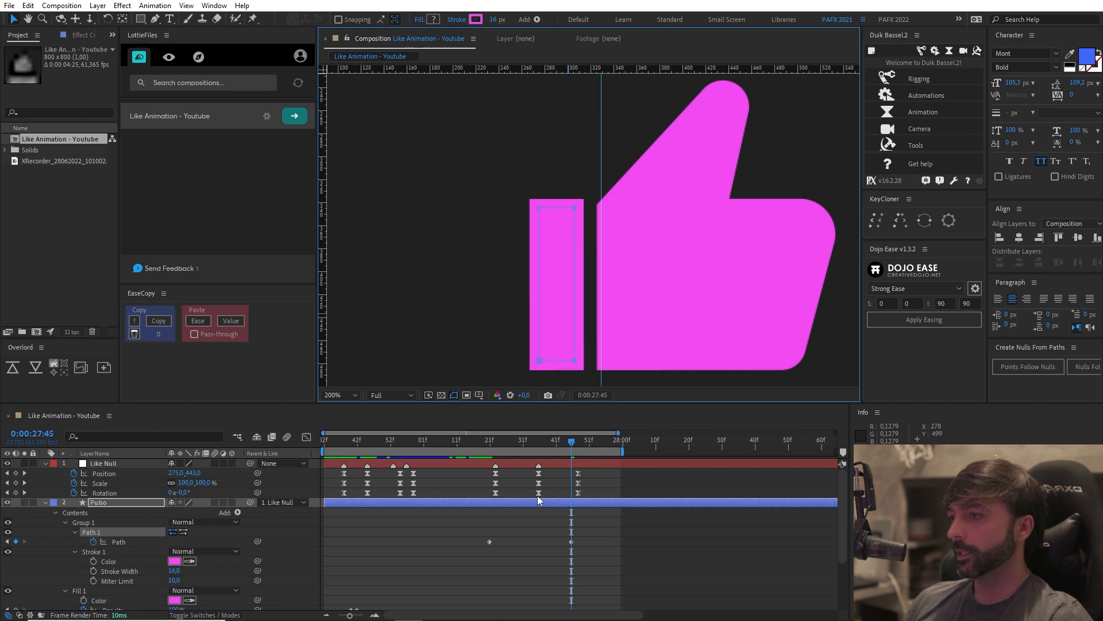
Step: Shift both of Pulso's Path keyframes earlier so that the first one sits at 0:00:26:44
key("minus")
left_click_drag(495, 541, 537, 557)
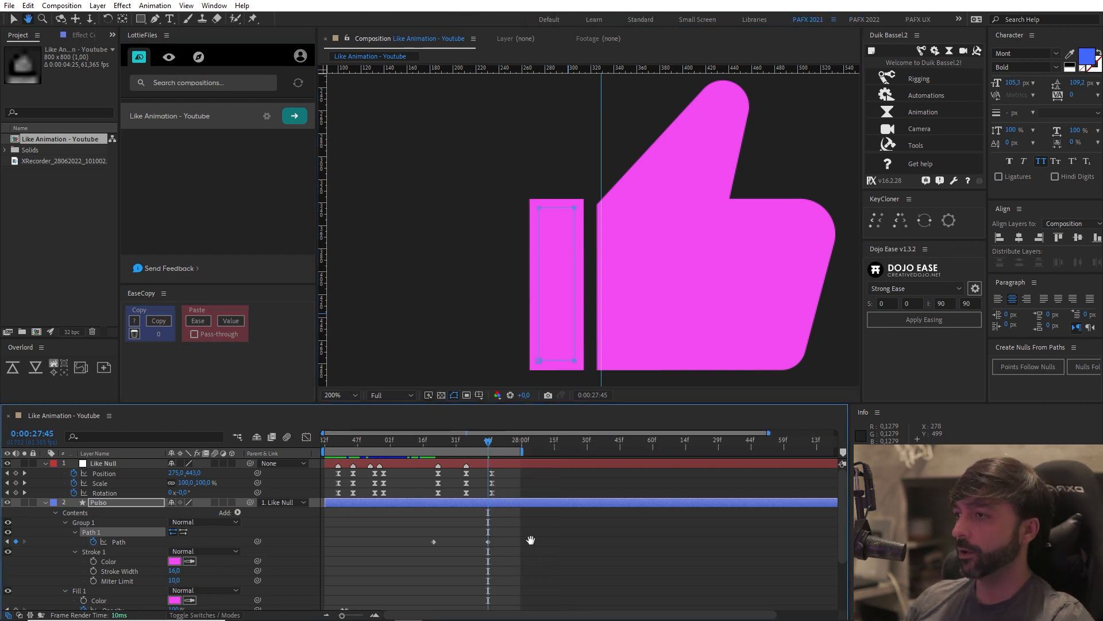
left_click_drag(456, 447, 404, 483)
key("equal")
left_click_drag(430, 568, 651, 550)
left_click_drag(433, 444, 395, 472)
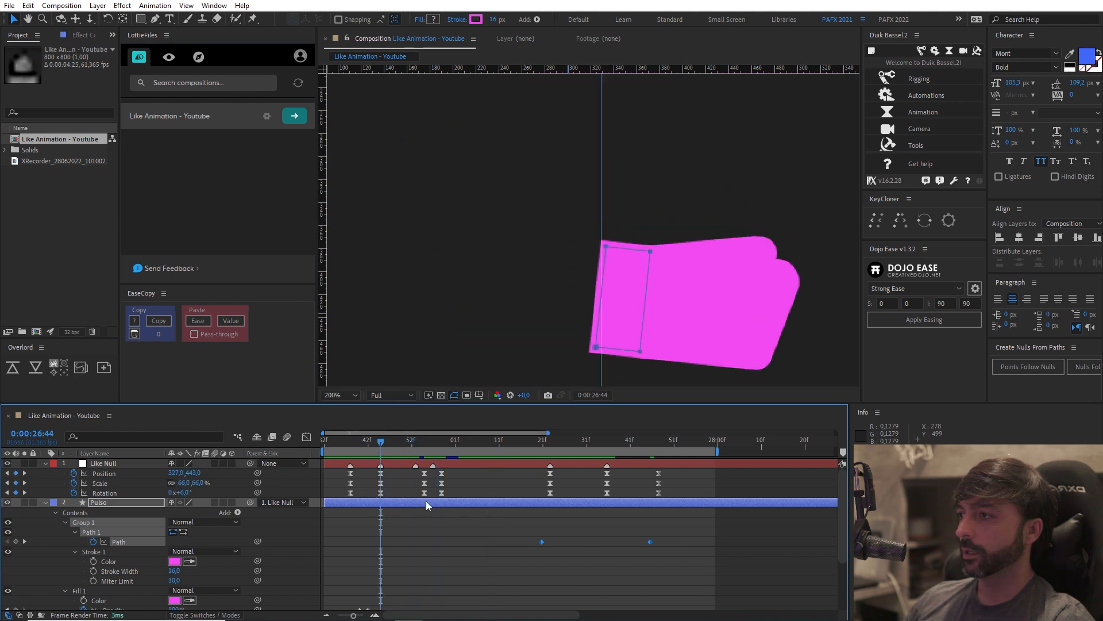
left_click_drag(540, 541, 384, 540)
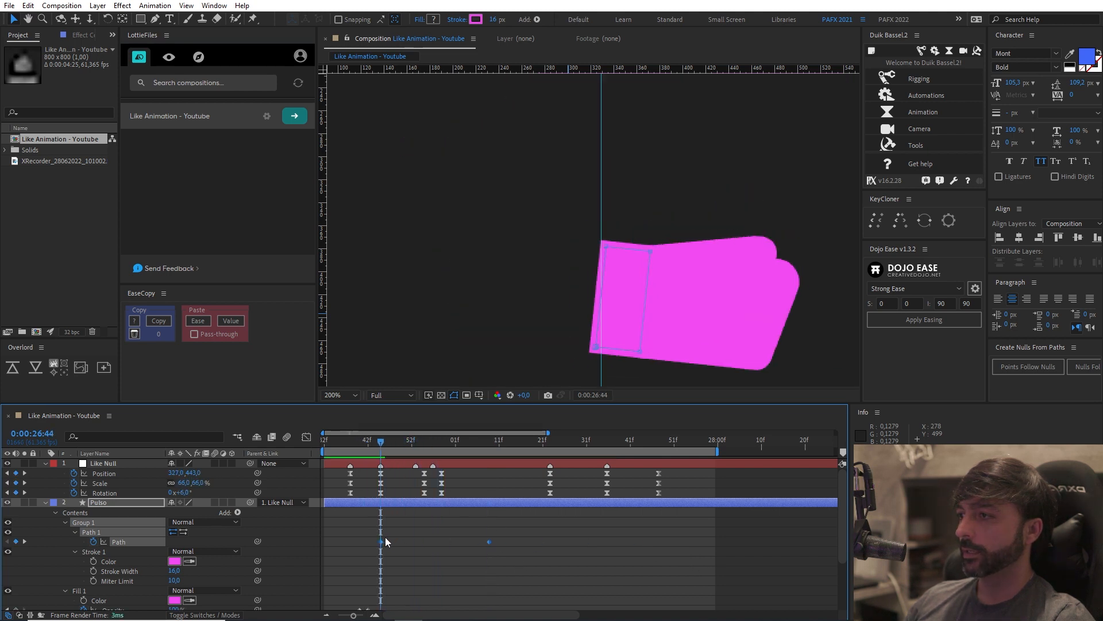
Step: Move Pulso's second Path keyframe to 0:00:26:54 and apply Easy Ease to both Path keyframes
left_click_drag(386, 442, 416, 443)
left_click(421, 442)
left_click(448, 541)
mouse_move(489, 541)
left_mouse_down()
mouse_move(423, 542)
mouse_move(571, 562)
mouse_move(522, 543)
left_mouse_up()
key("equal")
left_click_drag(421, 528, 574, 564)
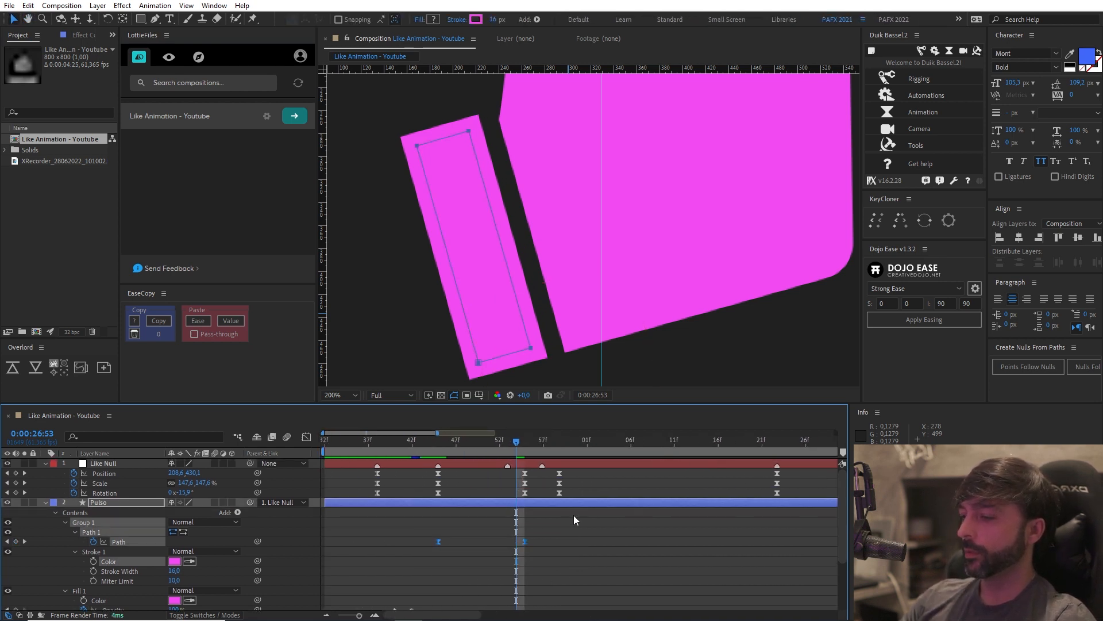
Step: Scrub from about 0:00:26:40 to 0:00:26:49 to check how the gap between wrist and hand opens
left_click(404, 444)
scroll(550, 276, "down", 4)
scroll(550, 276, "up", 2)
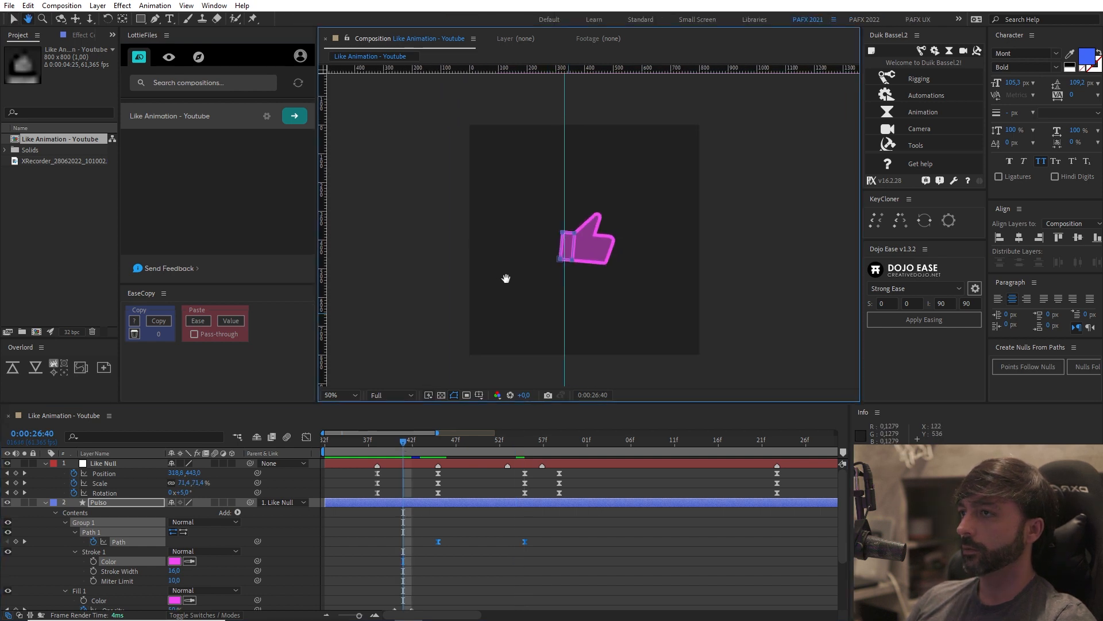
left_click(393, 447)
left_click_drag(393, 447, 464, 496)
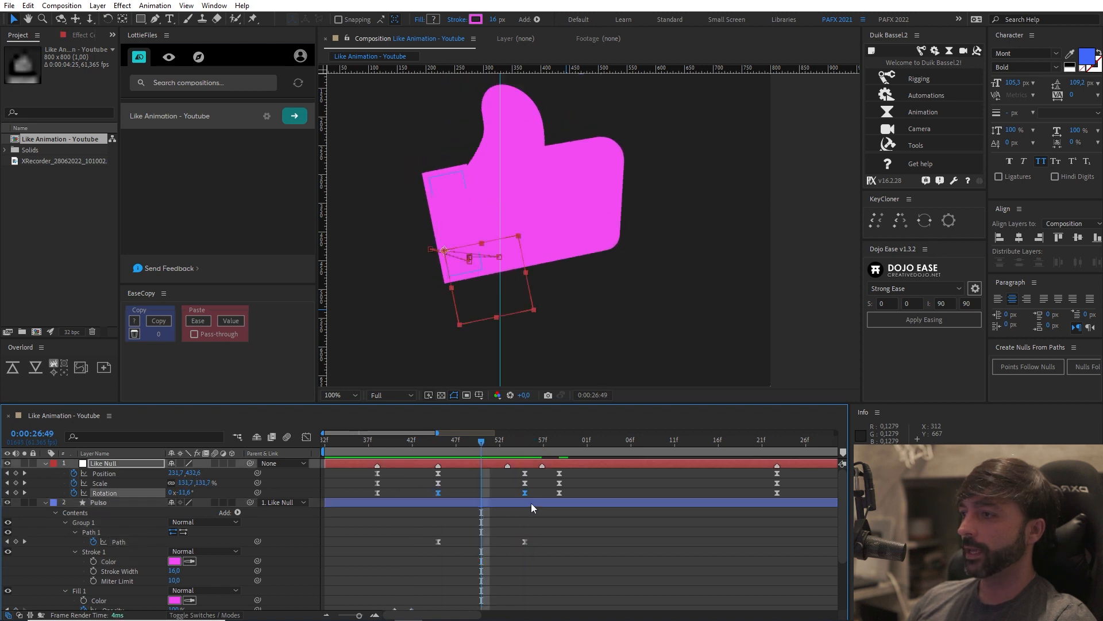
Step: Copy the easing of Like Null's Rotation keyframes at 0:00:26:44 and 0:00:26:54 onto Pulso's two Path keyframes
left_click(158, 320)
left_click_drag(419, 540, 495, 564)
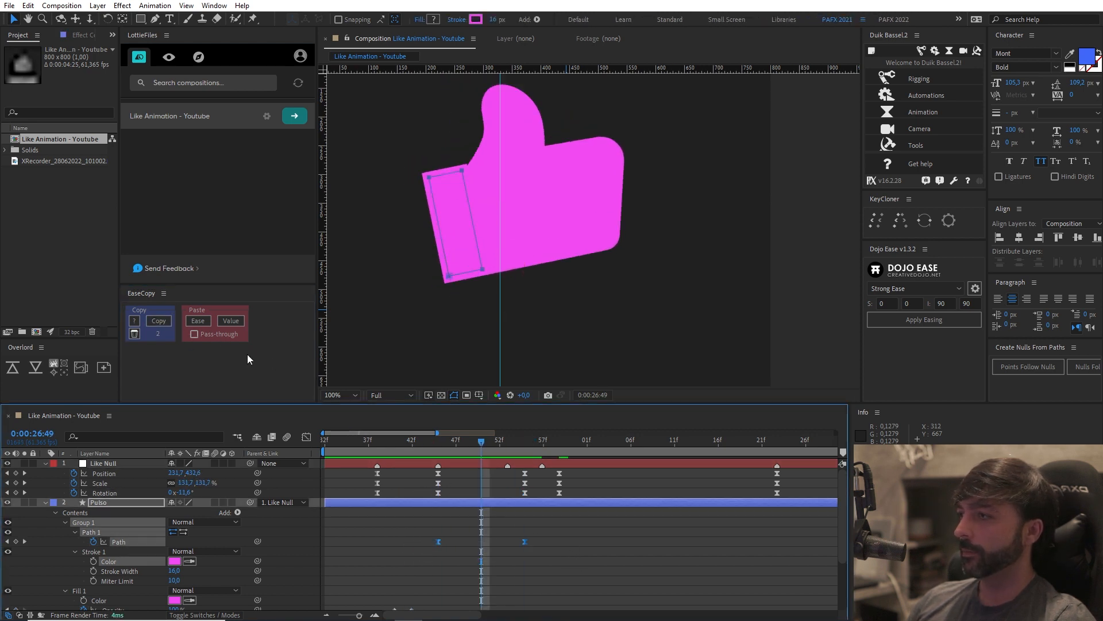
left_click(198, 321)
Step: Preview the animation and inspect the gap and corner alignment between wrist and hand at 0:00:27:31 and 0:00:27:08
left_click(446, 443)
left_click_drag(454, 448, 429, 446)
key("space")
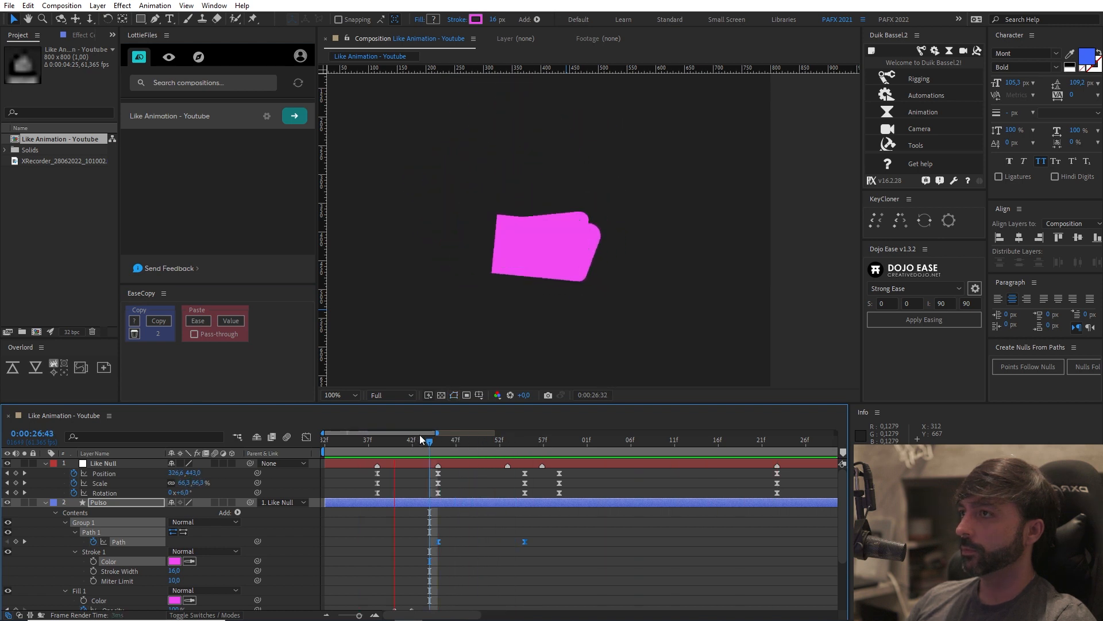
key("space")
scroll(477, 272, "up", 1)
left_click_drag(482, 276, 636, 309)
scroll(581, 298, "up", 1)
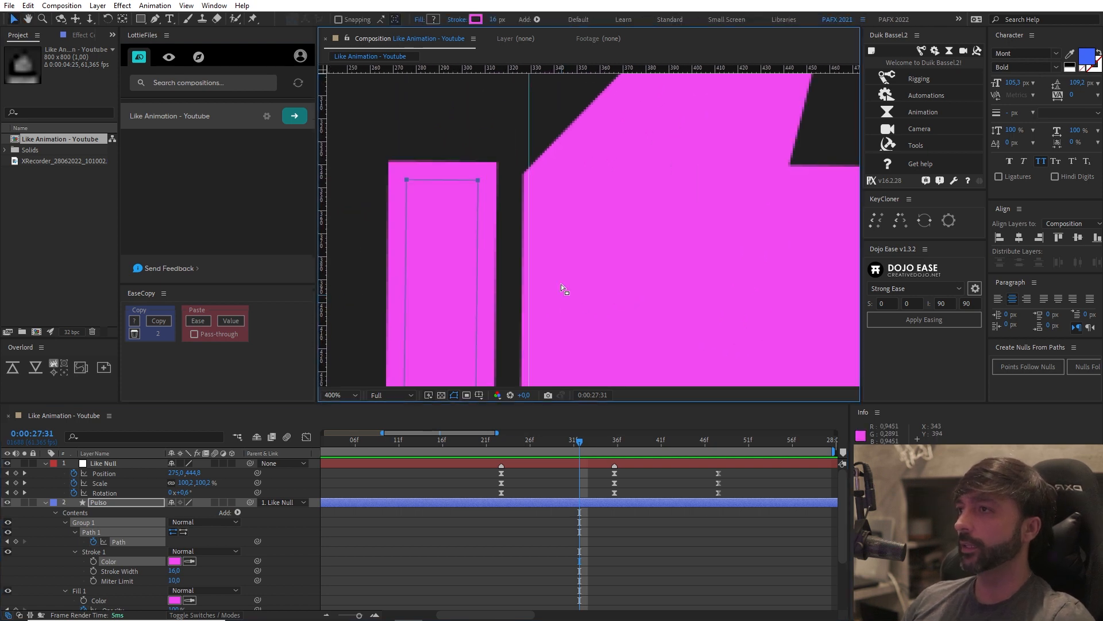
left_click_drag(529, 232, 591, 301)
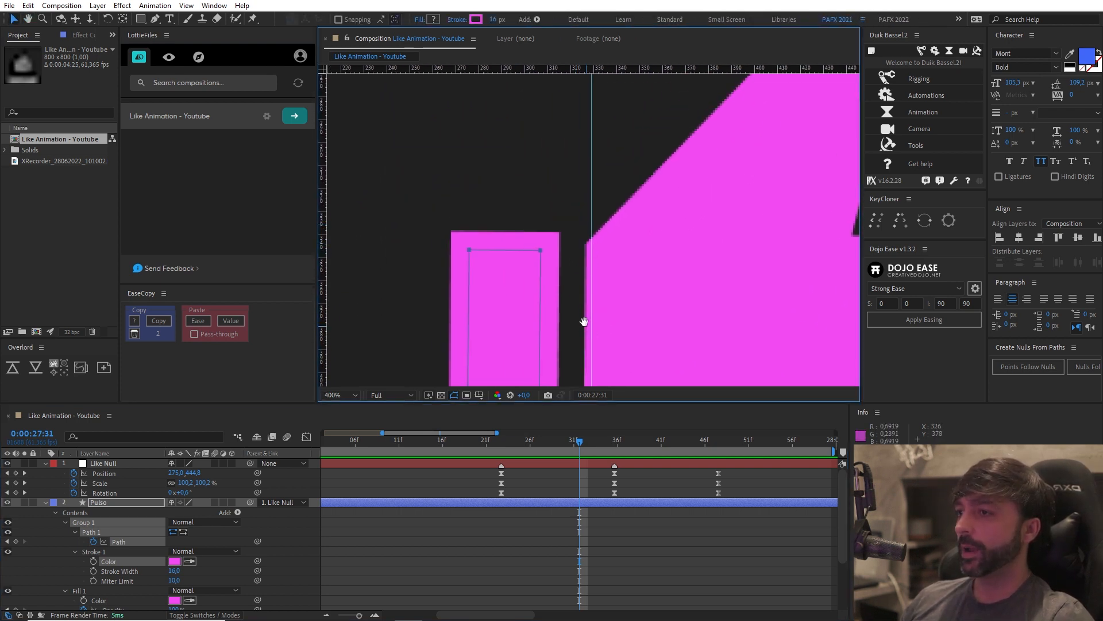
scroll(582, 311, "down", 2)
left_click_drag(561, 440, 382, 440)
left_click_drag(450, 509, 598, 535)
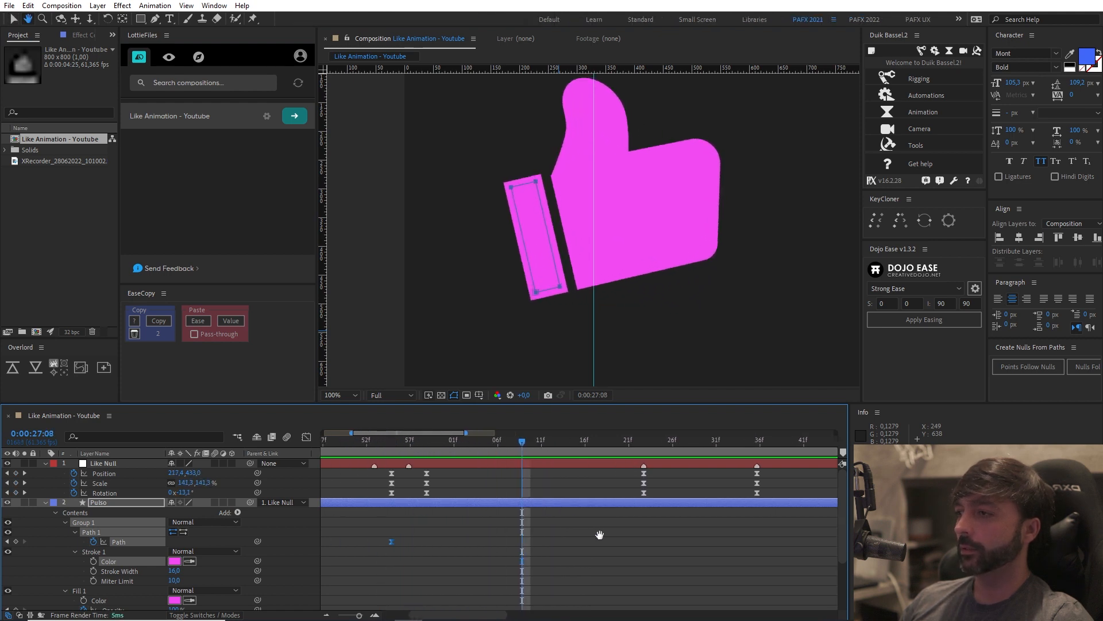
left_click_drag(492, 586, 625, 595)
Step: At 0:00:26:54, move Mão's path point at the base of the thumb, beside the wrist, slightly up and toward the wrist
left_click(436, 444)
left_click_drag(437, 444, 521, 458)
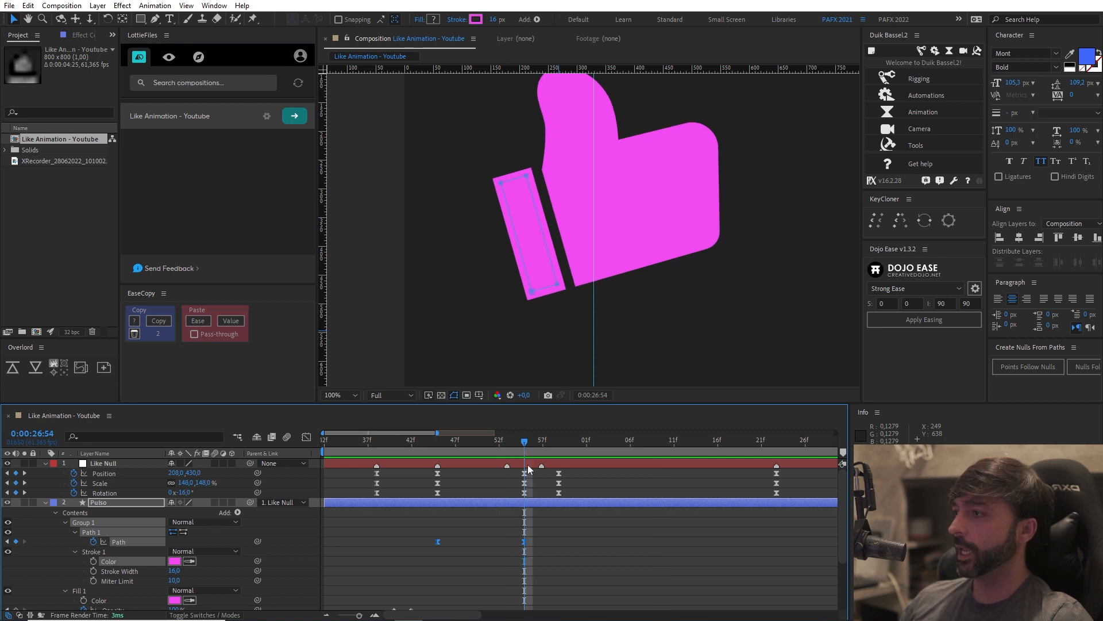
left_click(527, 466)
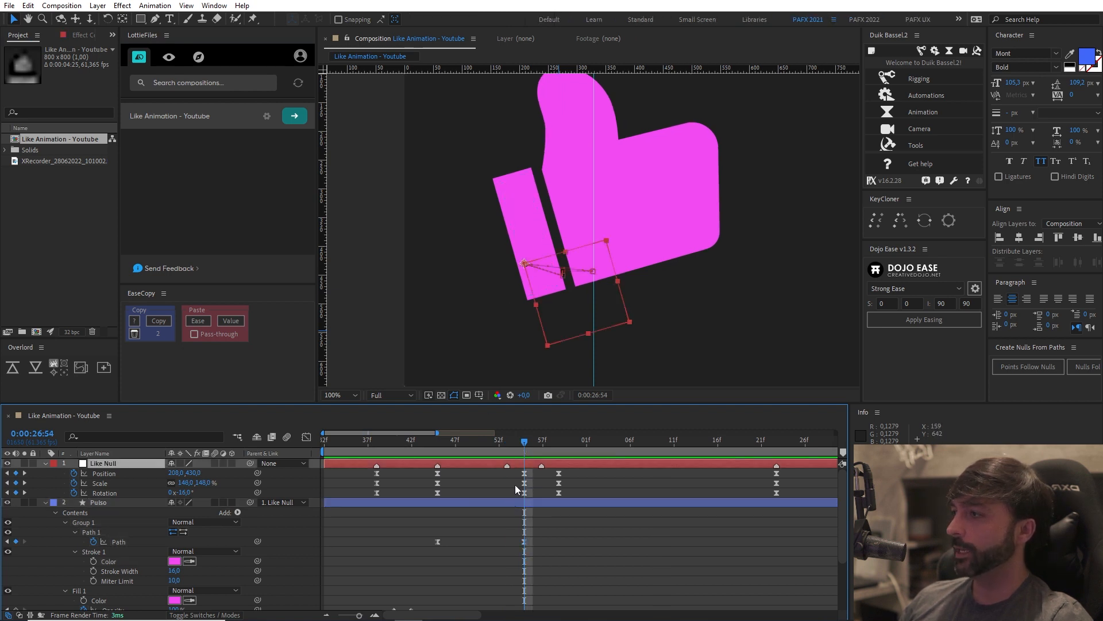
left_click(501, 503)
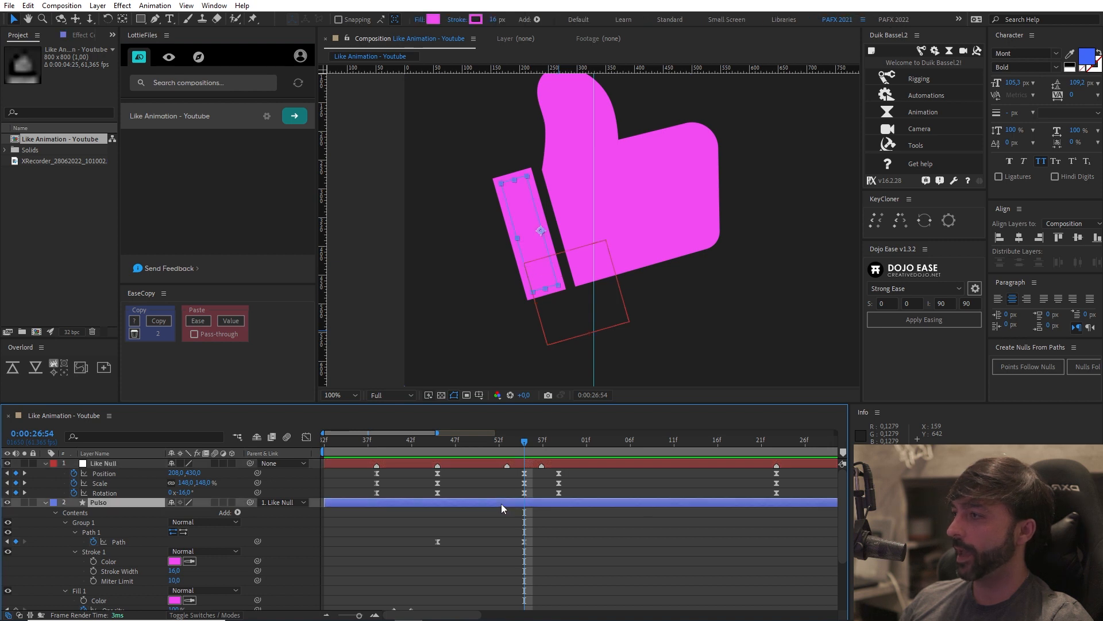
scroll(493, 503, "down", 3)
left_click(523, 575)
scroll(555, 300, "up", 4)
left_click_drag(556, 299, 530, 212)
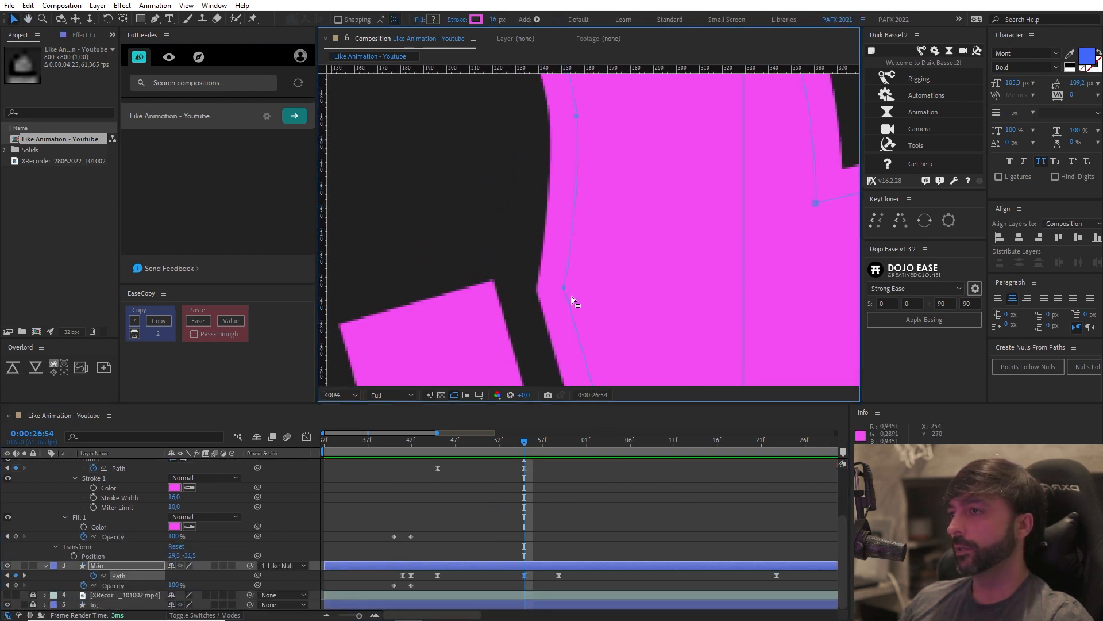
left_click_drag(563, 285, 558, 269)
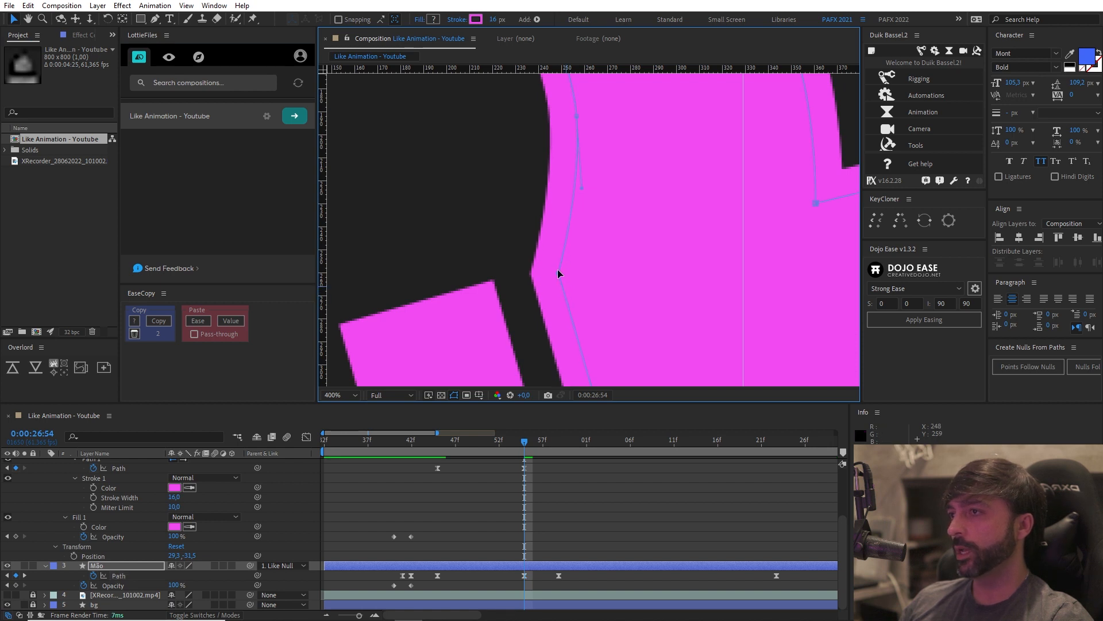
Step: At 0:00:27:22, raise Mão's path corner beside the wrist slightly toward the level of the wrist's top edge
scroll(558, 269, "down", 4)
scroll(550, 527, "up", 3)
scroll(550, 527, "down", 2)
left_click_drag(525, 442, 557, 453)
left_click(558, 575)
left_click_drag(556, 443, 774, 515)
left_click_drag(635, 297, 622, 298)
scroll(635, 294, "up", 2)
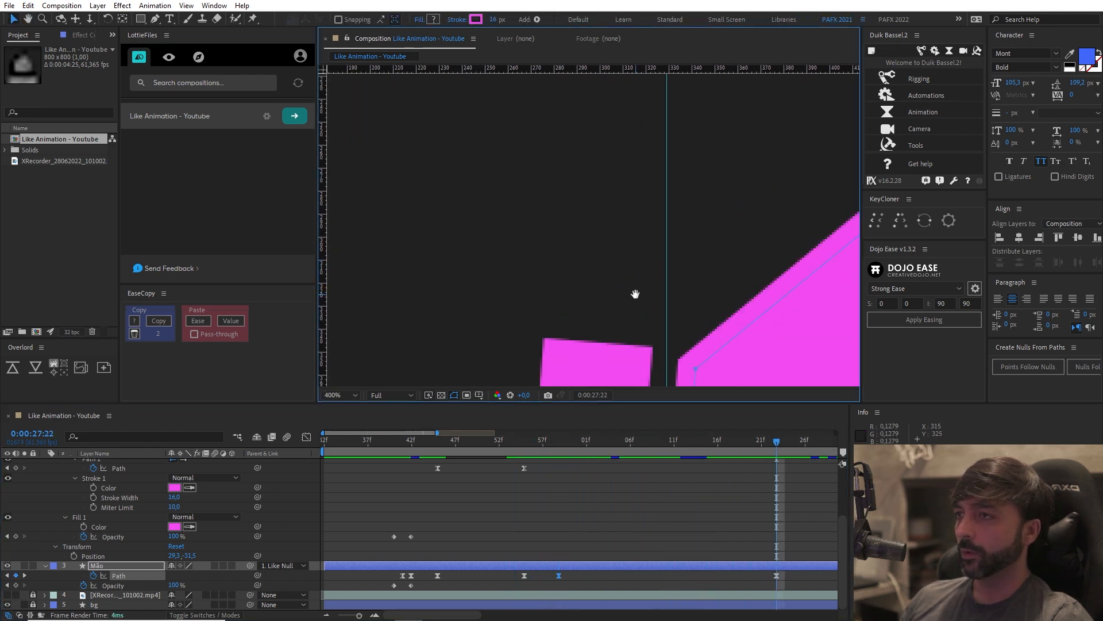
scroll(584, 224, "up", 2)
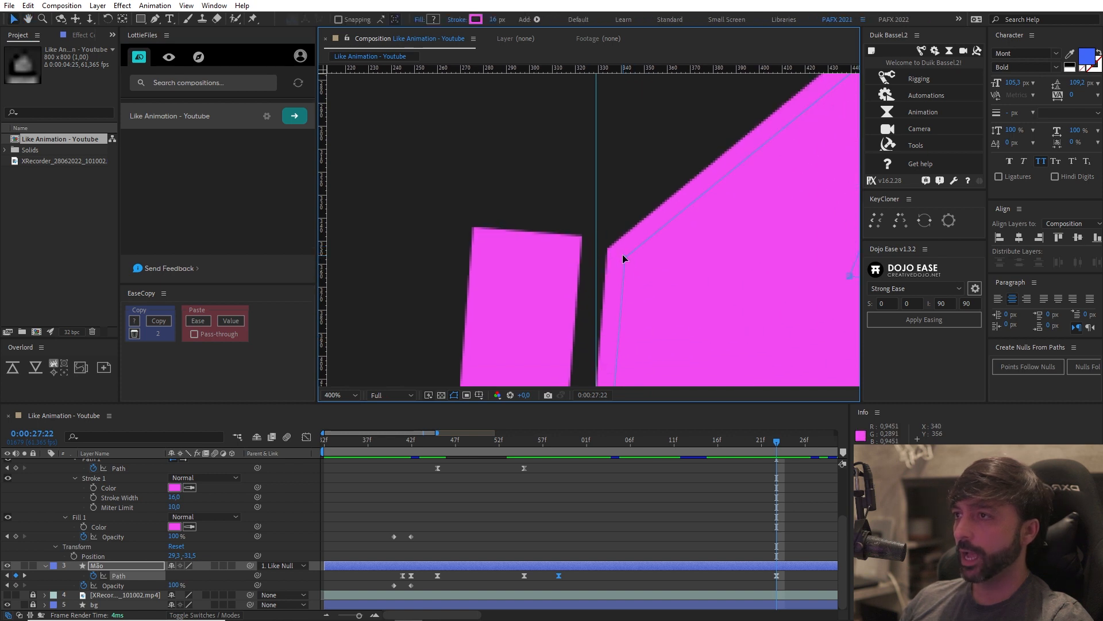
left_click_drag(623, 256, 626, 247)
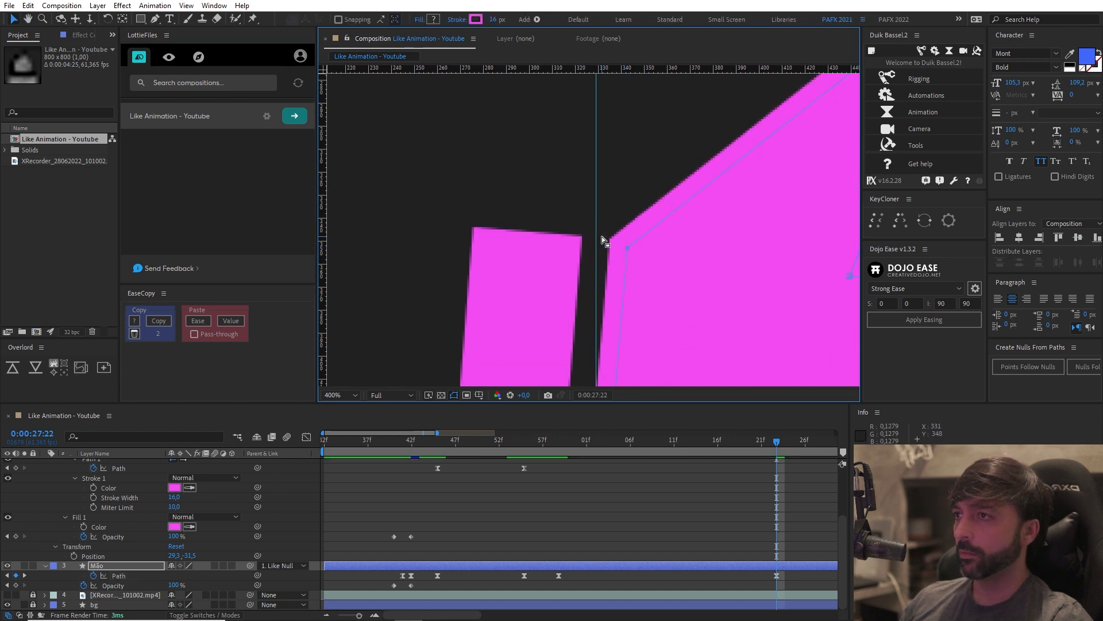
Step: Inspect the hand's corner at 0:00:27:35 against the wrist's top edge using a horizontal guide
scroll(598, 283, "down", 3)
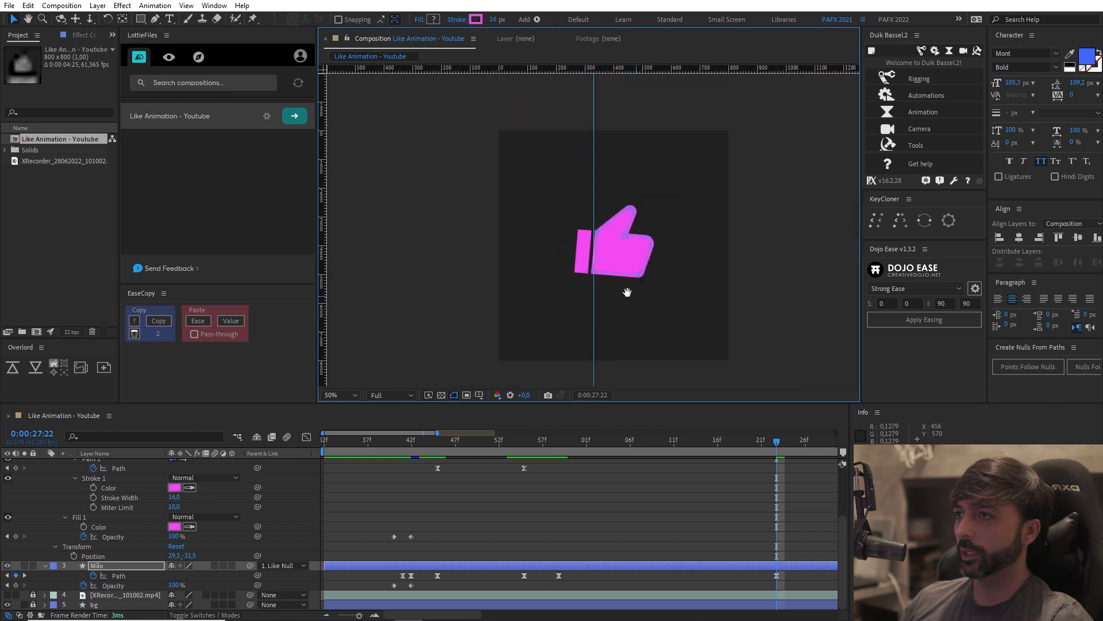
left_click_drag(633, 296, 621, 285)
left_click_drag(742, 498, 515, 501)
left_click_drag(537, 462, 658, 459)
left_click_drag(692, 508, 611, 510)
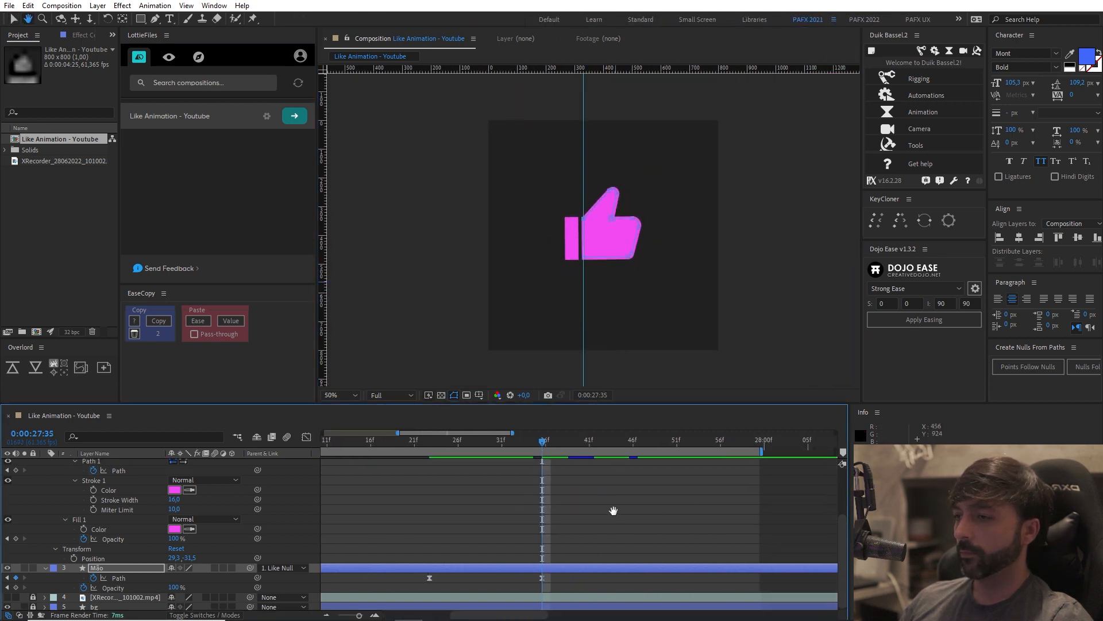
scroll(585, 189, "up", 6)
left_click_drag(557, 204, 592, 256)
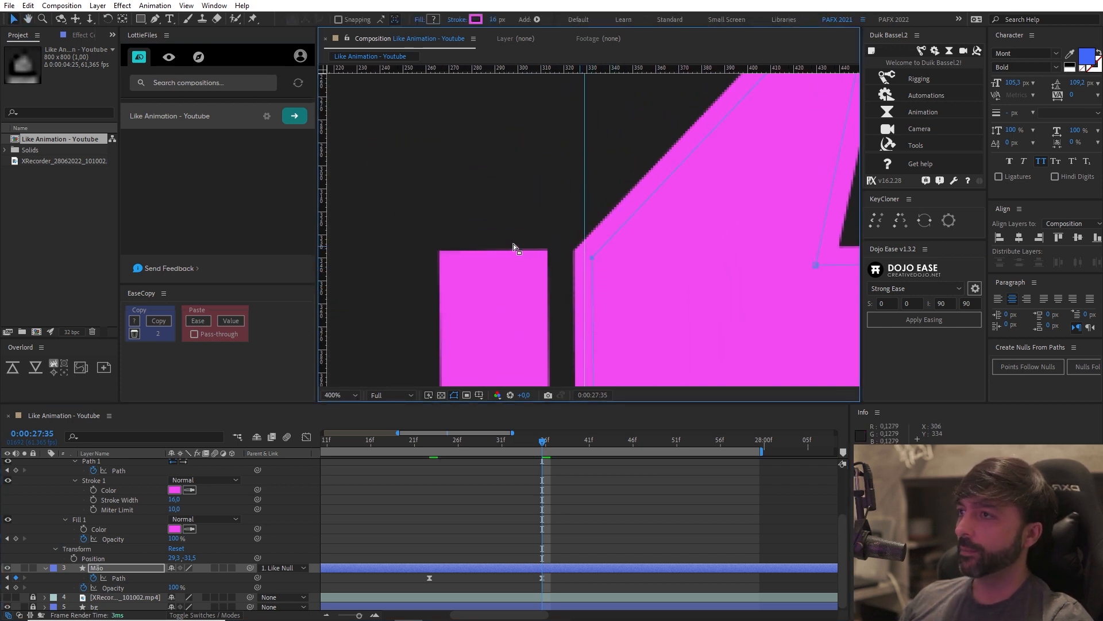
left_click_drag(518, 75, 576, 249)
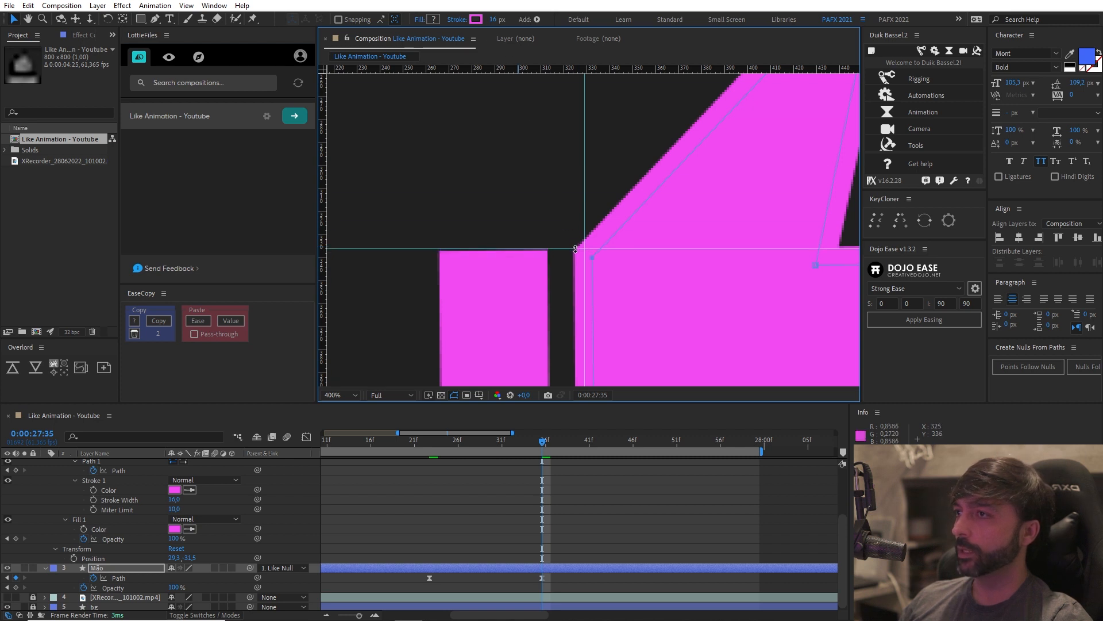
key("period")
key("period")
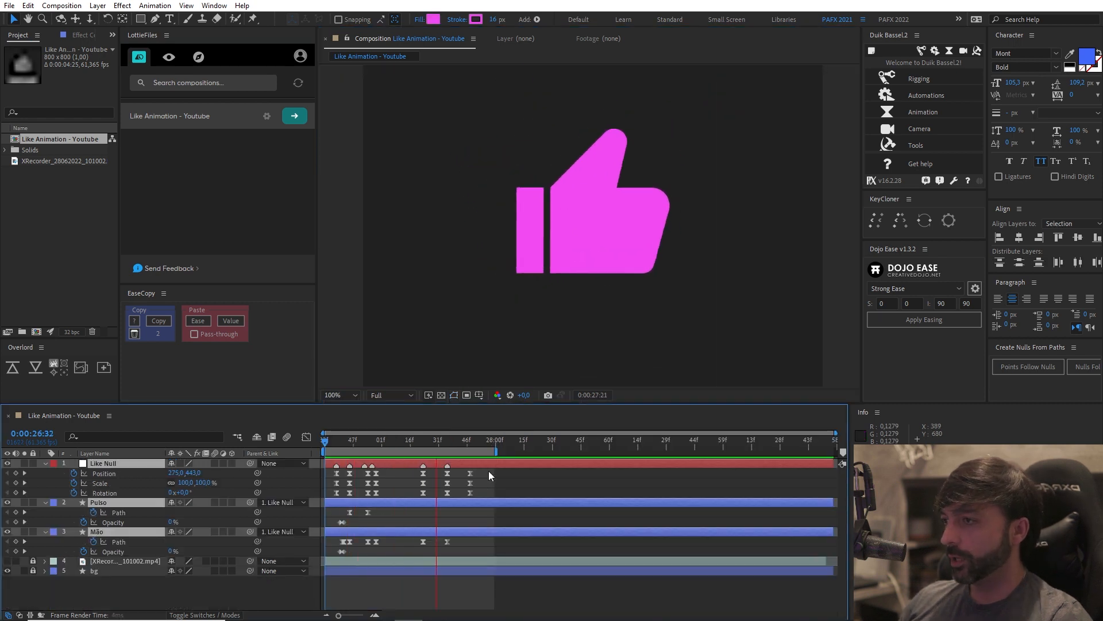
Step: Shift all keyframes of Like Null, Pulso and Mão 20 frames later
left_click_drag(489, 470, 208, 567)
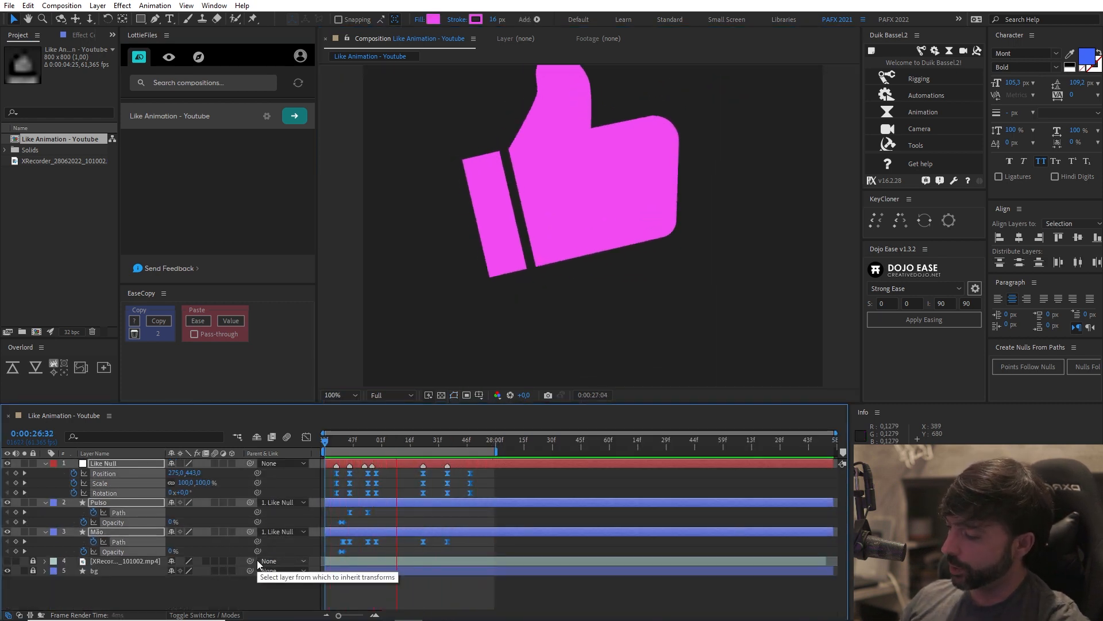
key("alt+shift+Right")
key("alt+shift+Right")
Step: Extend the work area's end to 0:00:28:28 and preview the whole animation with the composition fitted to the viewer
left_click_drag(523, 445, 550, 452)
key("n")
key("space")
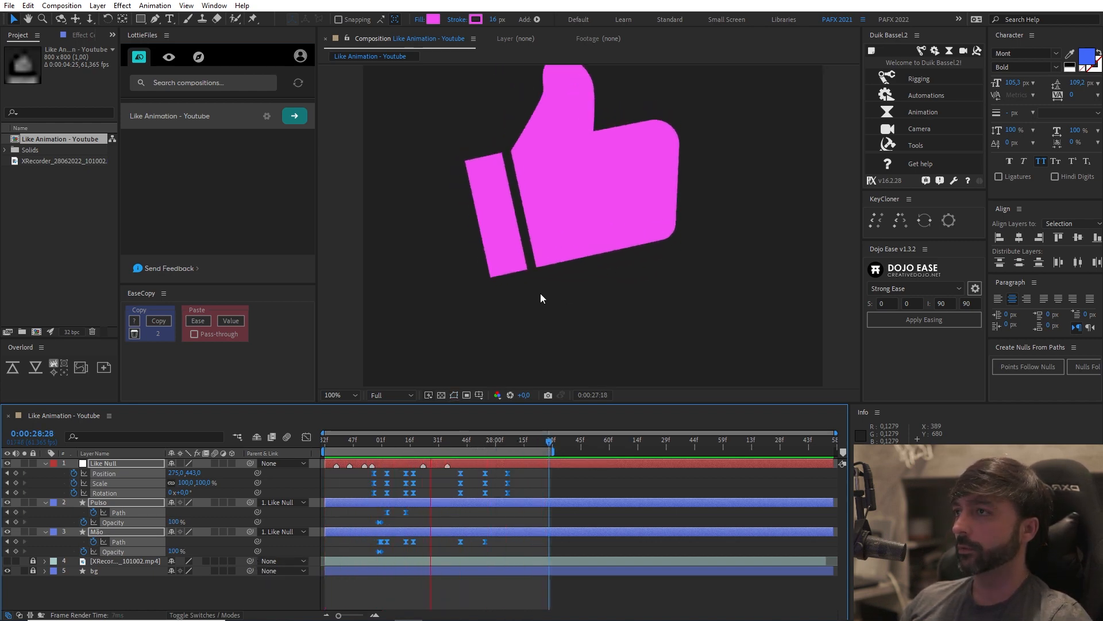
left_click(341, 395)
left_click(347, 406)
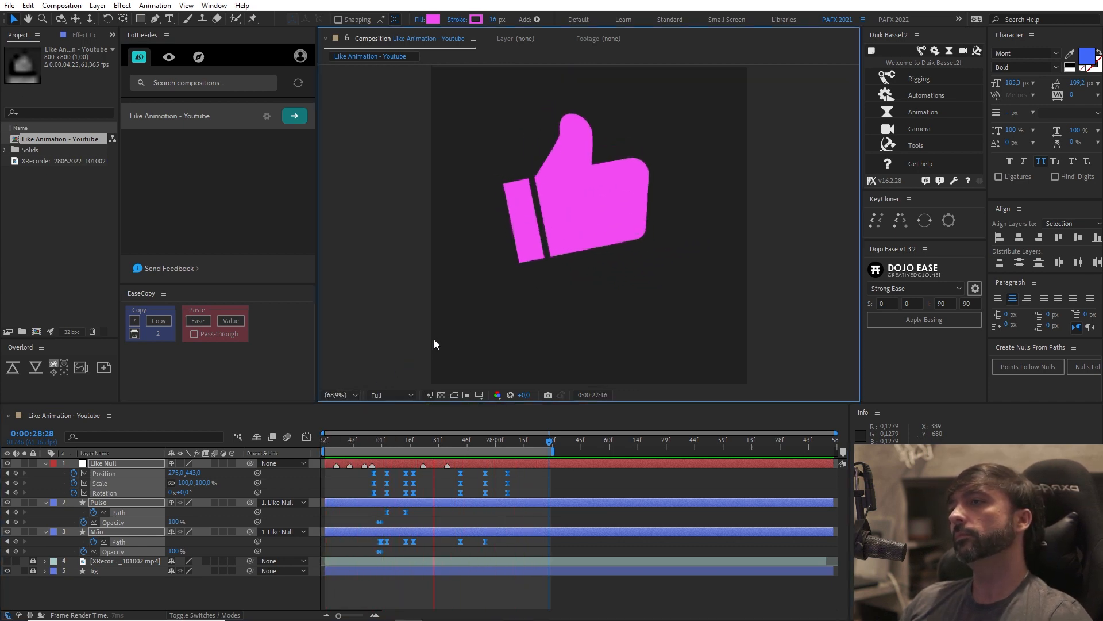
Step: In the speed graph of Mão's Path, lengthen the outgoing influence of the 0:00:27:03 keyframe and preview the change
left_click(389, 445)
left_click(396, 522)
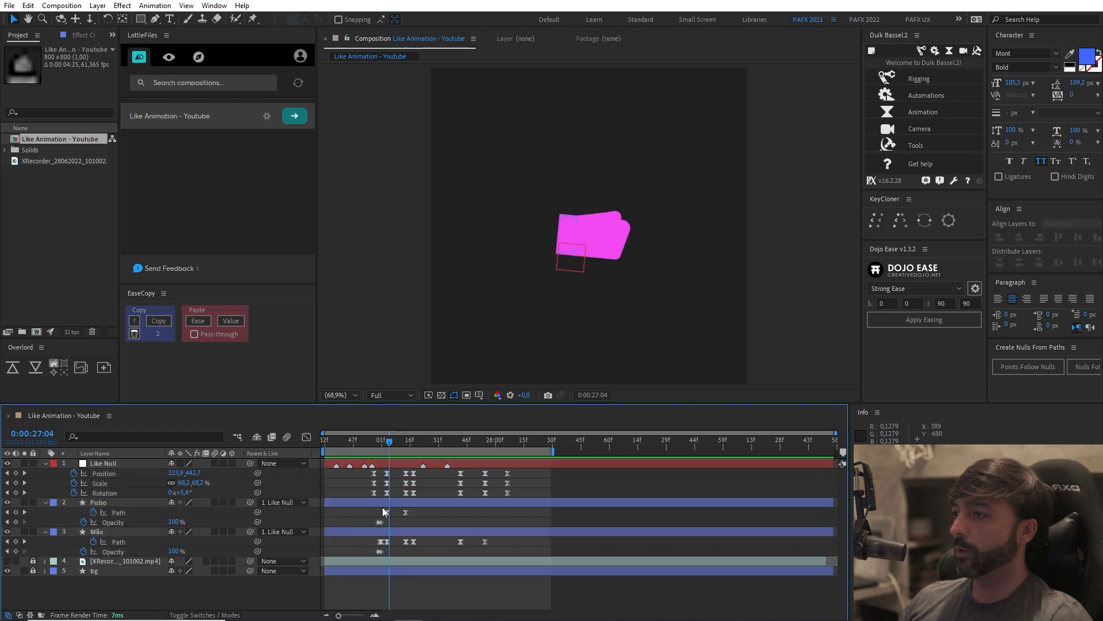
left_click(115, 493)
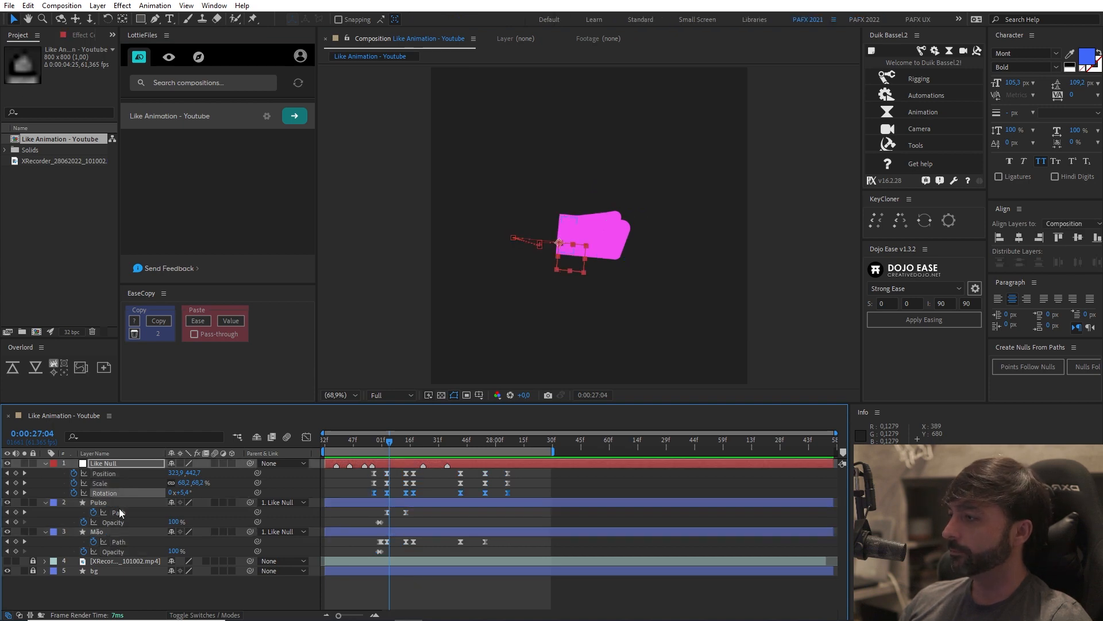
left_click(119, 512)
key("equal")
key("equal")
scroll(433, 495, "left", 1)
left_click(400, 541)
mouse_move(414, 444)
left_mouse_down()
mouse_move(455, 447)
mouse_move(420, 452)
left_mouse_up()
key("shift+F3")
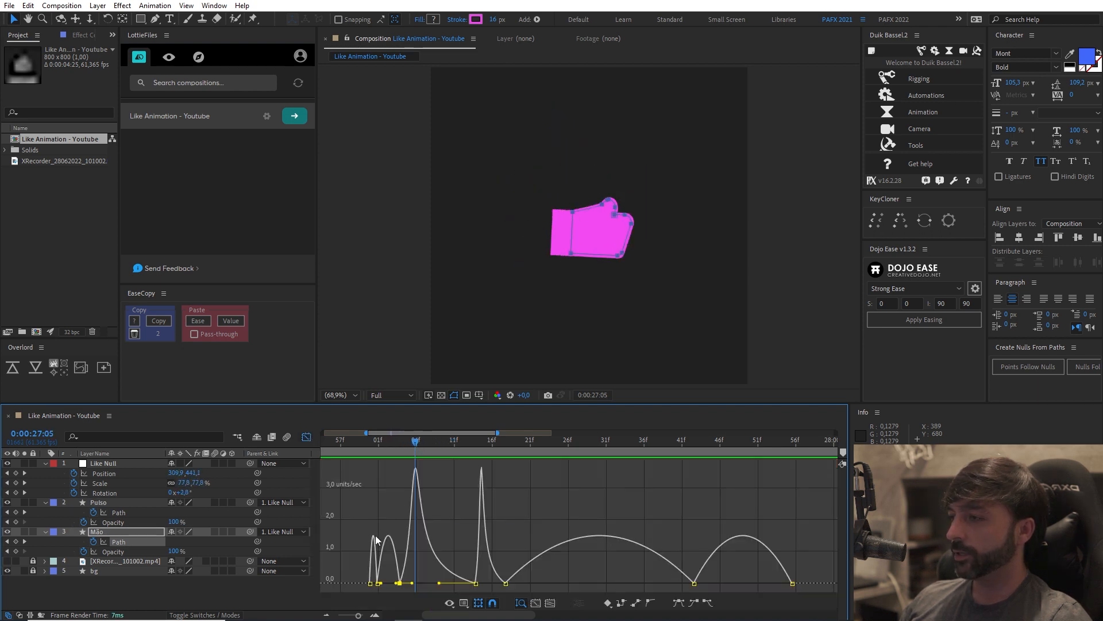
left_click_drag(417, 585, 421, 585)
left_click_drag(405, 445, 421, 440)
key("space")
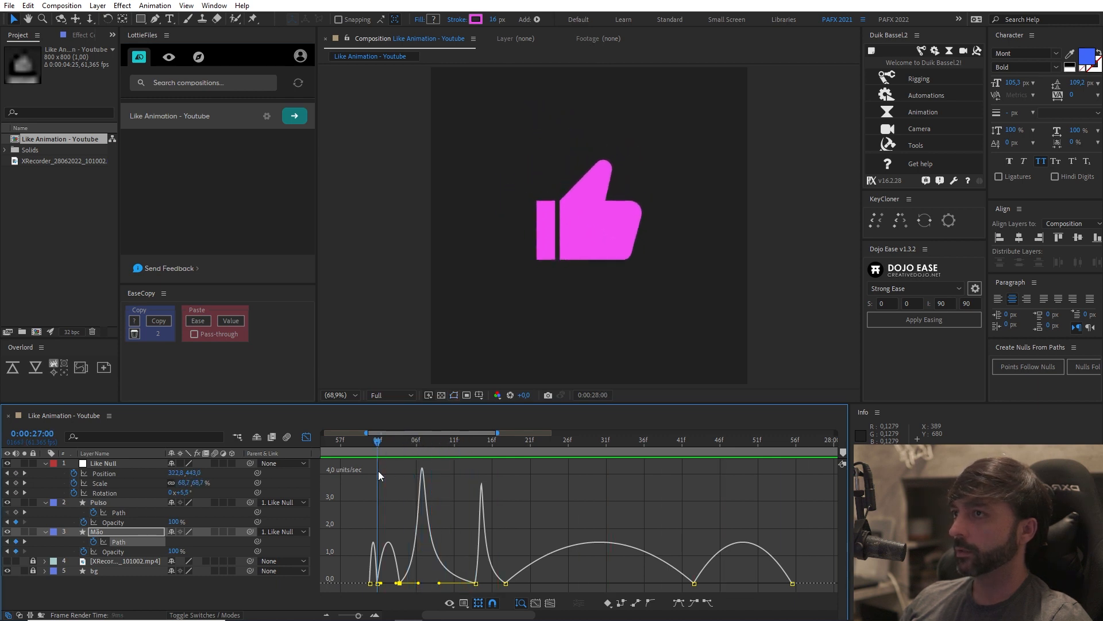
left_click(306, 437)
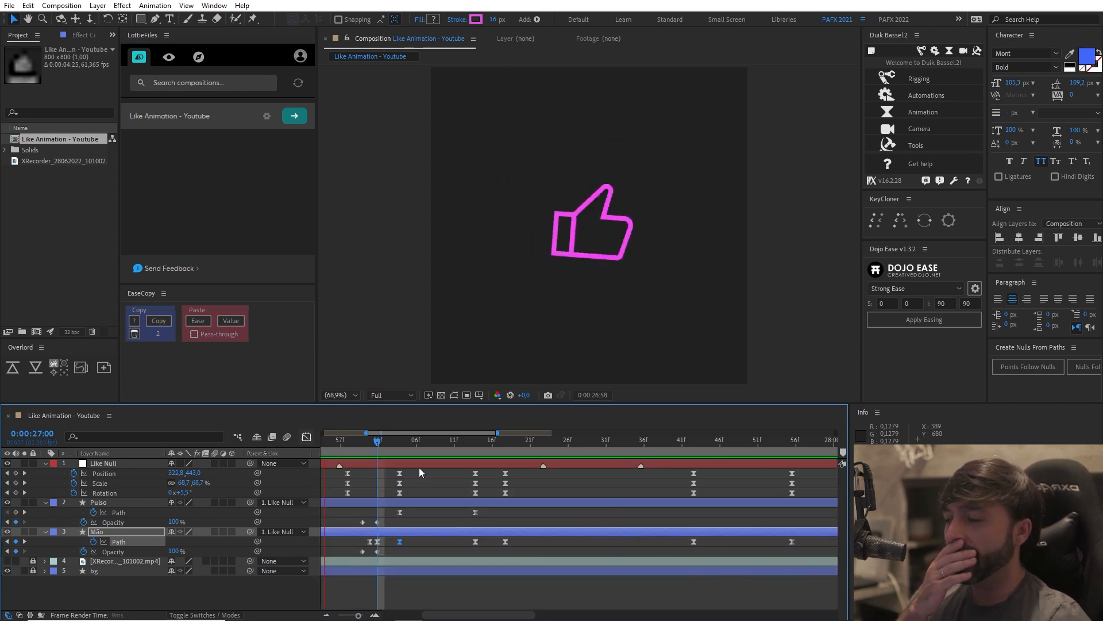
Step: Shift Mão's Path keyframes at 0:00:27:13 and 0:00:27:17 two frames later, leaving the other layers' keyframes in place
left_click_drag(389, 442, 446, 443)
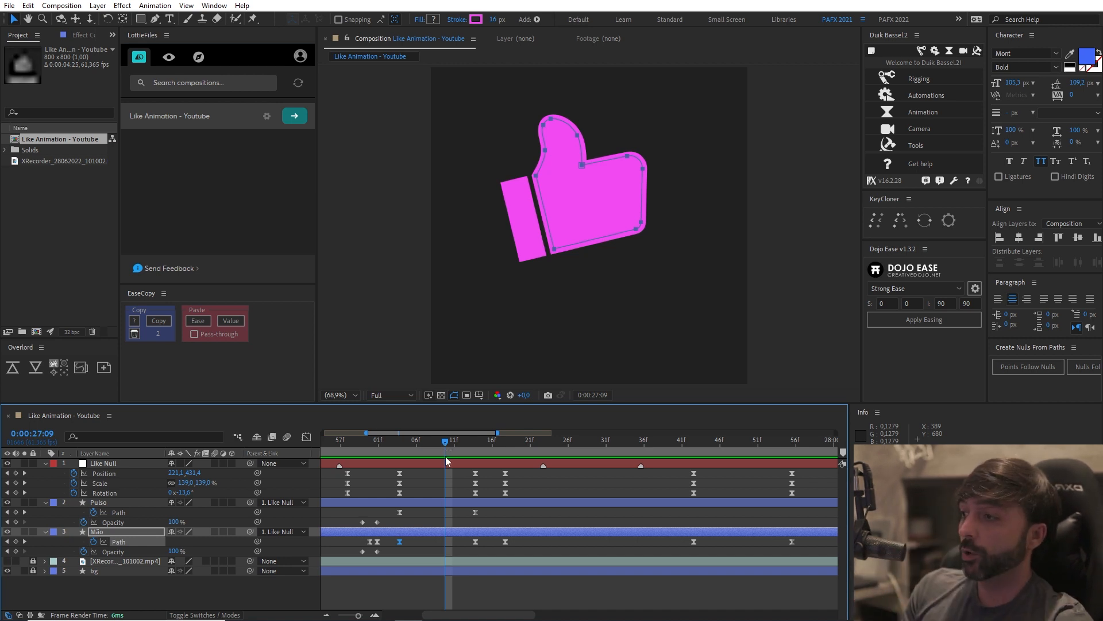
left_click_drag(447, 451, 475, 461)
key("=")
left_click_drag(488, 591, 587, 591)
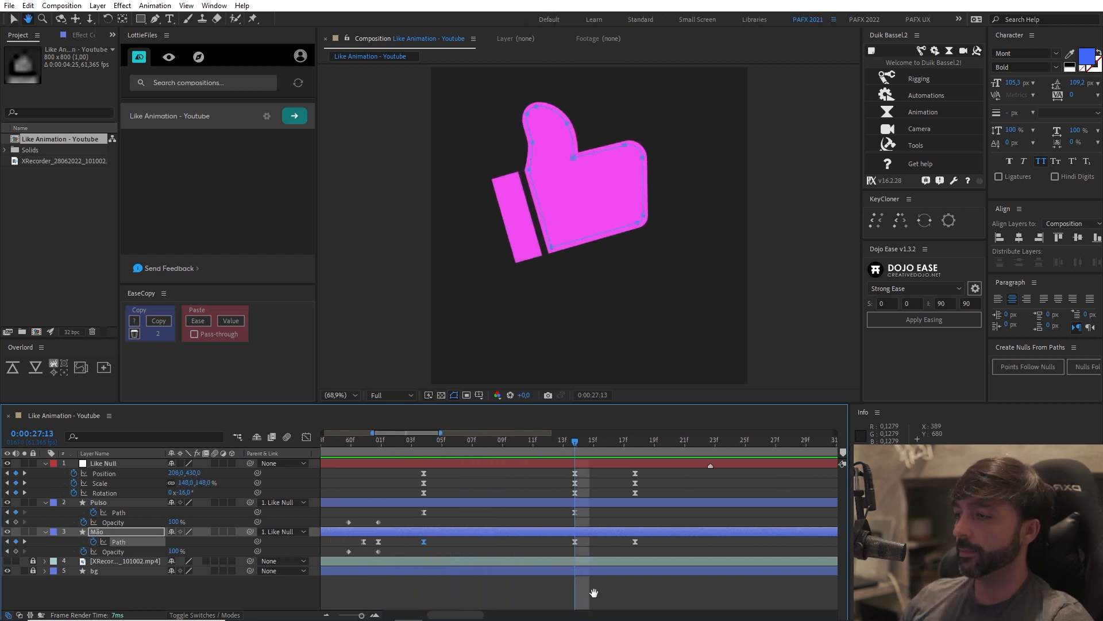
left_click(575, 542)
left_click_drag(577, 543, 594, 546)
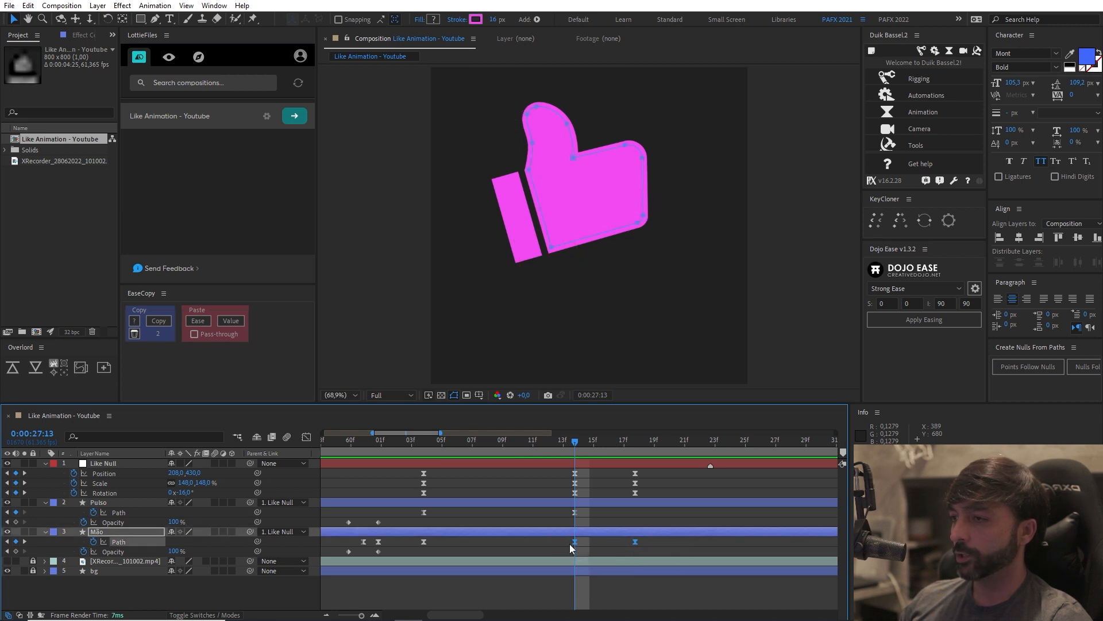
key("alt+Right")
key("alt+Right")
left_click(606, 584)
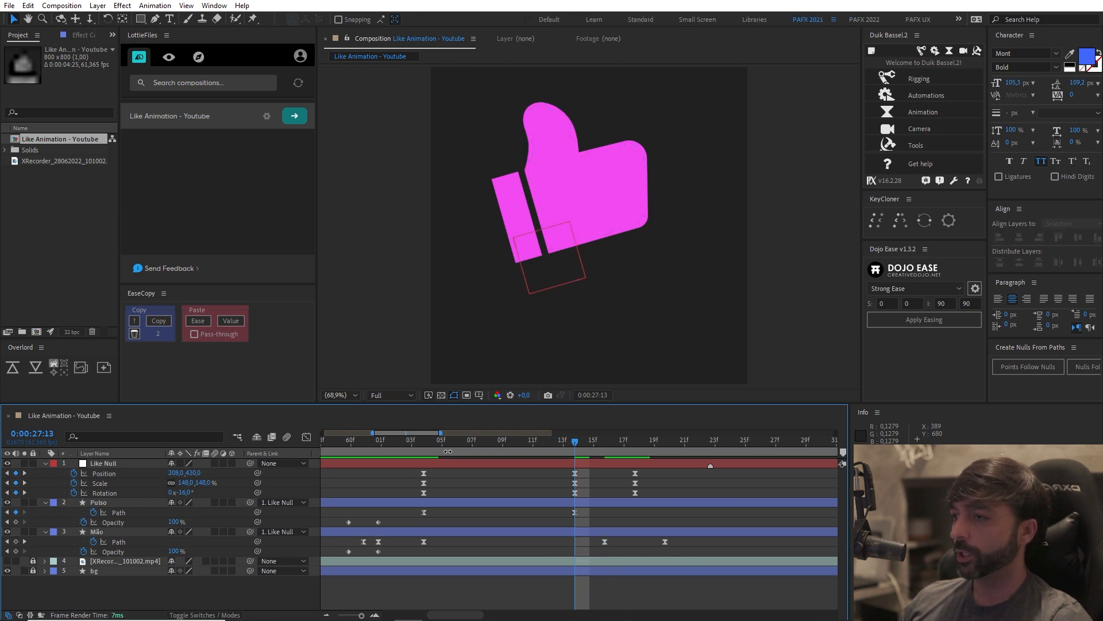
Step: Shift Mão's last two Path keyframes, at 0:00:27:42 and 0:00:27:55, two frames later
left_click(424, 445)
left_click_drag(424, 445, 571, 450)
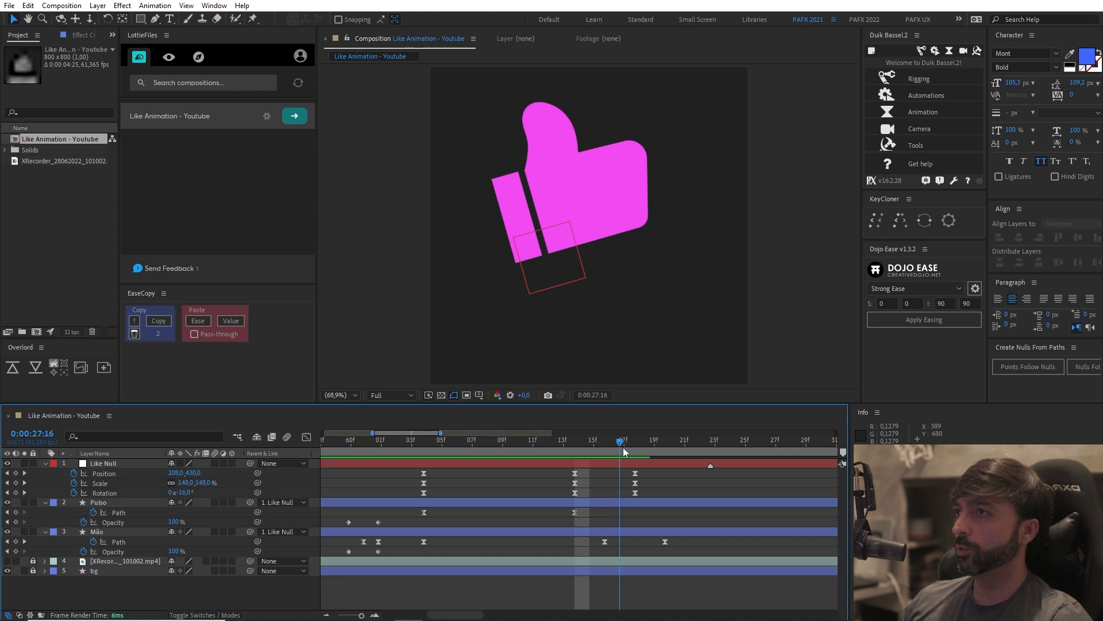
left_click_drag(683, 455, 753, 468)
left_click_drag(607, 526, 298, 529)
left_click_drag(594, 441, 705, 457)
left_click_drag(764, 520, 632, 520)
mouse_move(557, 441)
left_mouse_down()
mouse_move(449, 444)
mouse_move(571, 452)
left_mouse_up()
left_click_drag(635, 506, 598, 506)
left_click_drag(510, 538, 544, 550)
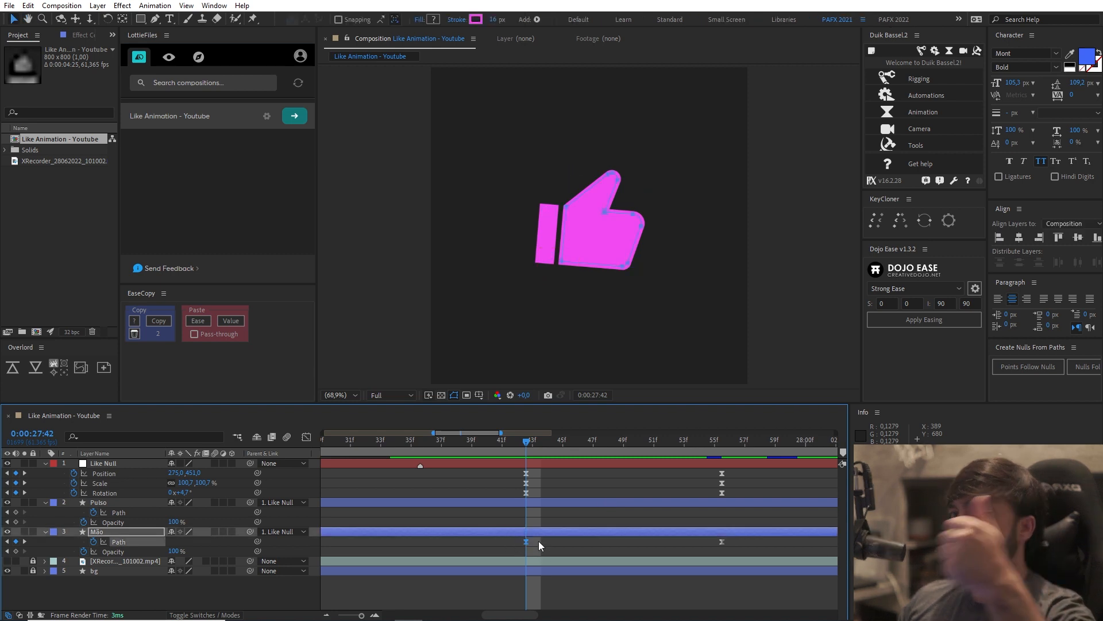
left_click_drag(484, 545, 749, 561)
left_click_drag(526, 543, 559, 553)
Step: Preview the animation at 50% magnification to examine the delayed hand movement across the whole work area
left_click_drag(524, 450, 378, 449)
key("space")
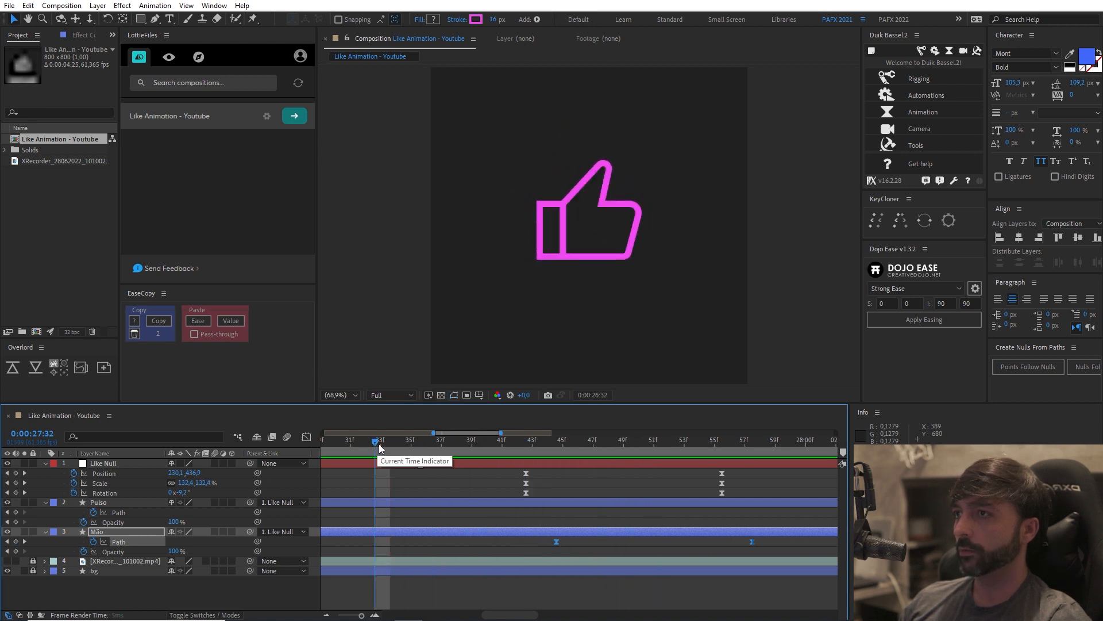
scroll(552, 275, "down", 1)
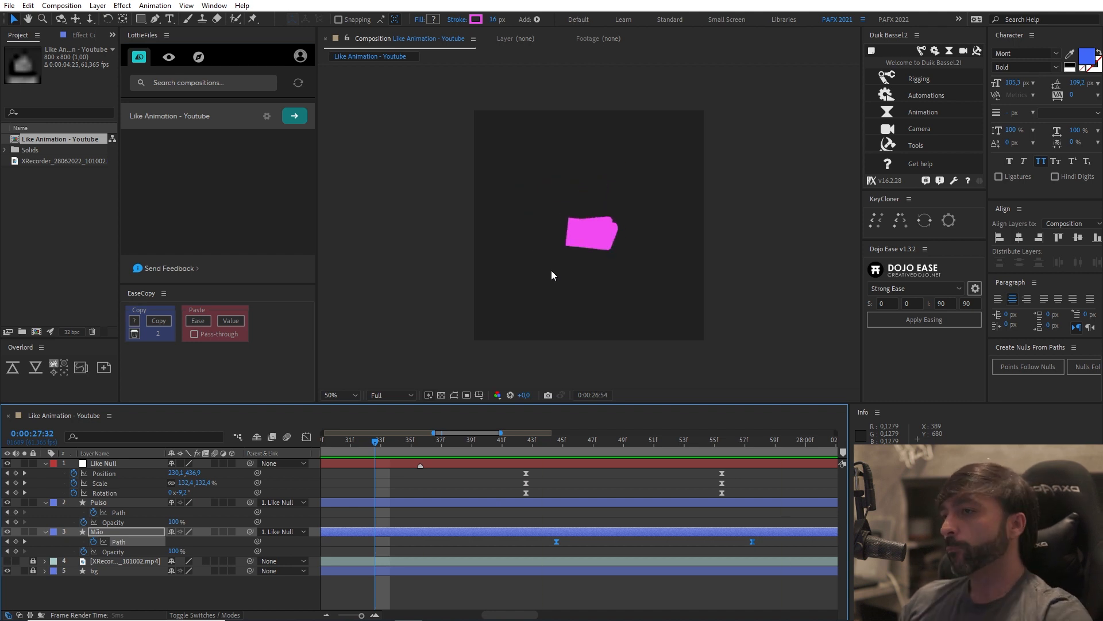
key("minus")
key("minus")
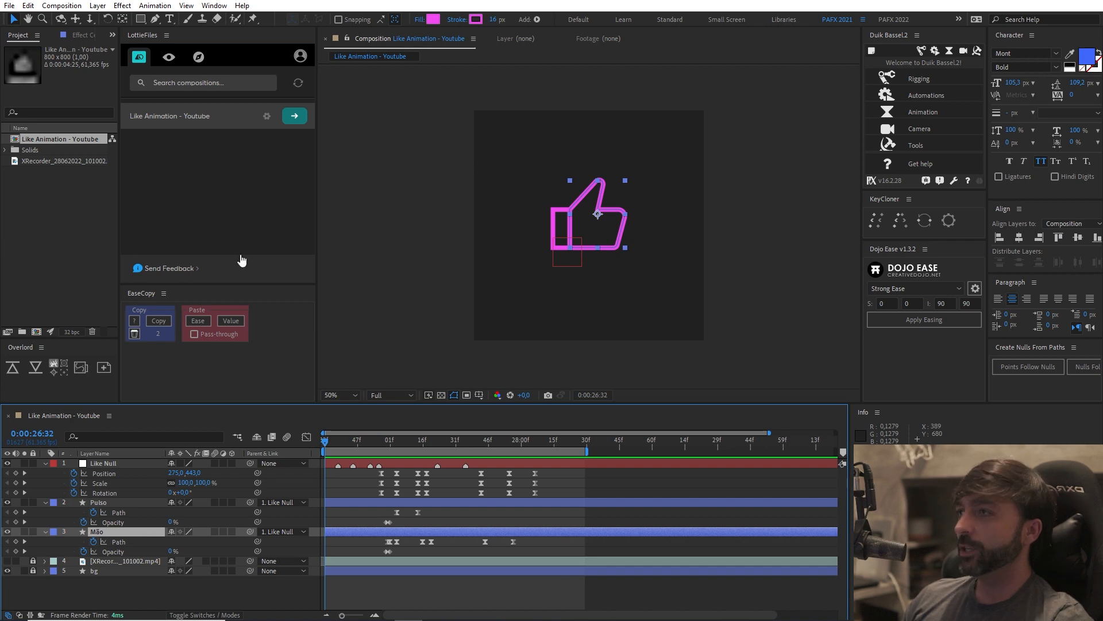
Step: Recolor the pink Pulso and Mão shapes off-white, preview the animation and check the wrist-hand gap at 200% magnification
left_click(7, 561)
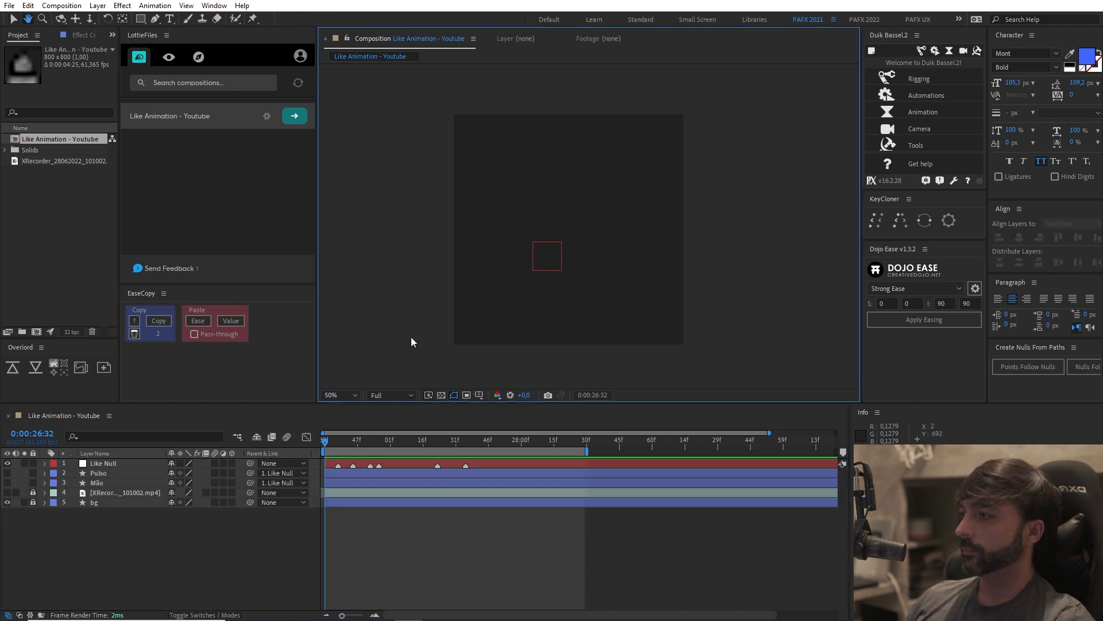
key("space")
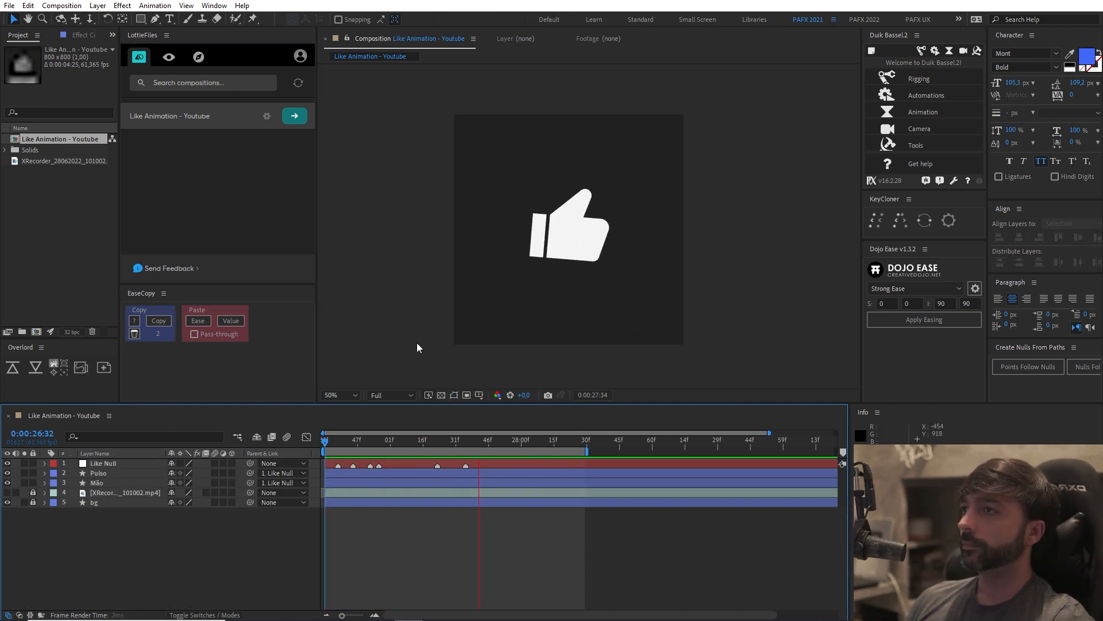
key("space")
left_click_drag(534, 296, 538, 298)
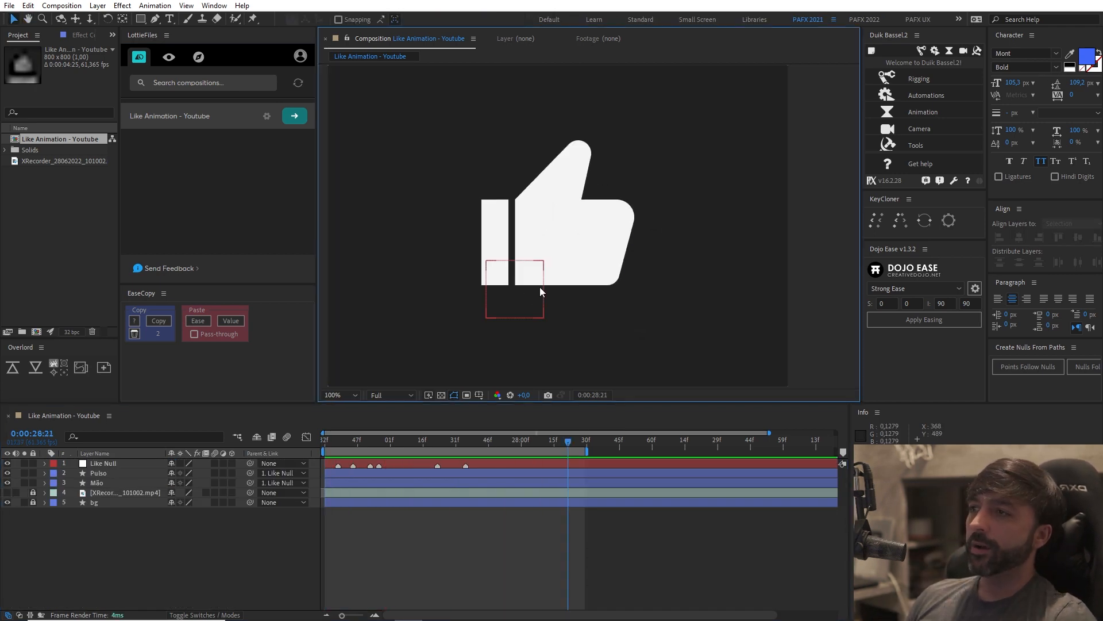
scroll(539, 288, "up", 4)
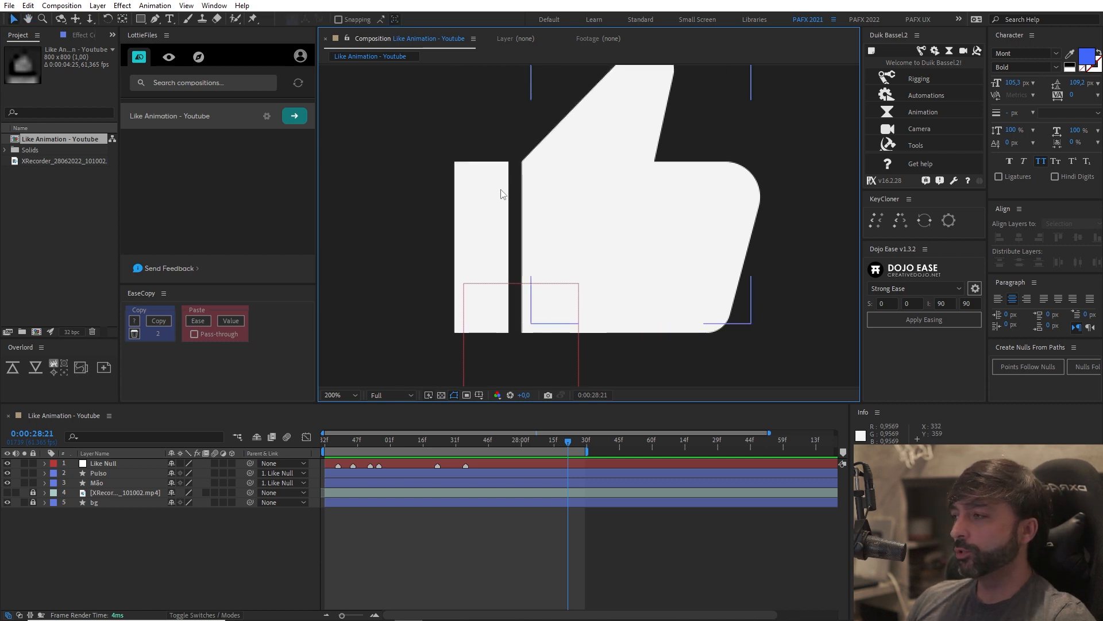
scroll(517, 265, "down", 4)
key("space")
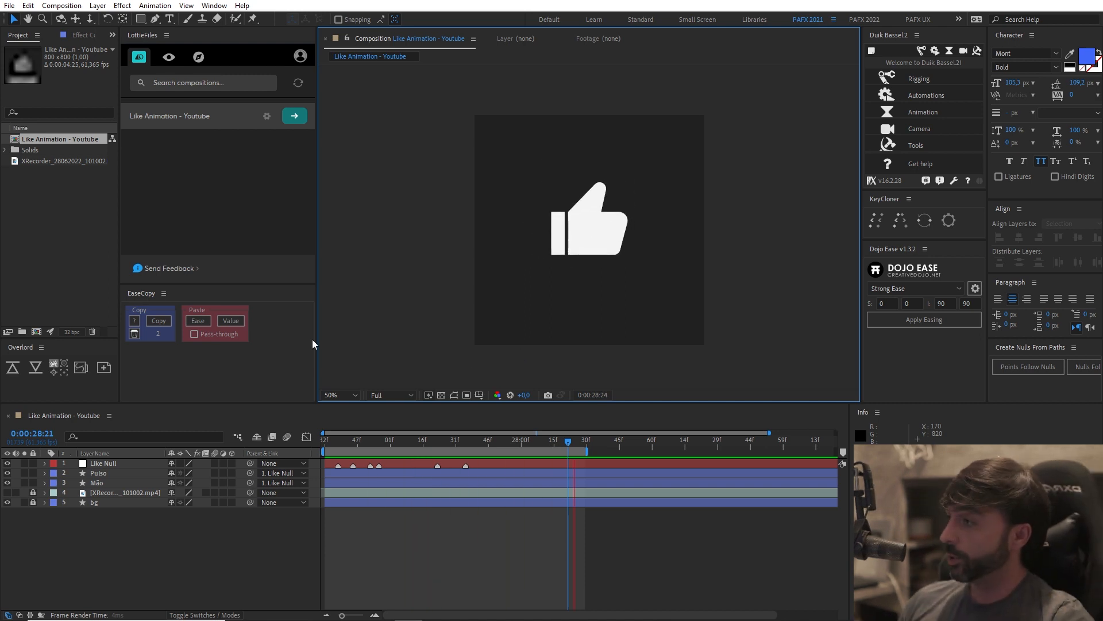
Step: Solo the reference screen recording and examine its thumb color changes and surrounding particle bursts from 0:00:27:00 to 0:00:27:27
left_click(6, 492)
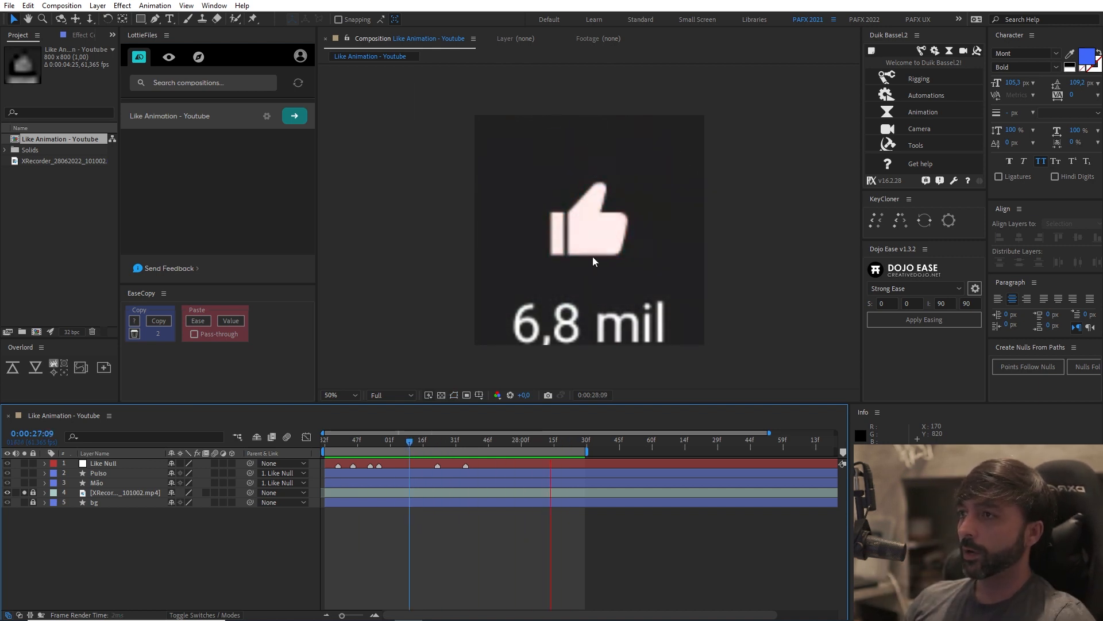
left_click_drag(414, 441, 431, 451)
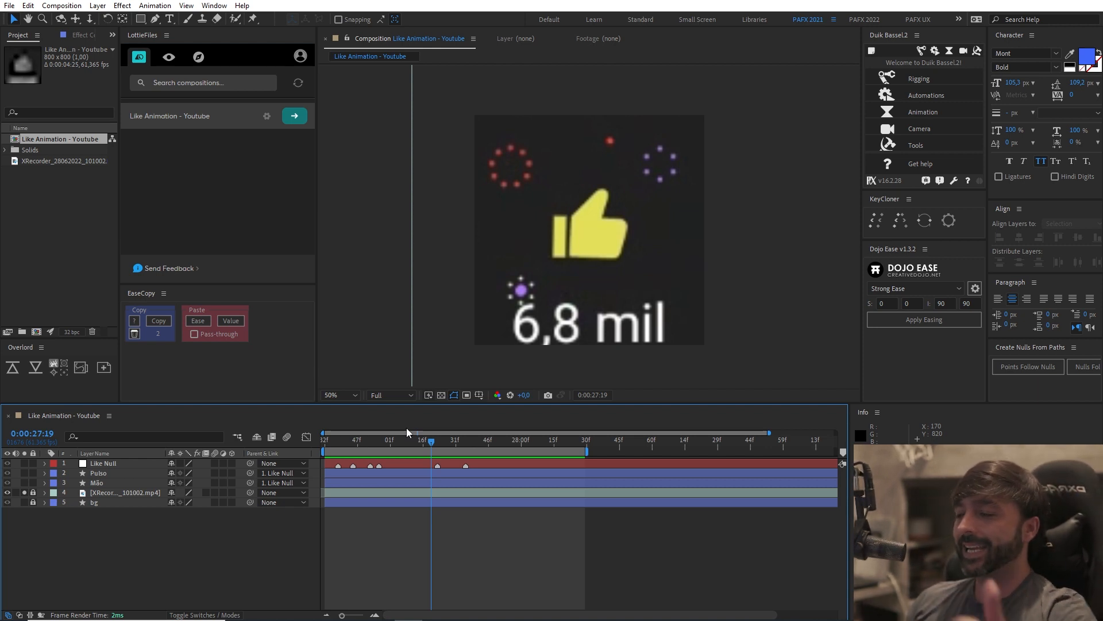
left_click_drag(432, 447, 409, 454)
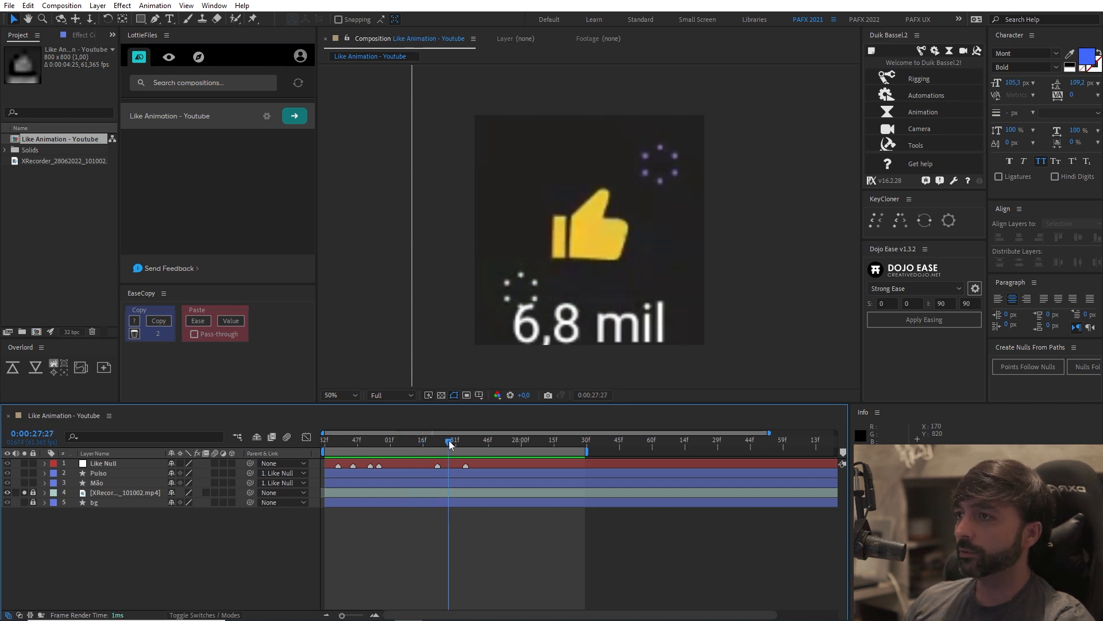
left_click_drag(451, 448, 391, 445)
key("space")
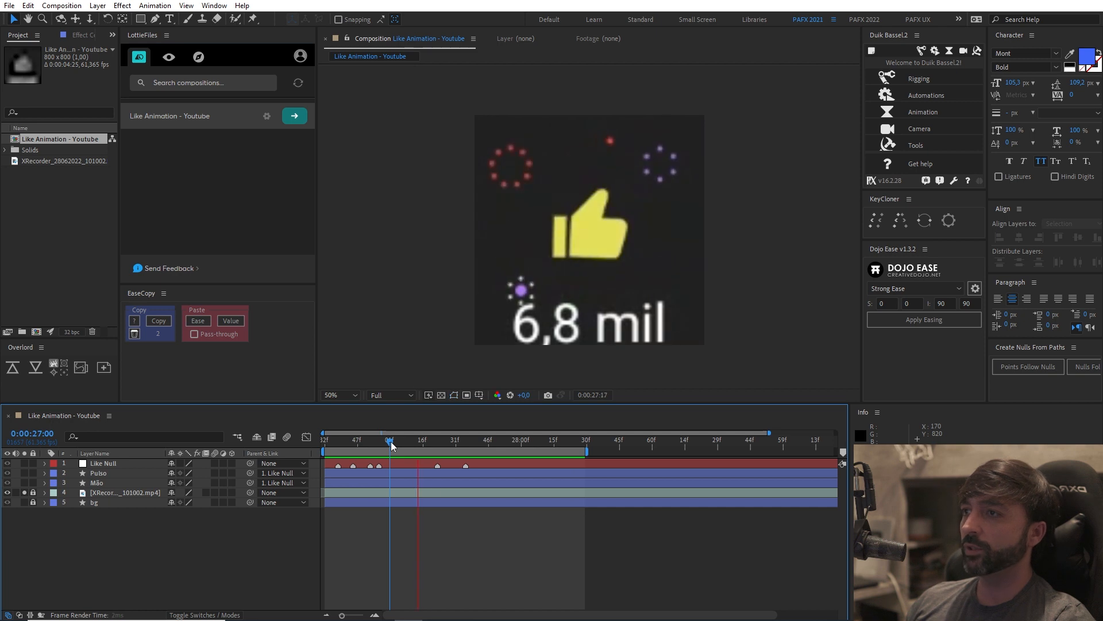